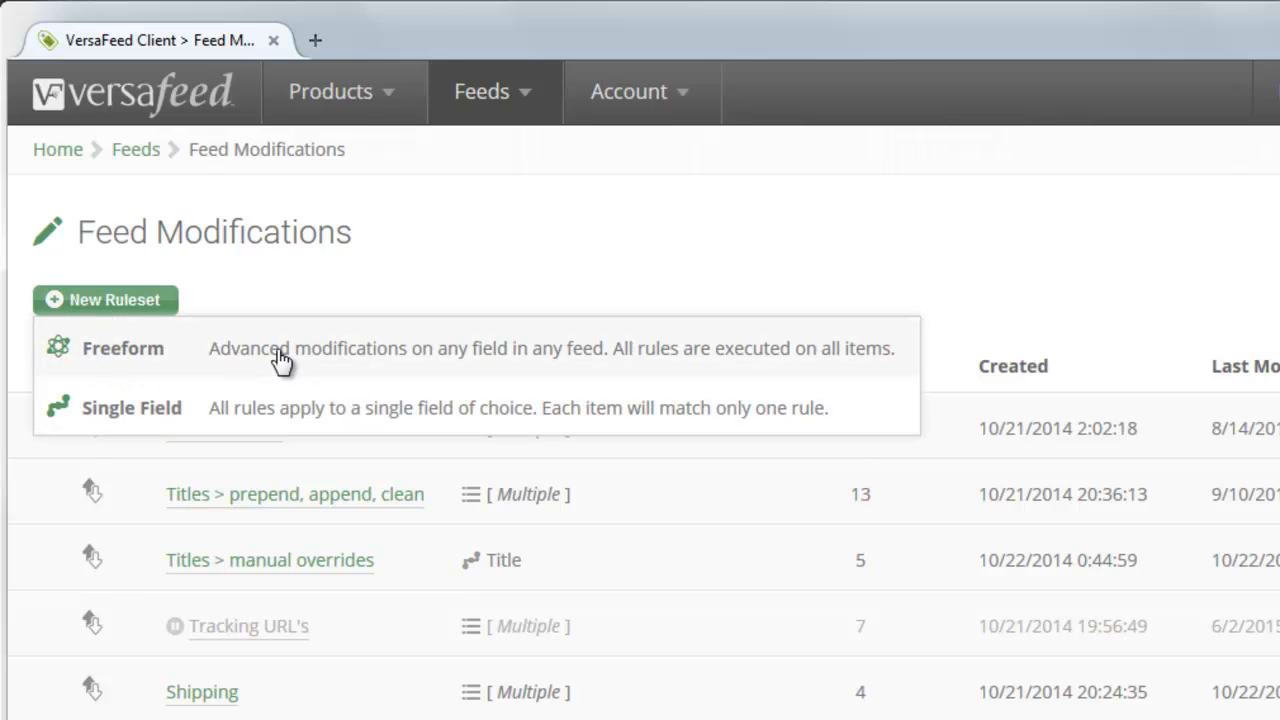
# Create a new Freeform ruleset and name it "promotion"
pyautogui.click(280, 360)
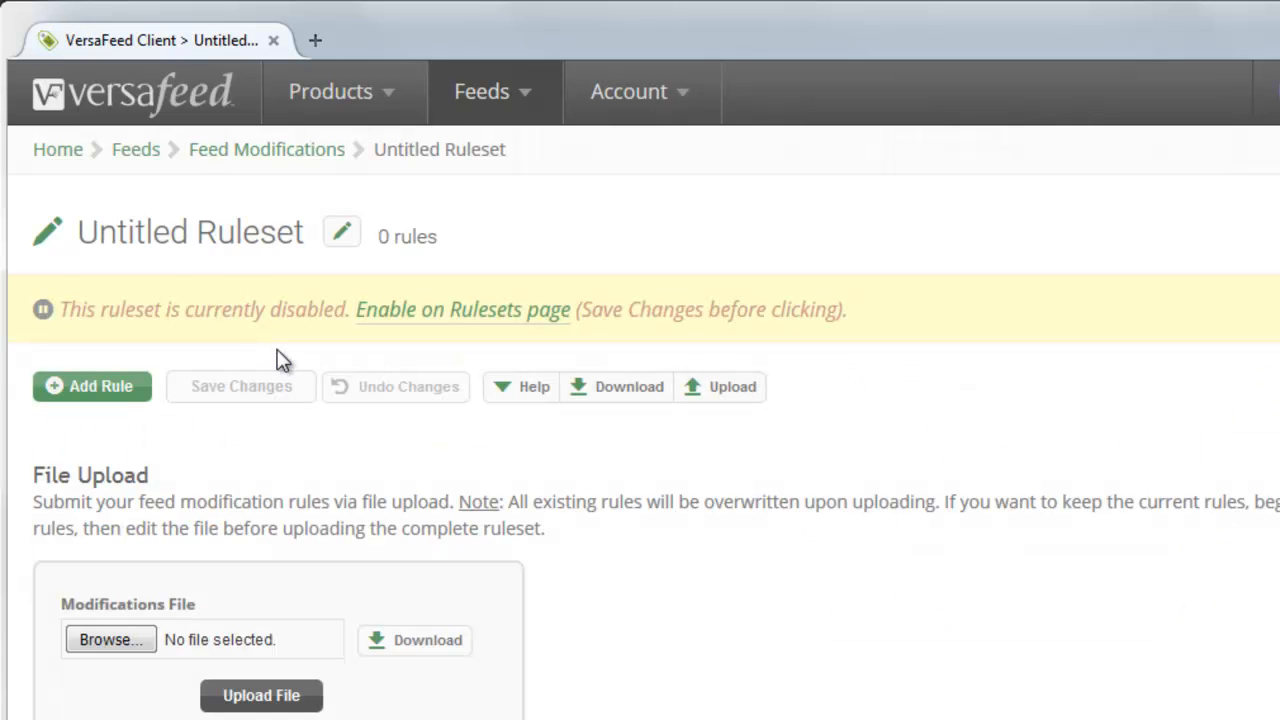
pyautogui.click(341, 236)
pyautogui.moveTo(428, 237); pyautogui.dragTo(321, 240)
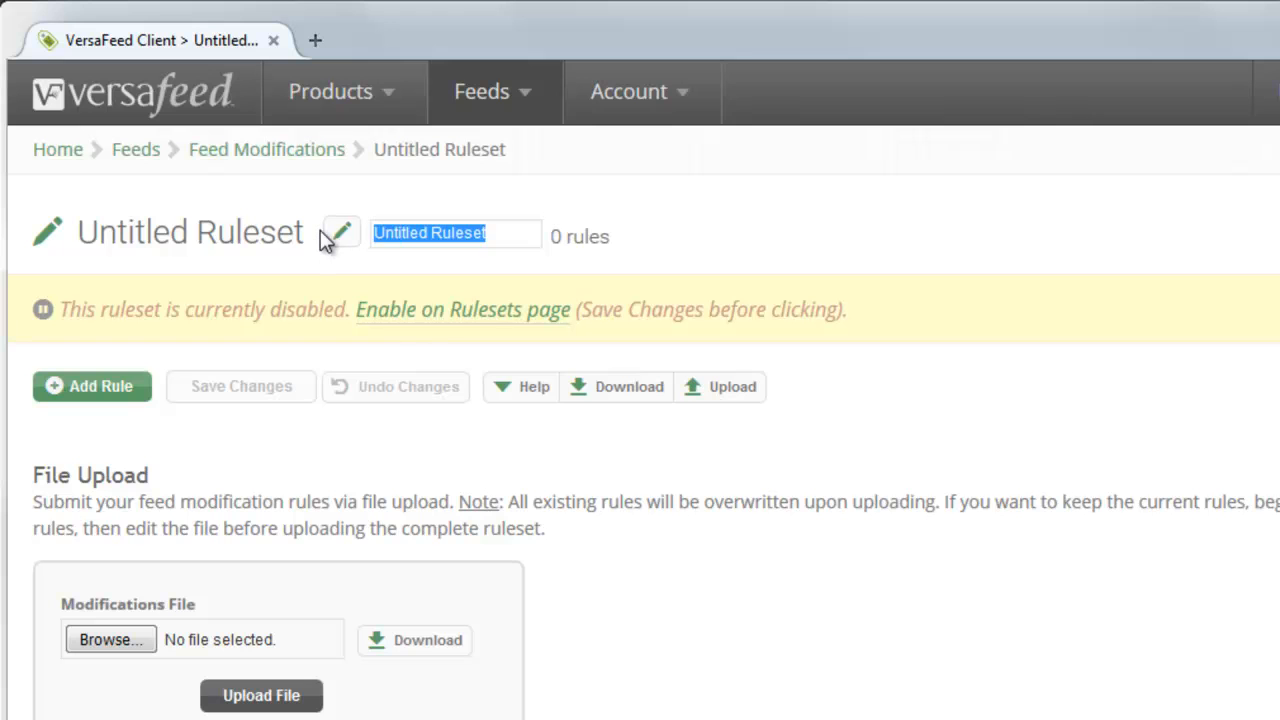
pyautogui.write('promotion')
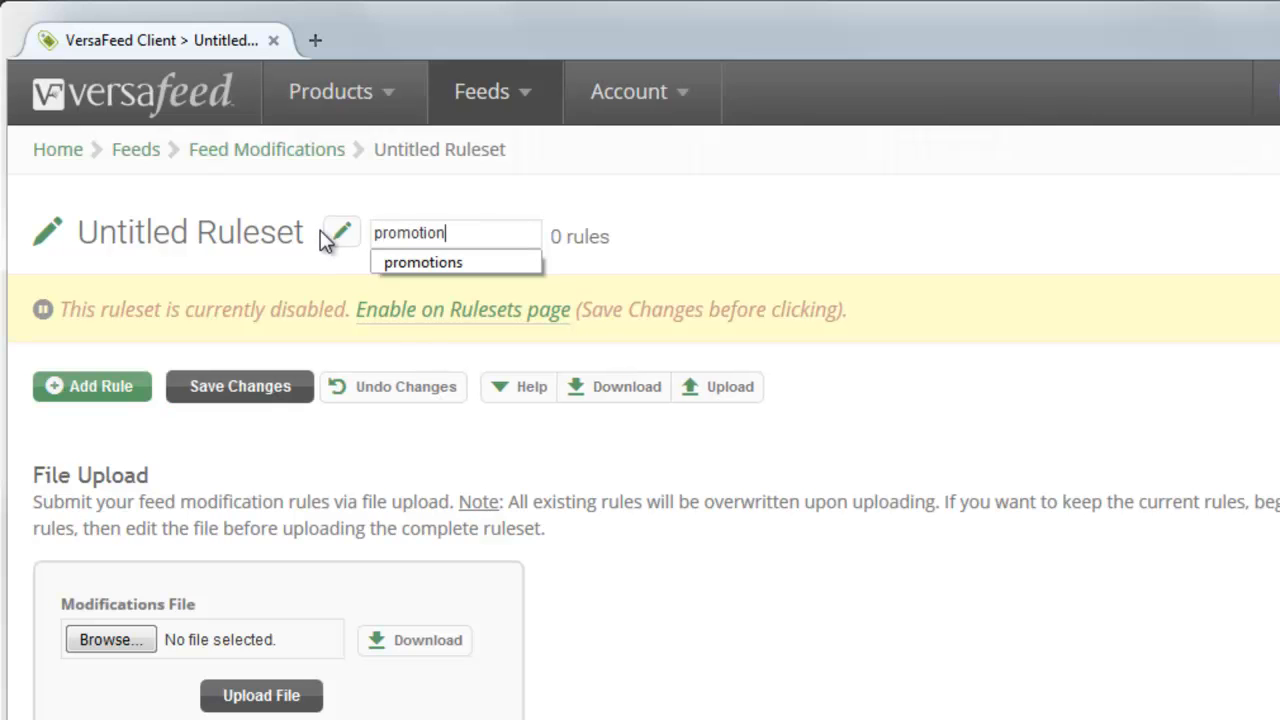
pyautogui.click(743, 206)
# Add a rule to the ruleset and name it "set promo 1"
pyautogui.click(103, 397)
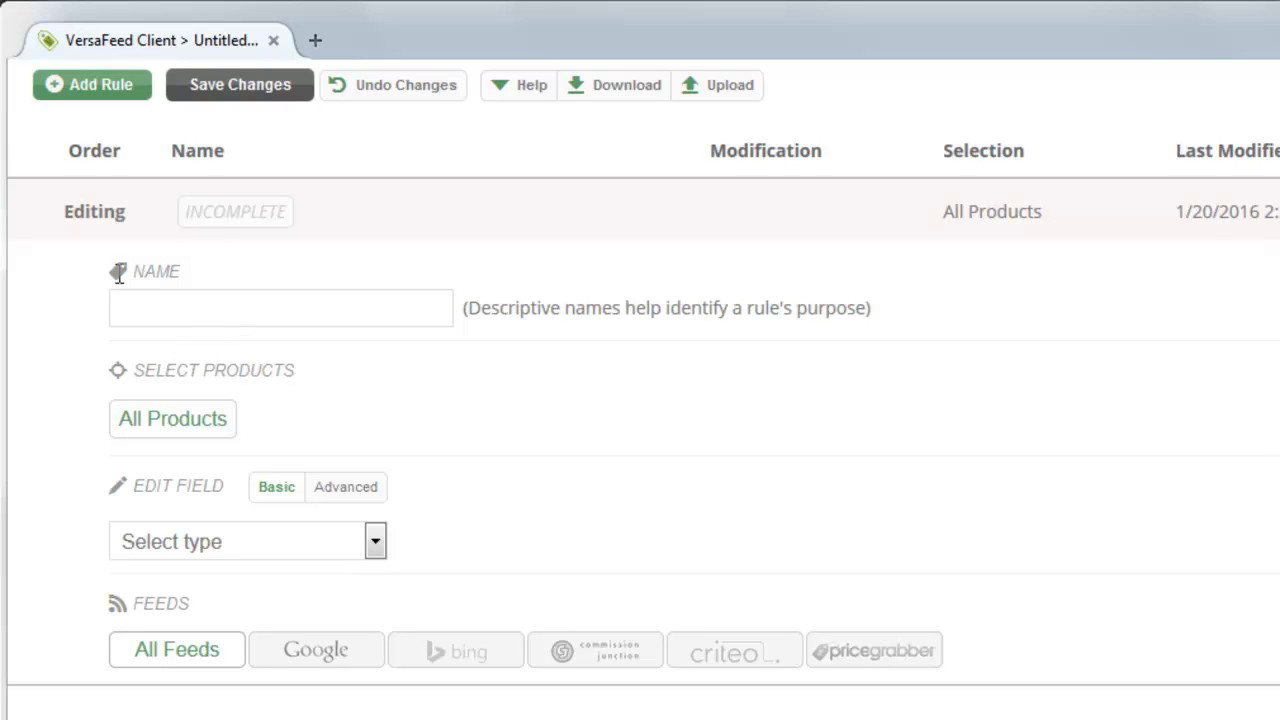
pyautogui.doubleClick(143, 271)
pyautogui.click(193, 317)
pyautogui.write('set promo 1')
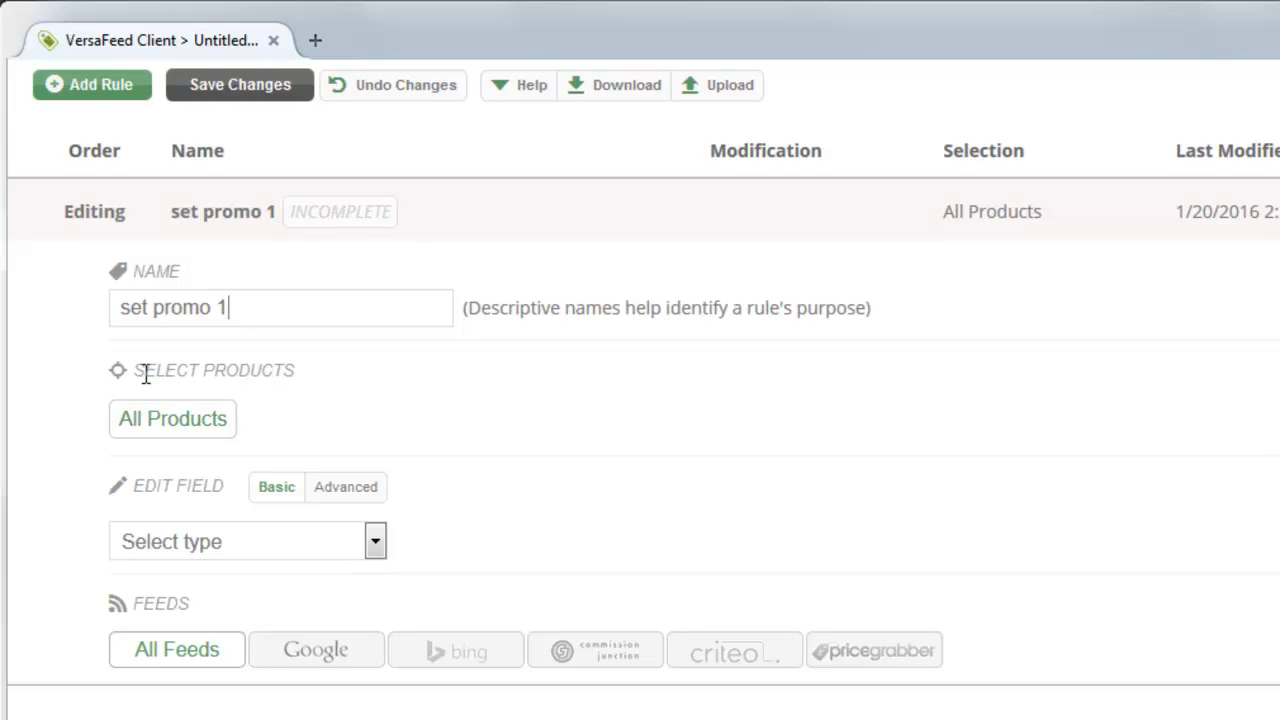
# Replace the rule's All Products selection with a condition on the Unique ID field
pyautogui.click(171, 437)
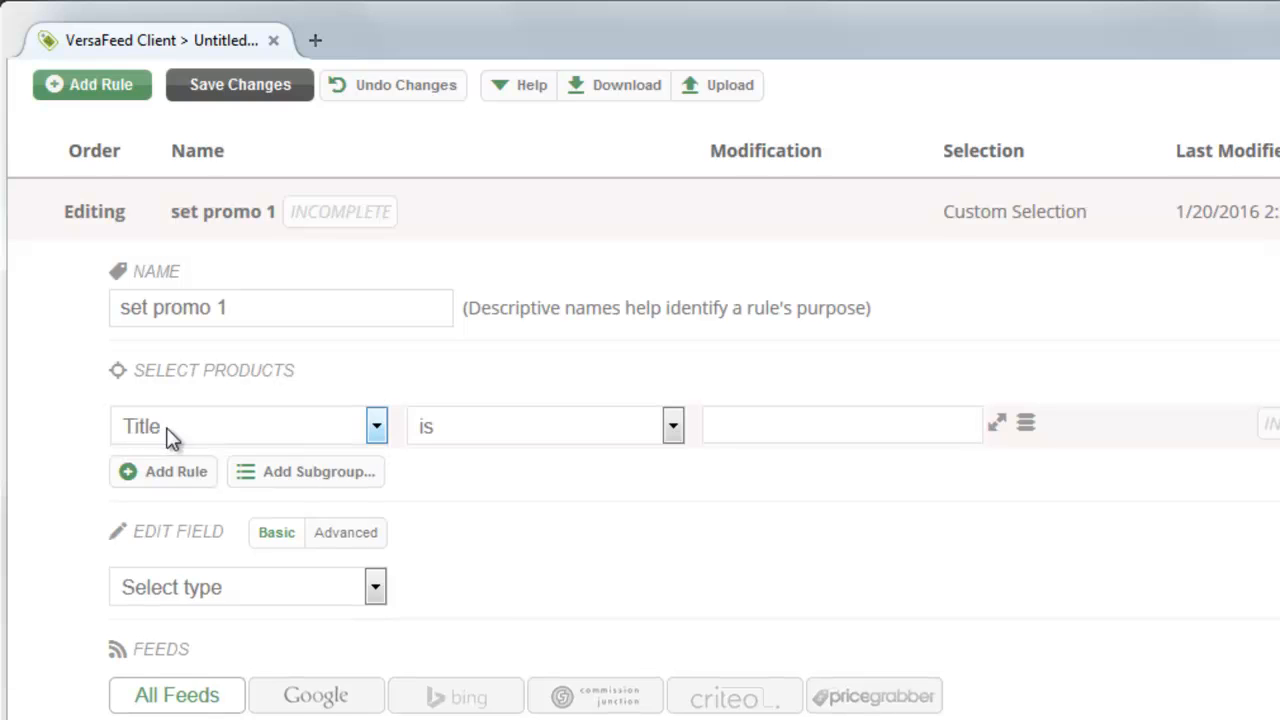
pyautogui.click(276, 436)
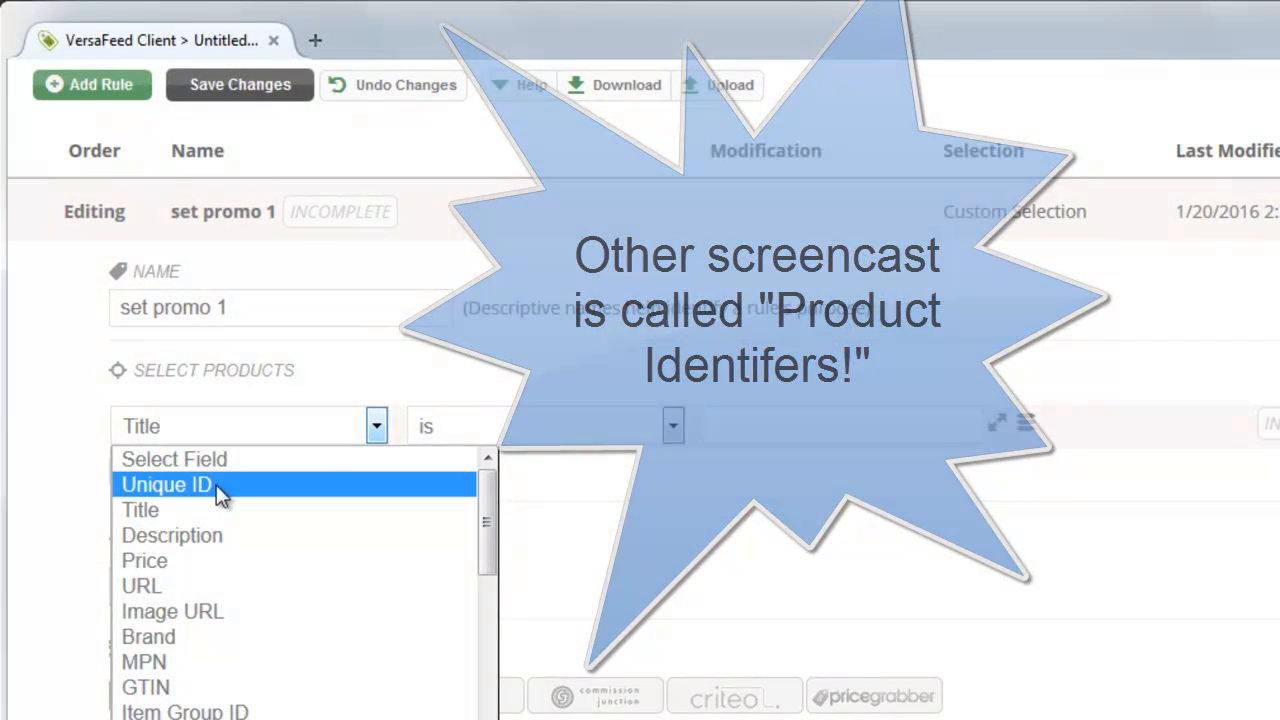
pyautogui.click(216, 484)
# Try entering the comma-separated IDs 100, 101, 102 as the condition's value and clear the field again
pyautogui.click(771, 421)
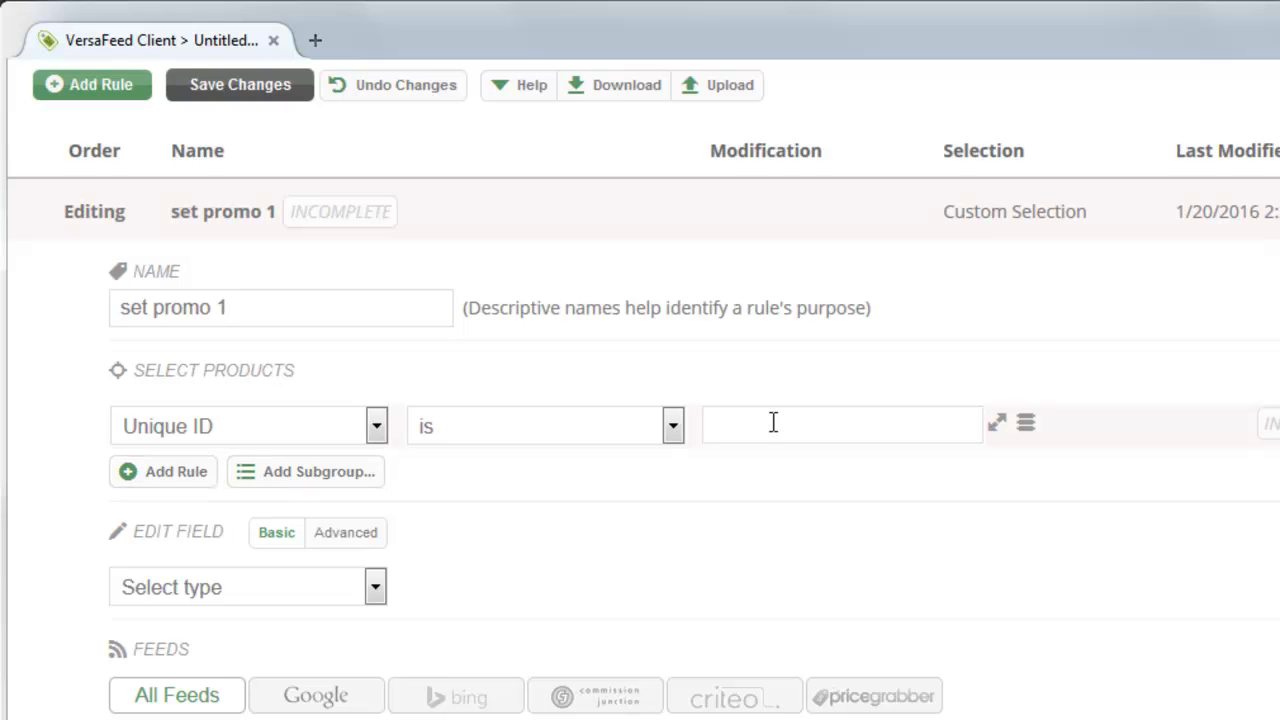
pyautogui.write('100')
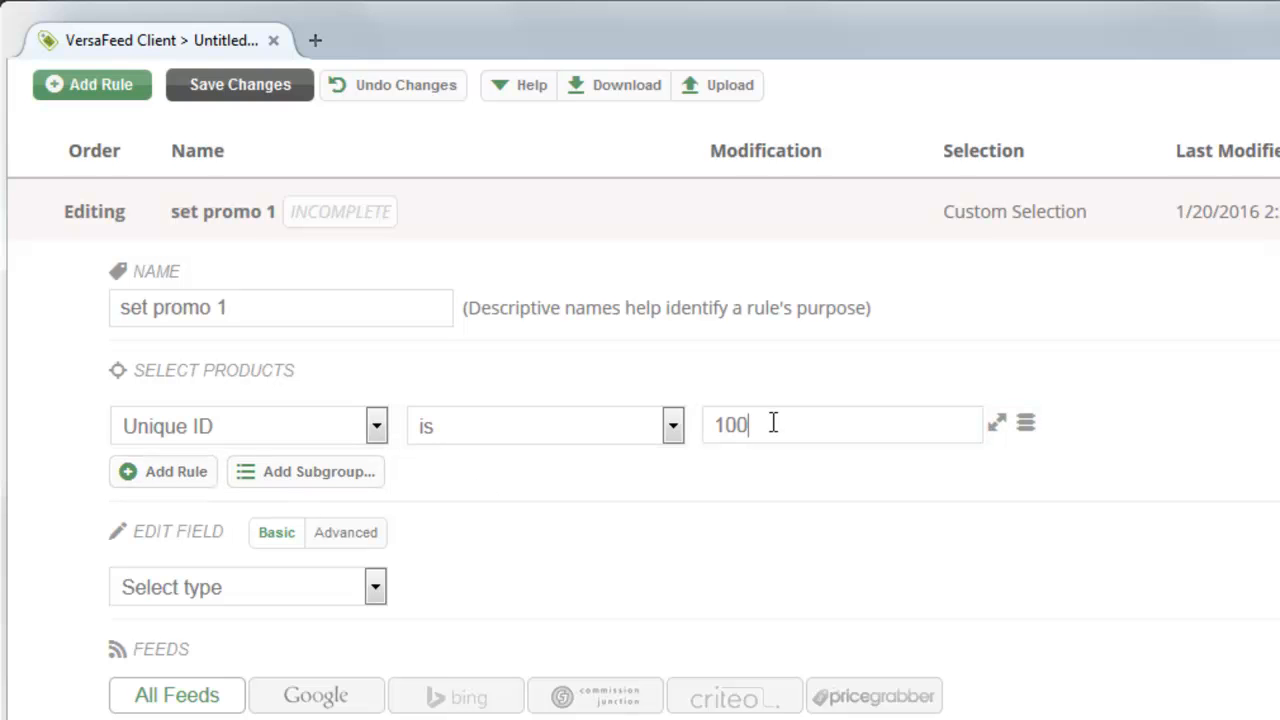
pyautogui.write(', 101, 102')
pyautogui.hotkey('ctrl', 'a')
pyautogui.press('BackSpace')
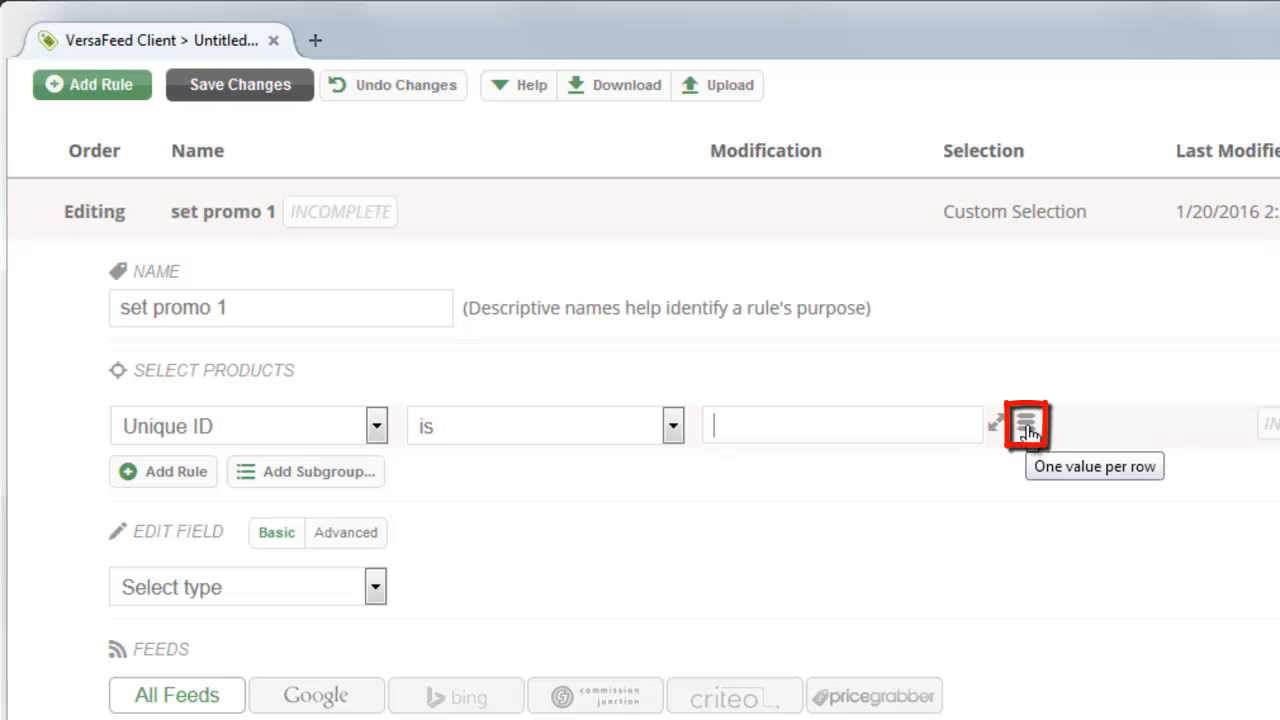
# Switch the condition's value to one value per row and paste the product IDs 1001 to 1022
pyautogui.click(1028, 430)
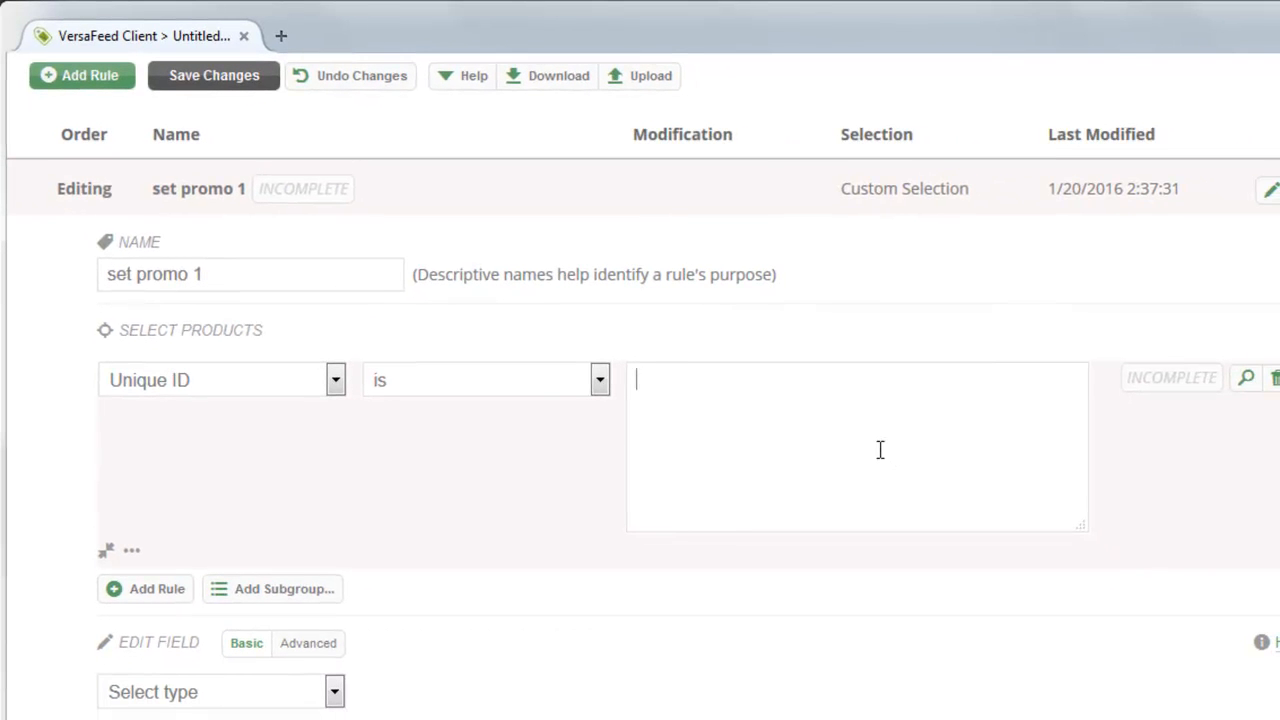
pyautogui.hotkey('ctrl', 'v')
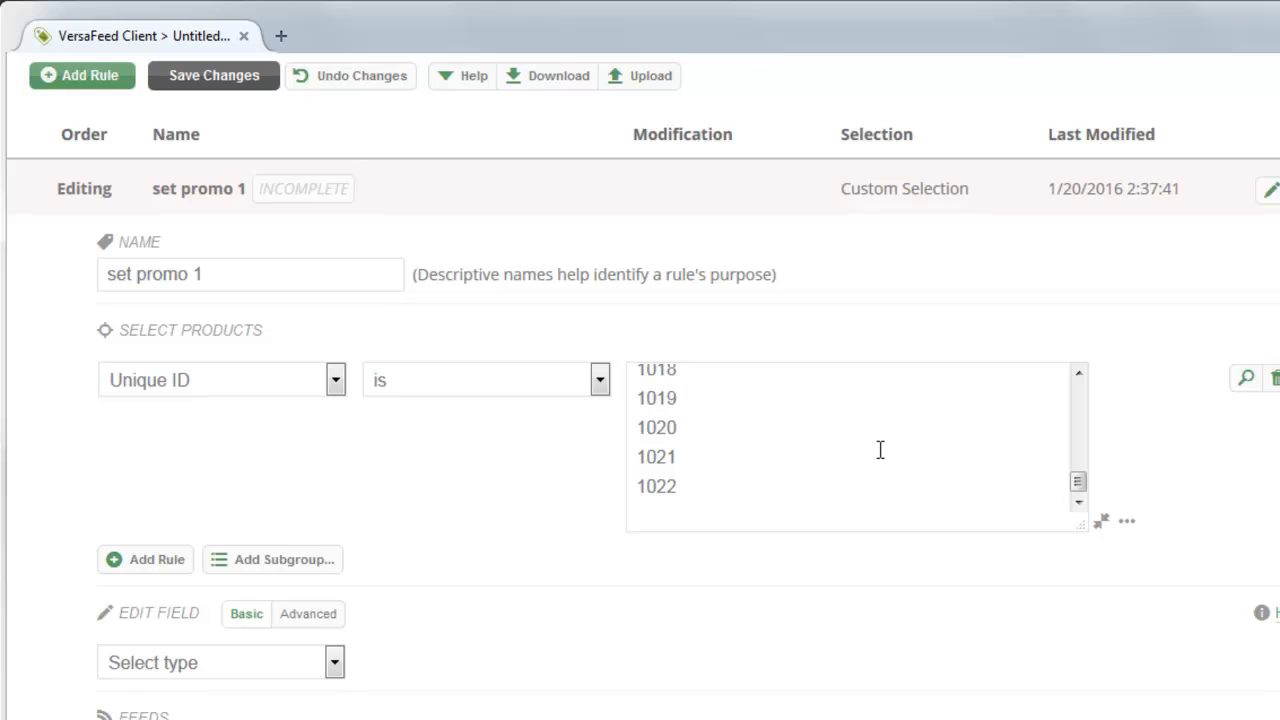
# Add three blank lines after 1022 in the ID list and remove them again
pyautogui.press('Return')
pyautogui.press('Return')
pyautogui.press('Return')
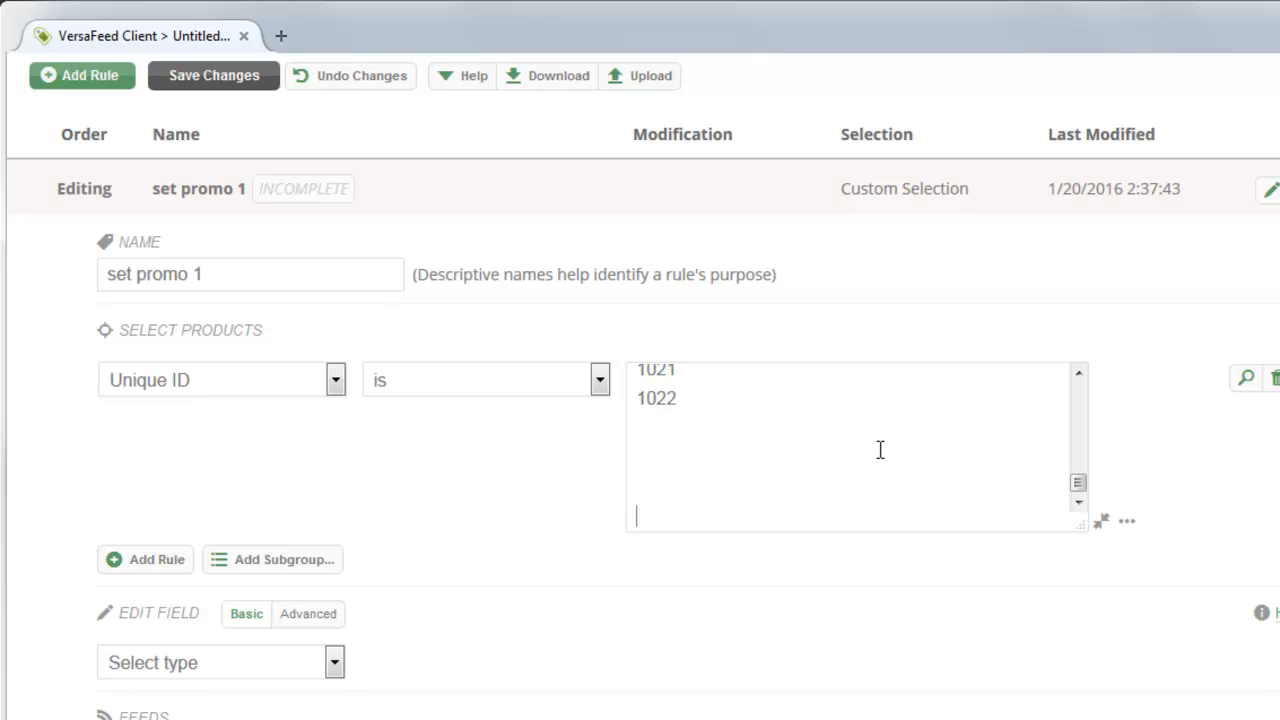
pyautogui.press('BackSpace')
pyautogui.press('BackSpace')
pyautogui.press('BackSpace')
# Put a trailing space after 1019 in the ID list and clean up the list's whitespace
pyautogui.press('Up')
pyautogui.press('Up')
pyautogui.press('Up')
pyautogui.press('Up')
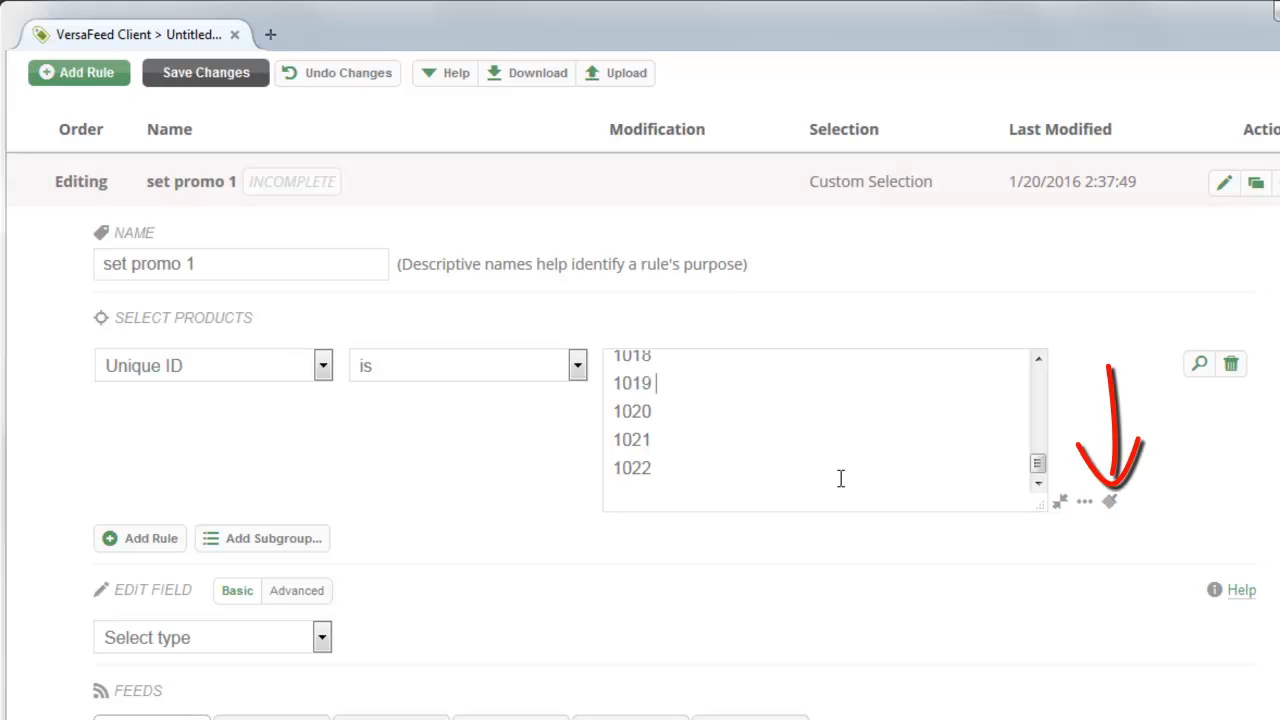
pyautogui.click(1112, 504)
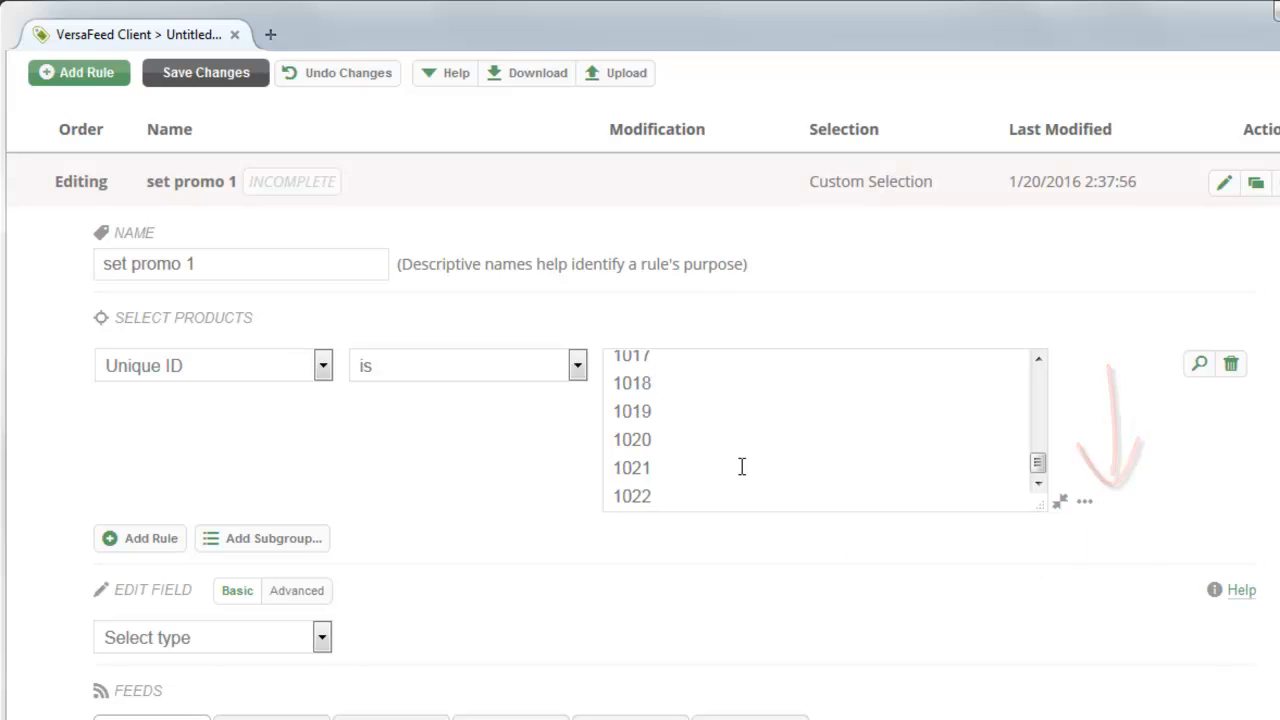
# Put leading spaces before 1020 in the ID list and clean up the whitespace again
pyautogui.click(712, 437)
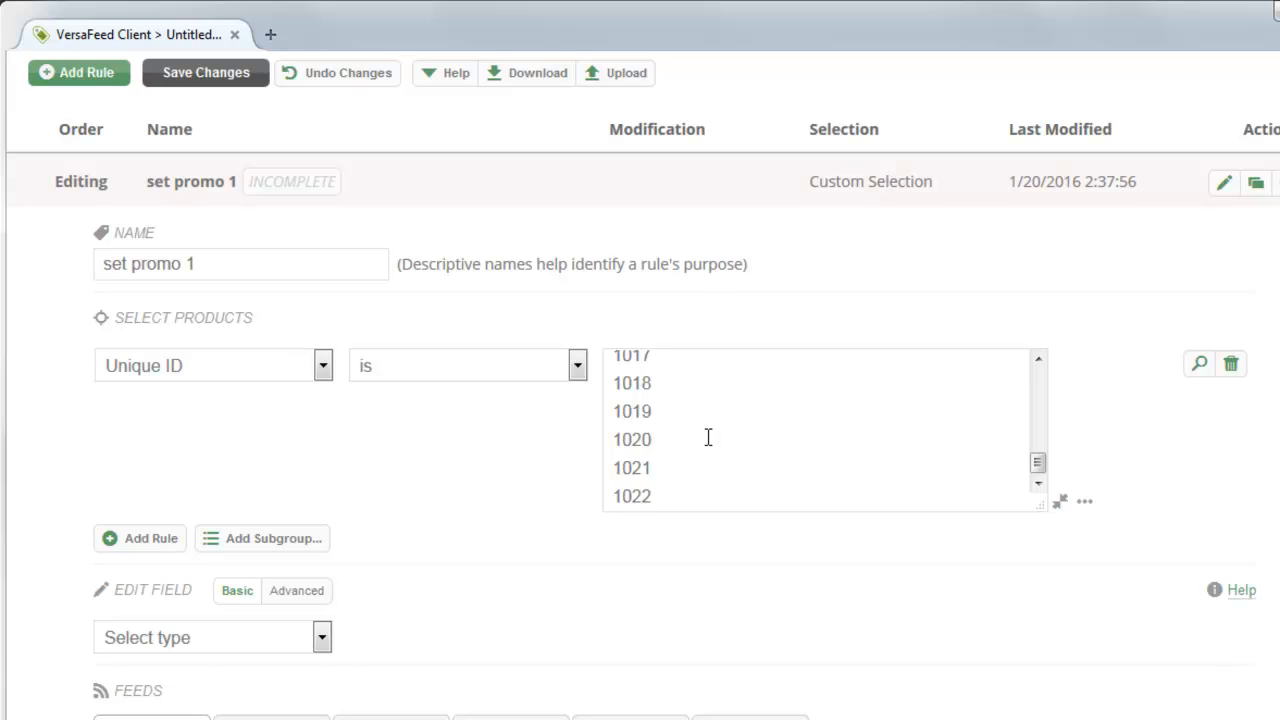
pyautogui.press('Left')
pyautogui.press('Left')
pyautogui.press('Left')
pyautogui.press('Left')
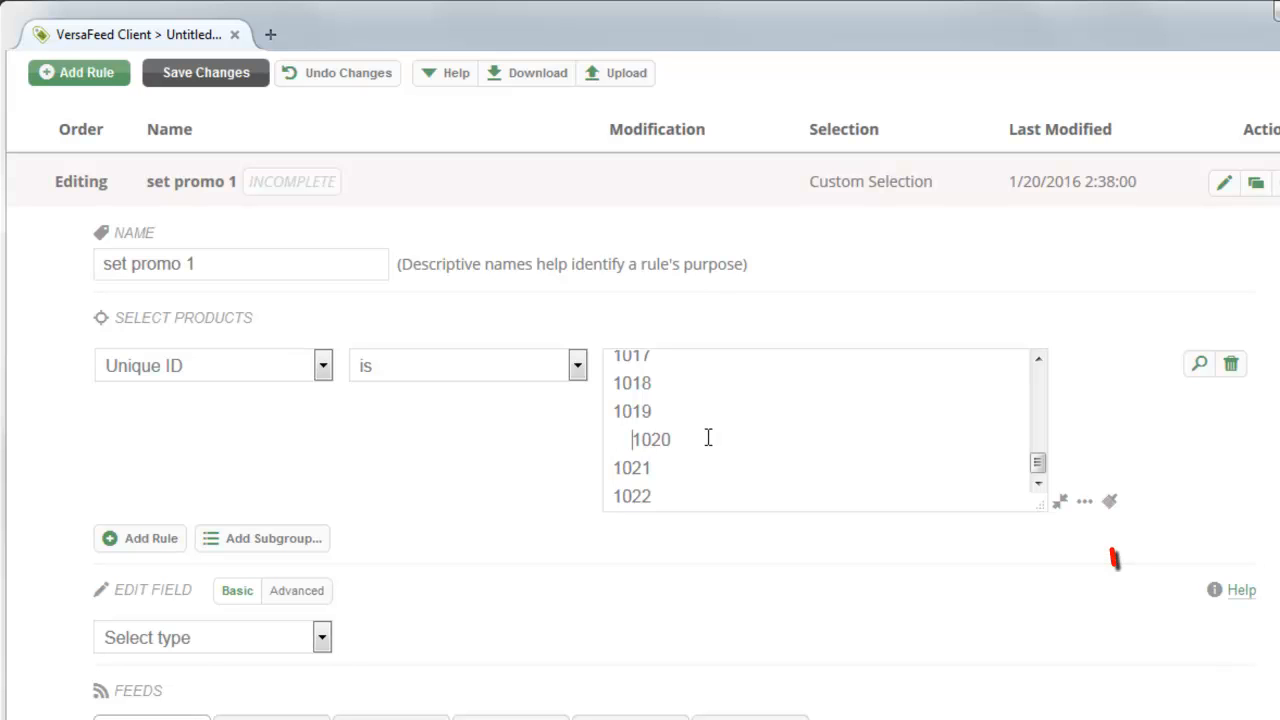
pyautogui.click(1110, 500)
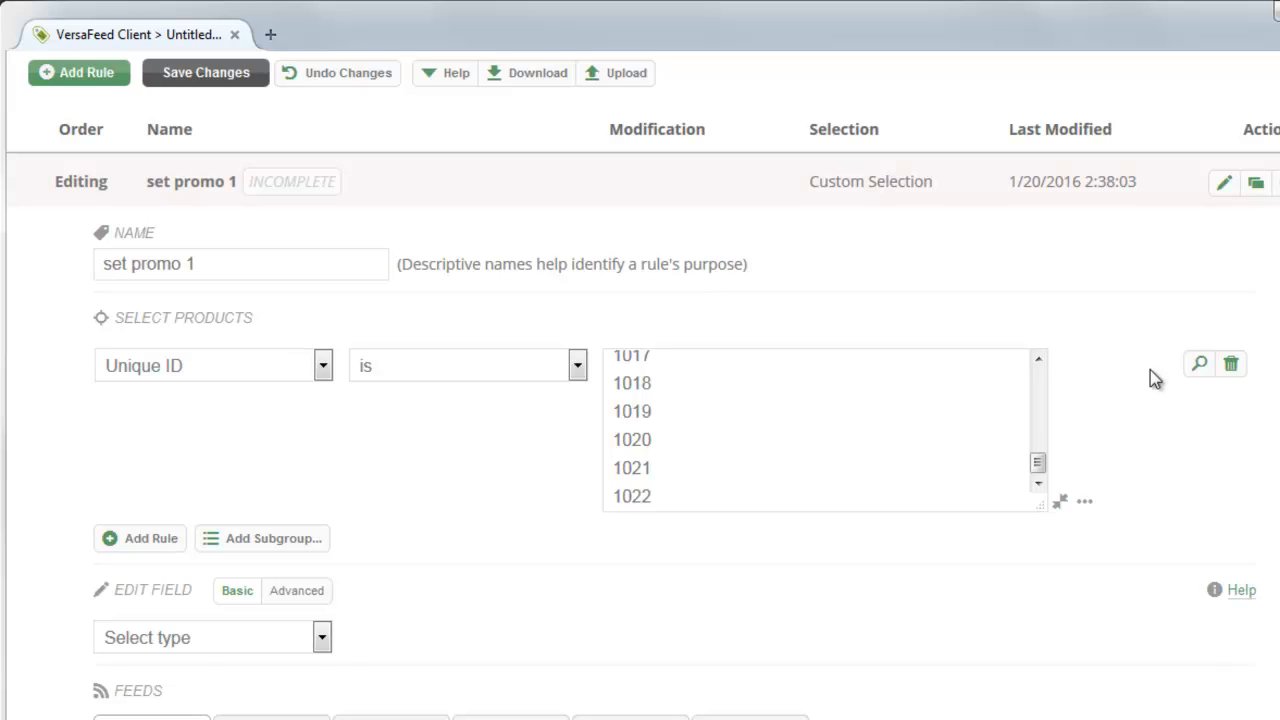
# Check how many products match the Unique ID condition and review the ID list collapsed, comma-separated and one per row
pyautogui.click(1201, 366)
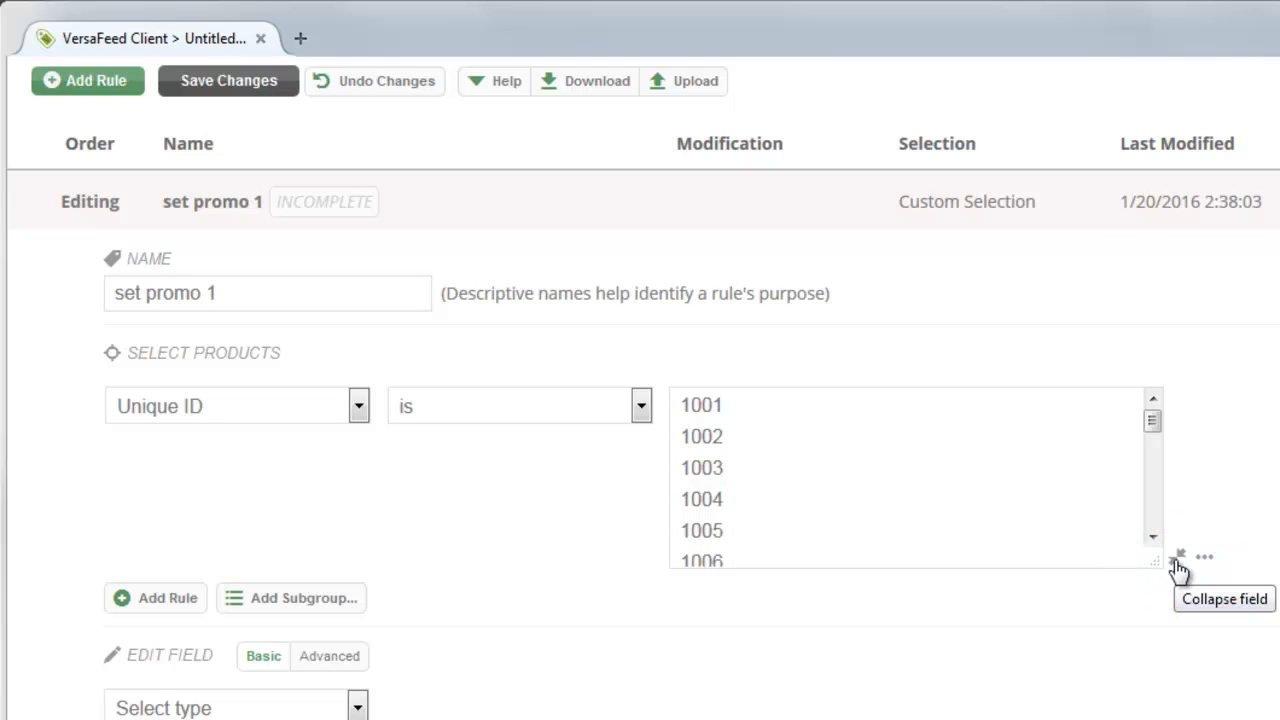
pyautogui.click(1178, 566)
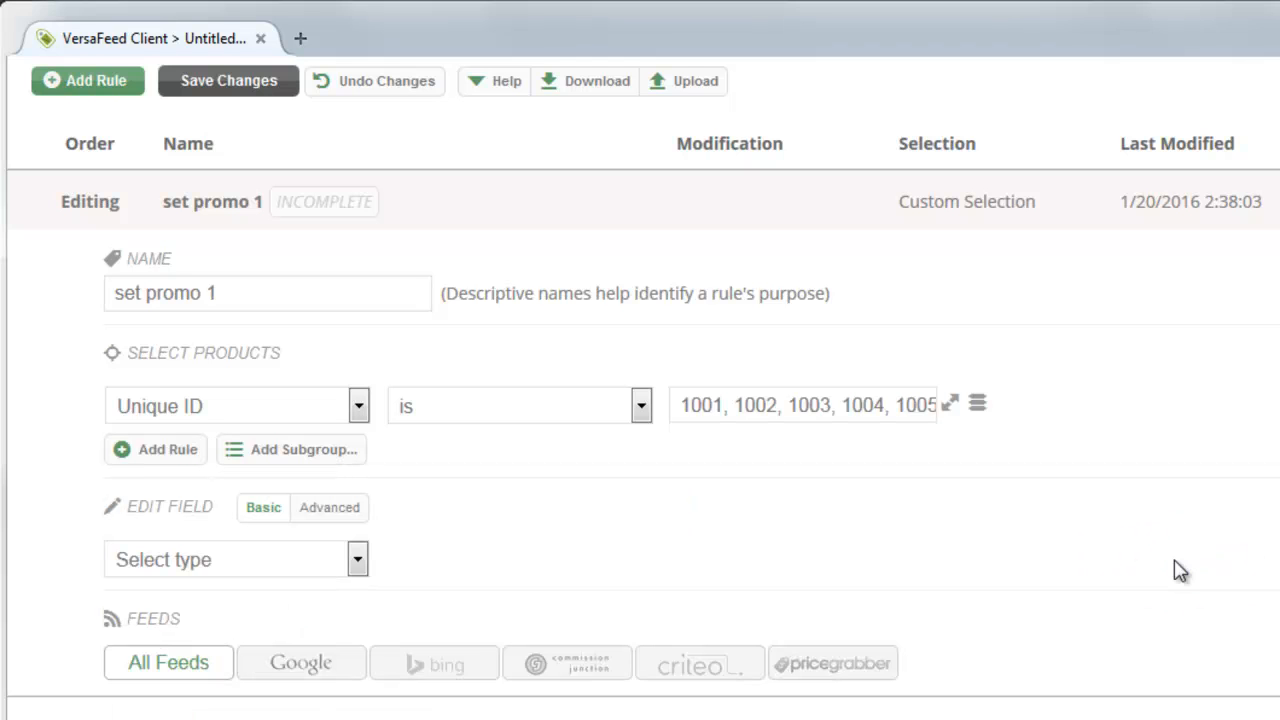
pyautogui.click(977, 406)
pyautogui.click(1205, 558)
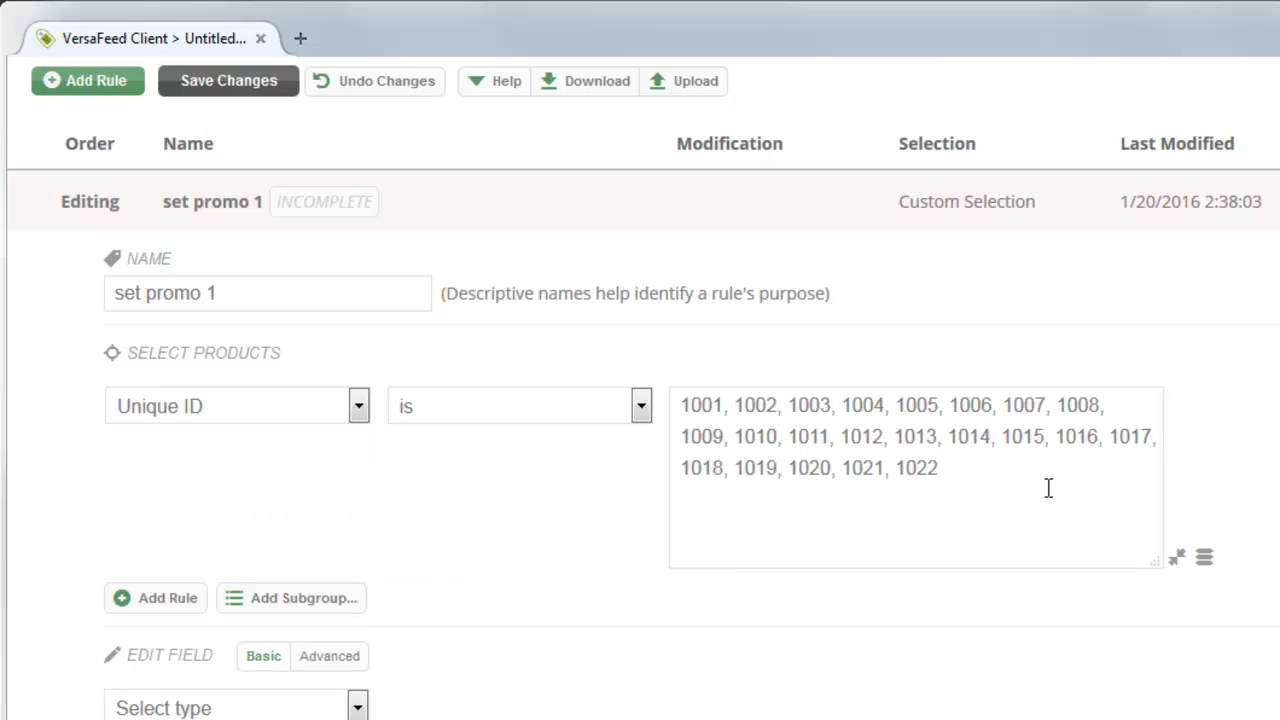
pyautogui.click(1205, 561)
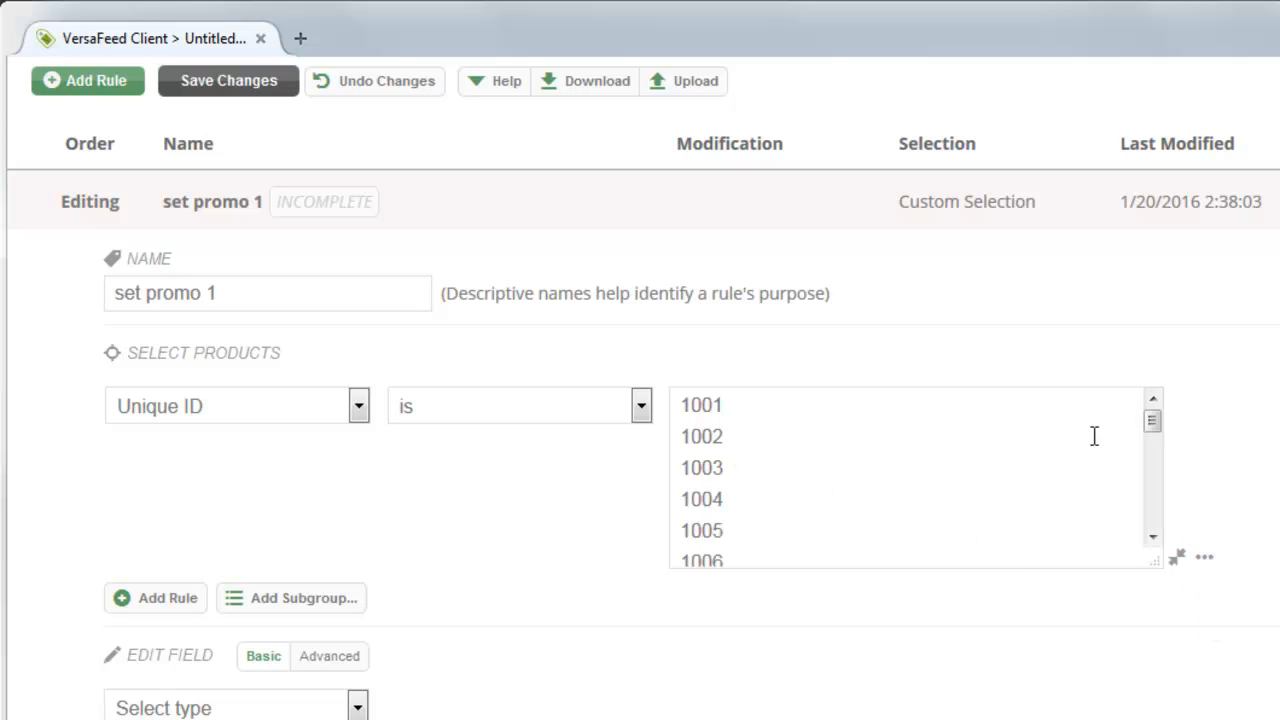
pyautogui.moveTo(1153, 421); pyautogui.dragTo(1148, 534)
pyautogui.click(904, 561)
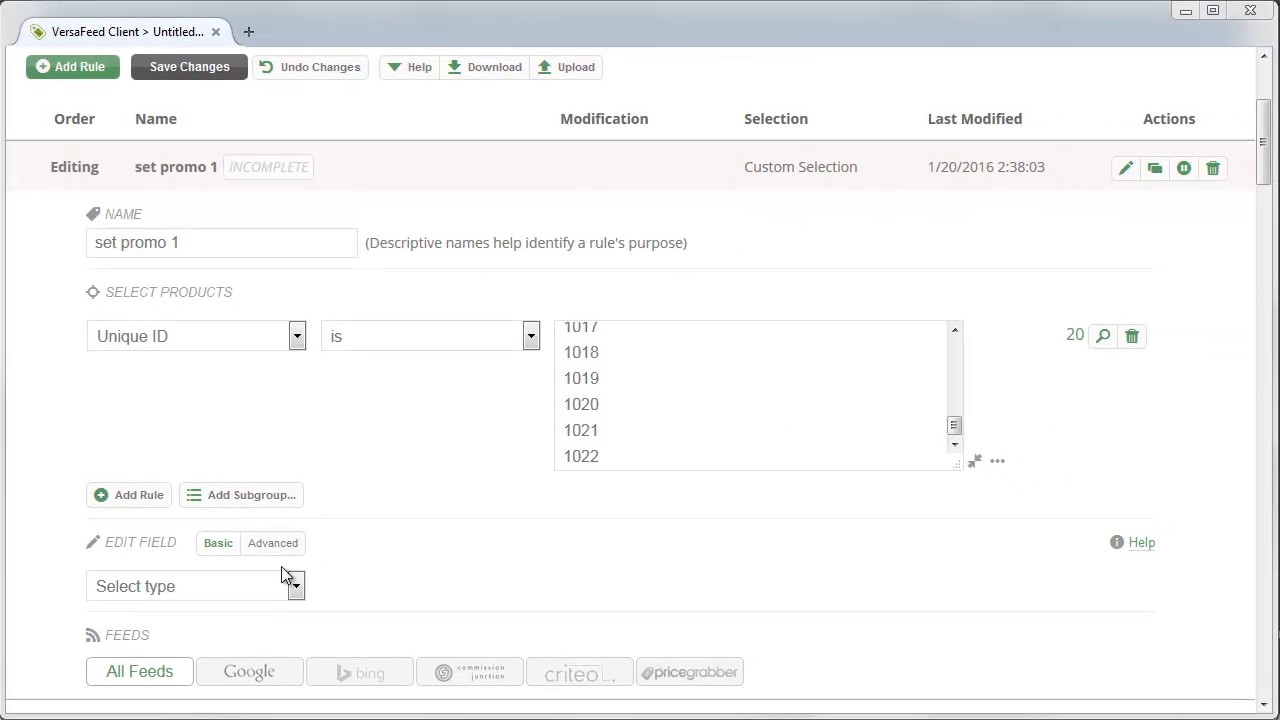
# Set the rule's edit type to Set Multi-value on the Google Display Ads ID field
pyautogui.click(262, 589)
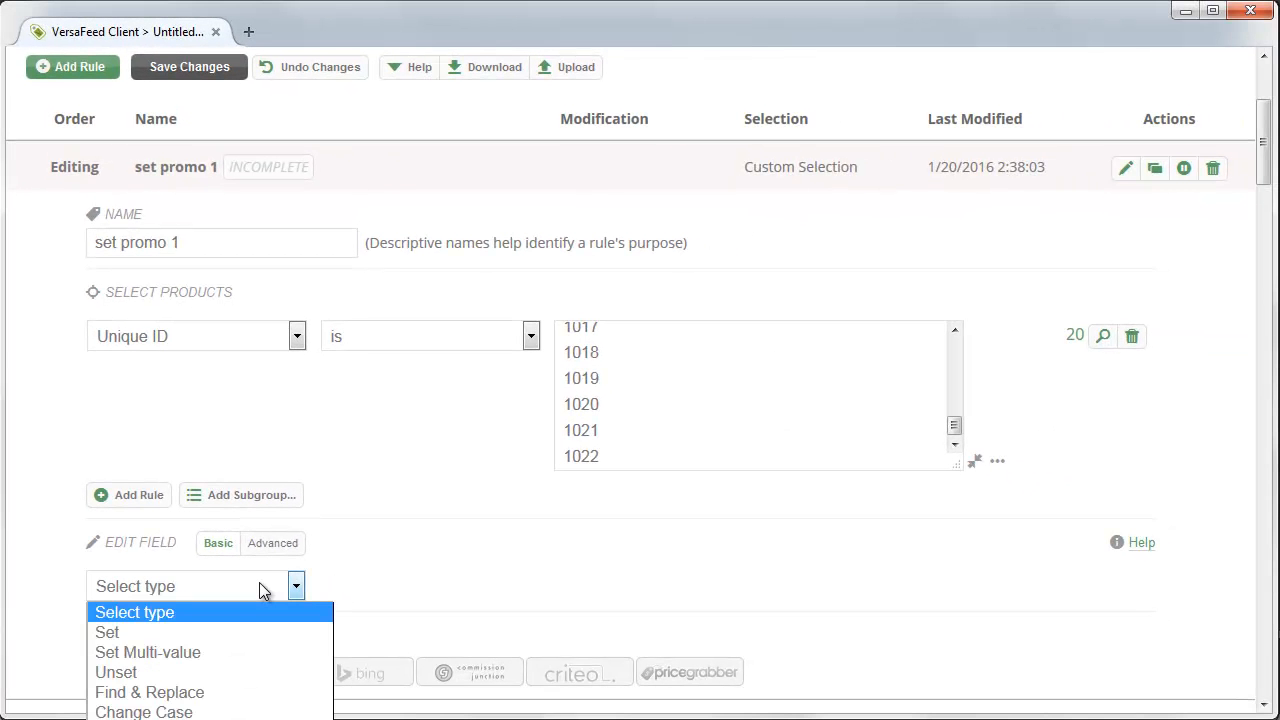
pyautogui.click(202, 652)
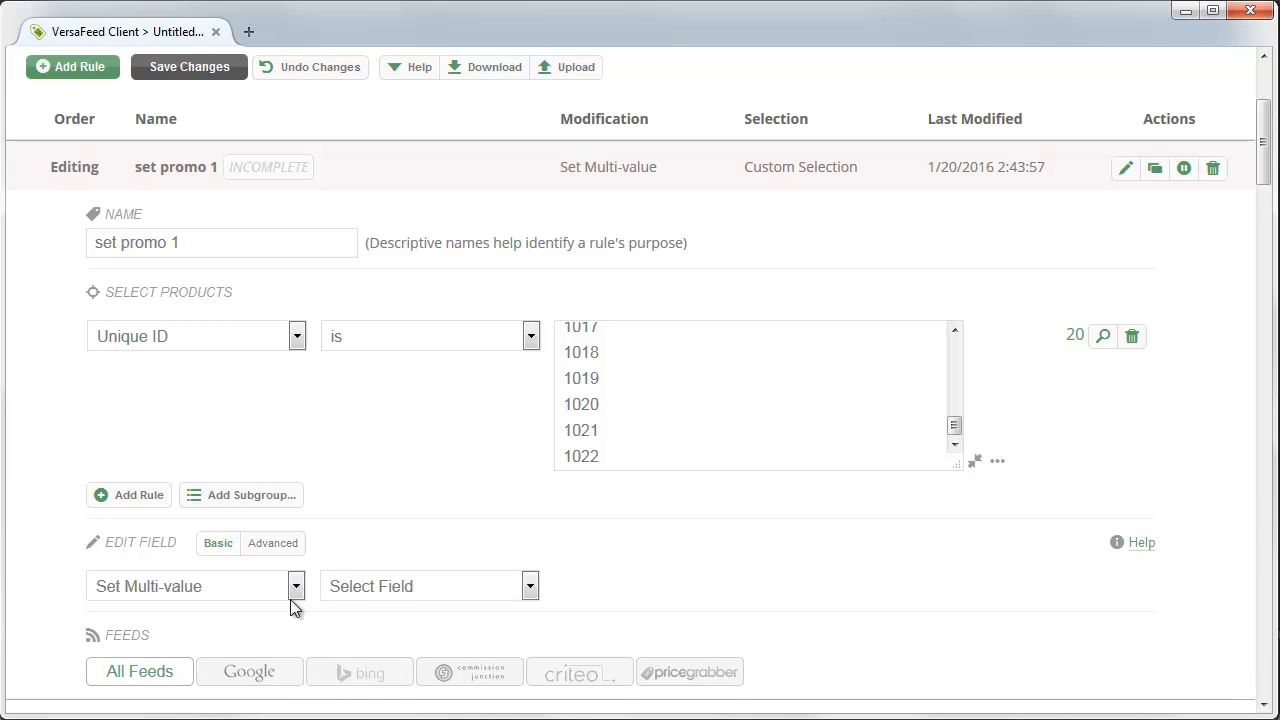
pyautogui.click(380, 586)
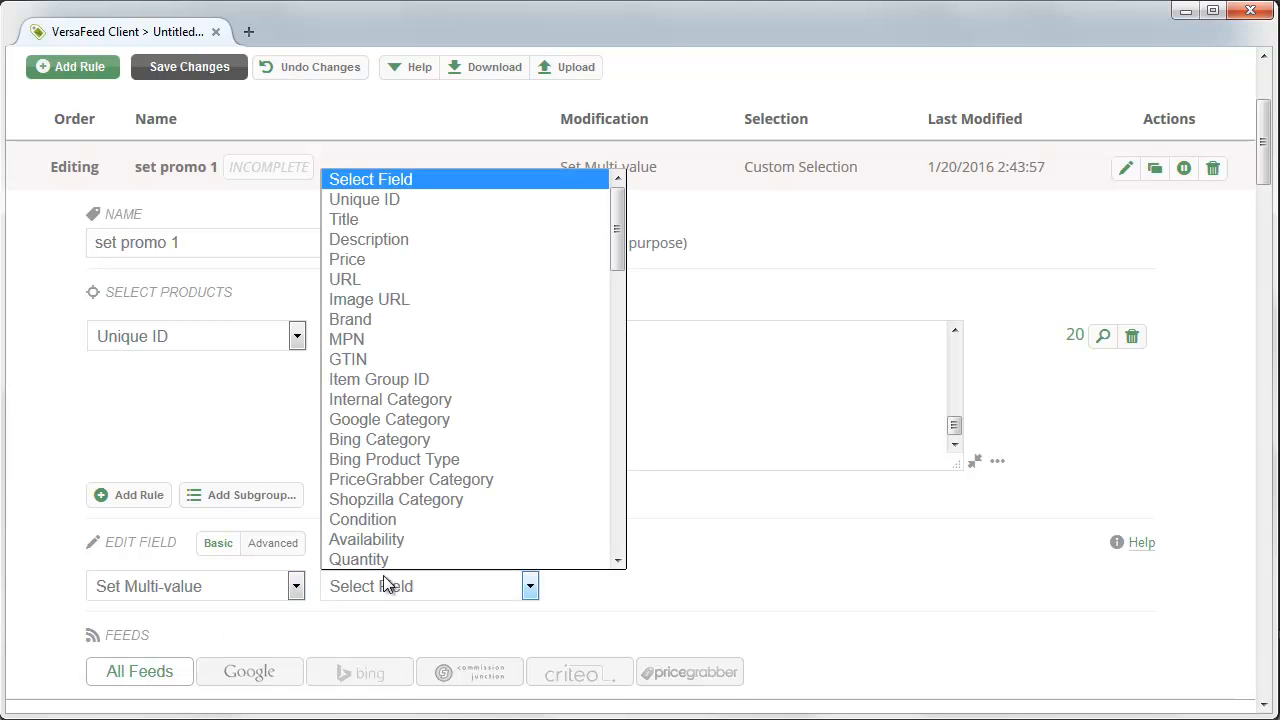
pyautogui.scroll(-7, 462, 447)
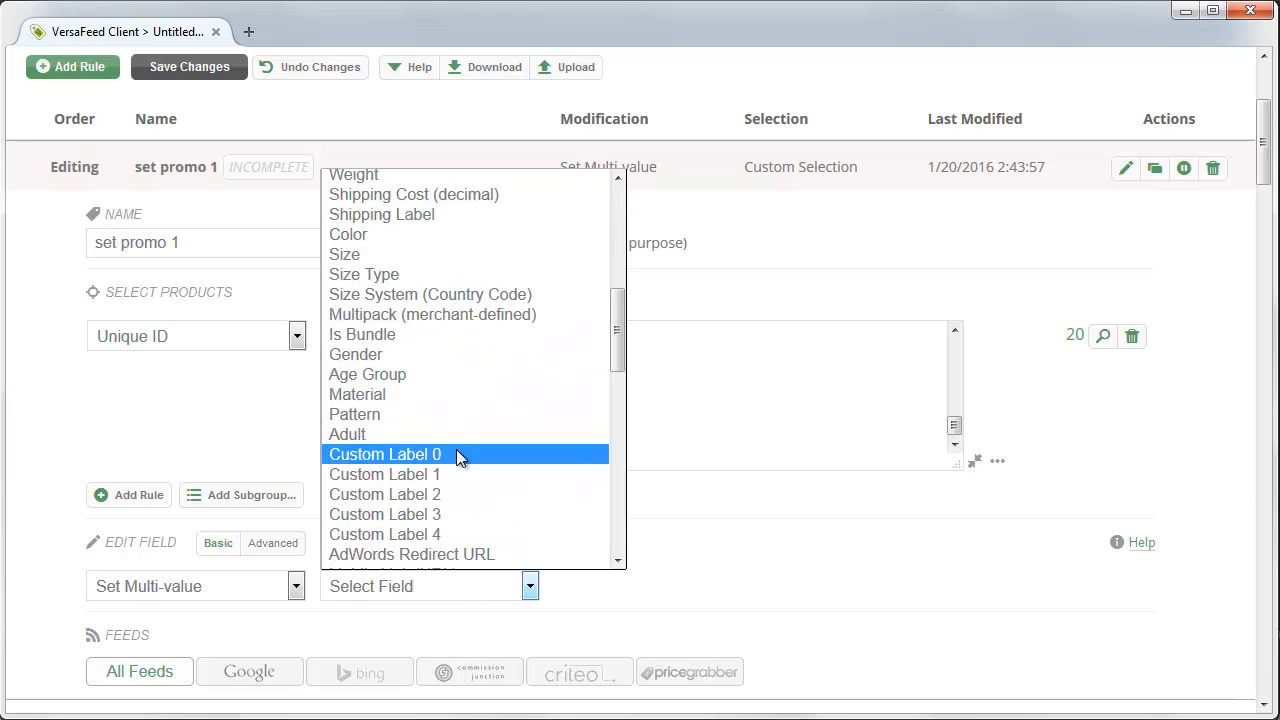
pyautogui.scroll(-5, 456, 449)
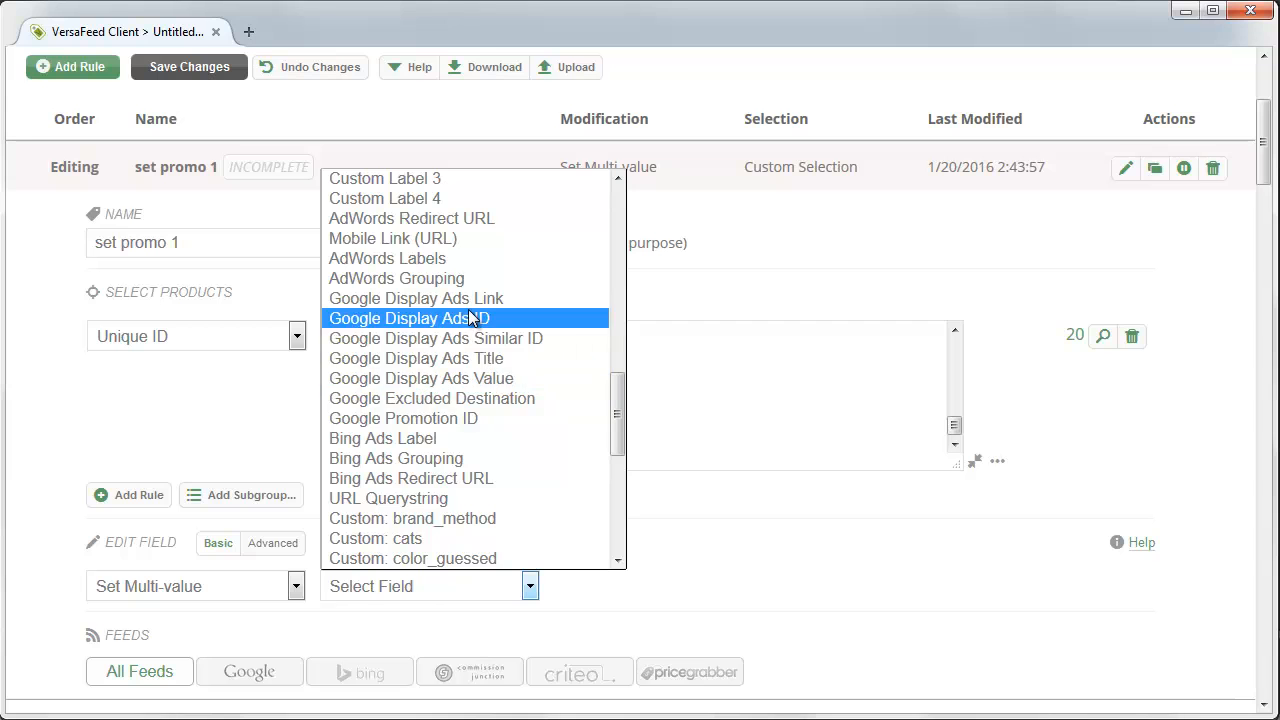
pyautogui.click(470, 318)
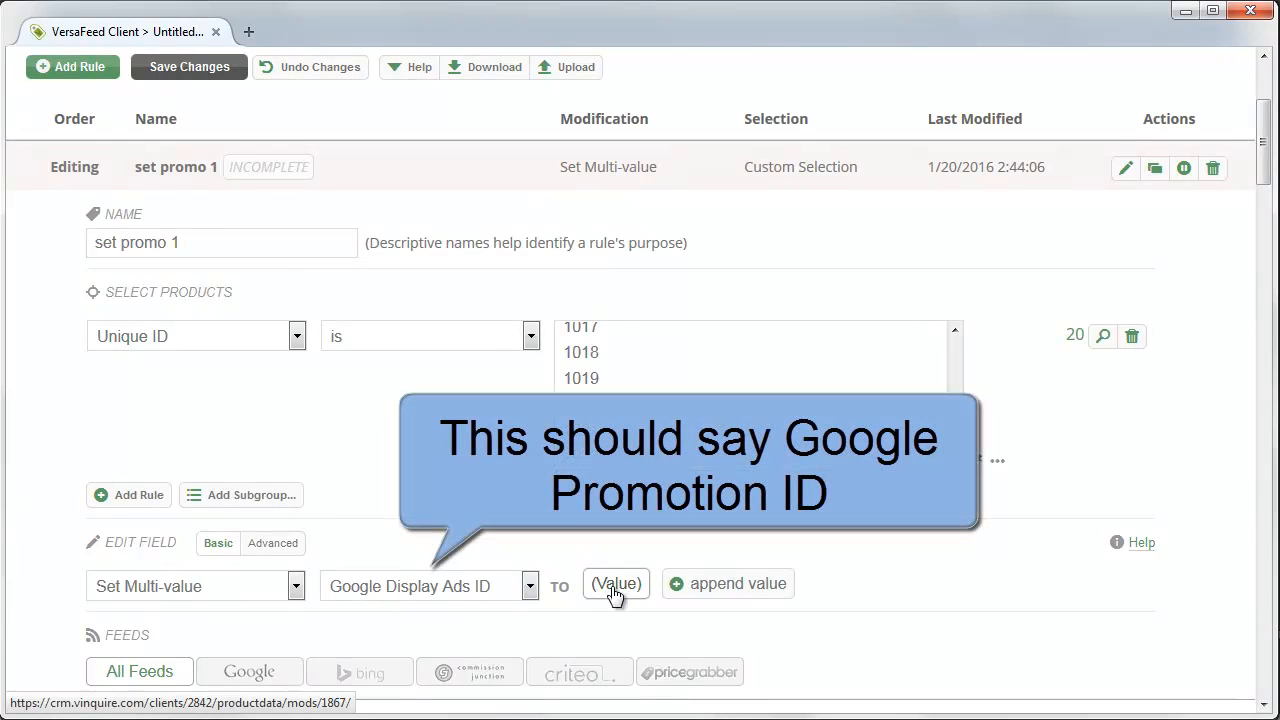
# Set the field's value to the constant PROMO 1_23_2016_15%_OFF, copied from cell A1 of sample requests.xlsx in Excel
pyautogui.click(614, 592)
pyautogui.click(657, 622)
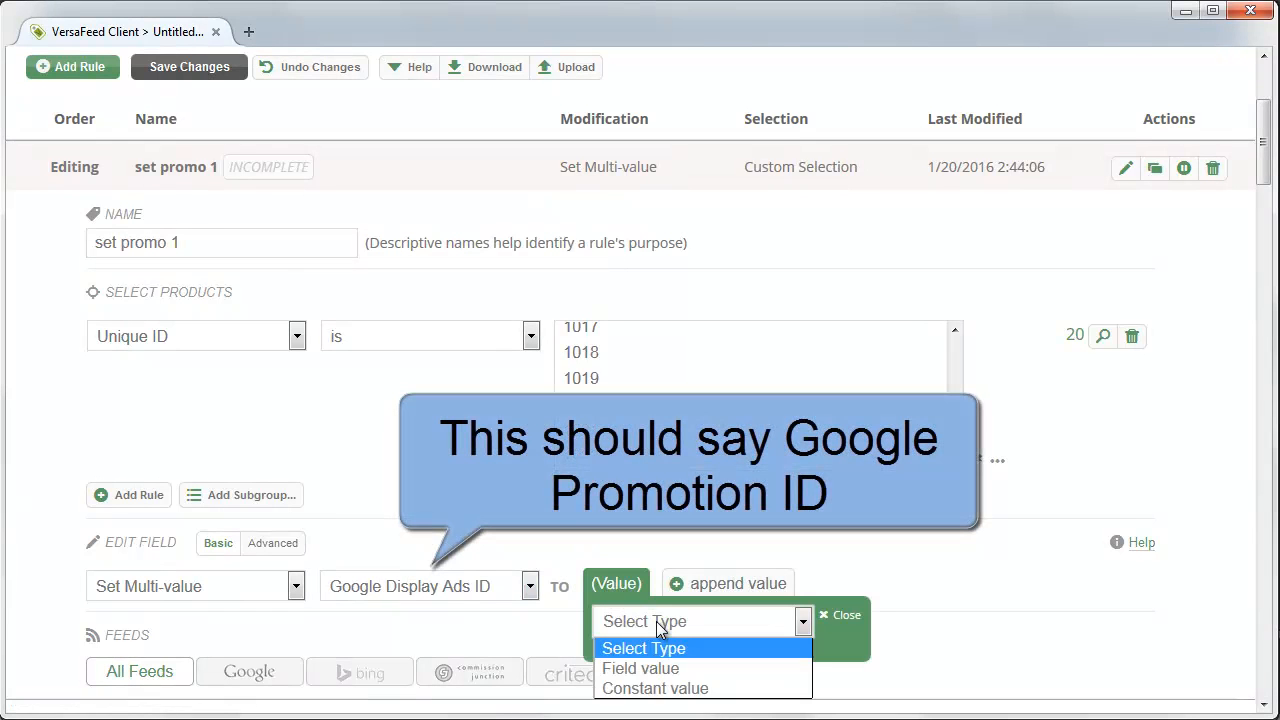
pyautogui.click(645, 688)
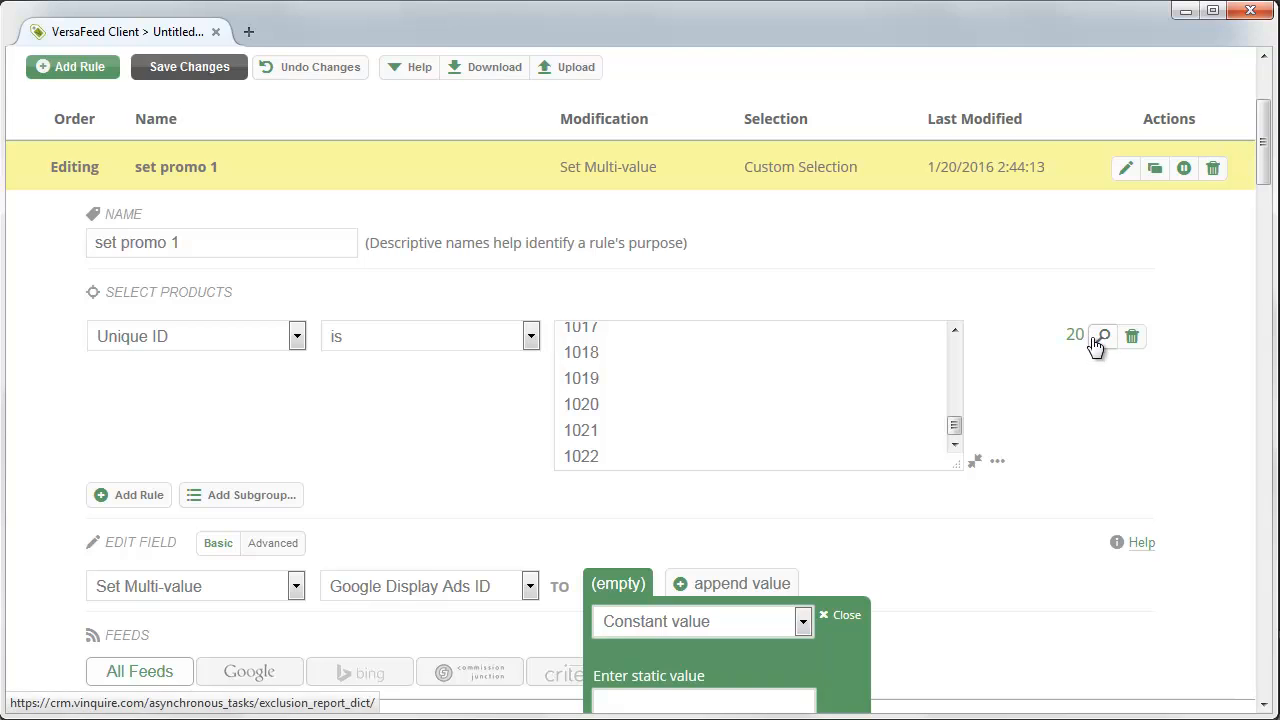
pyautogui.scroll(-2, 1095, 350)
pyautogui.scroll(-1, 1092, 349)
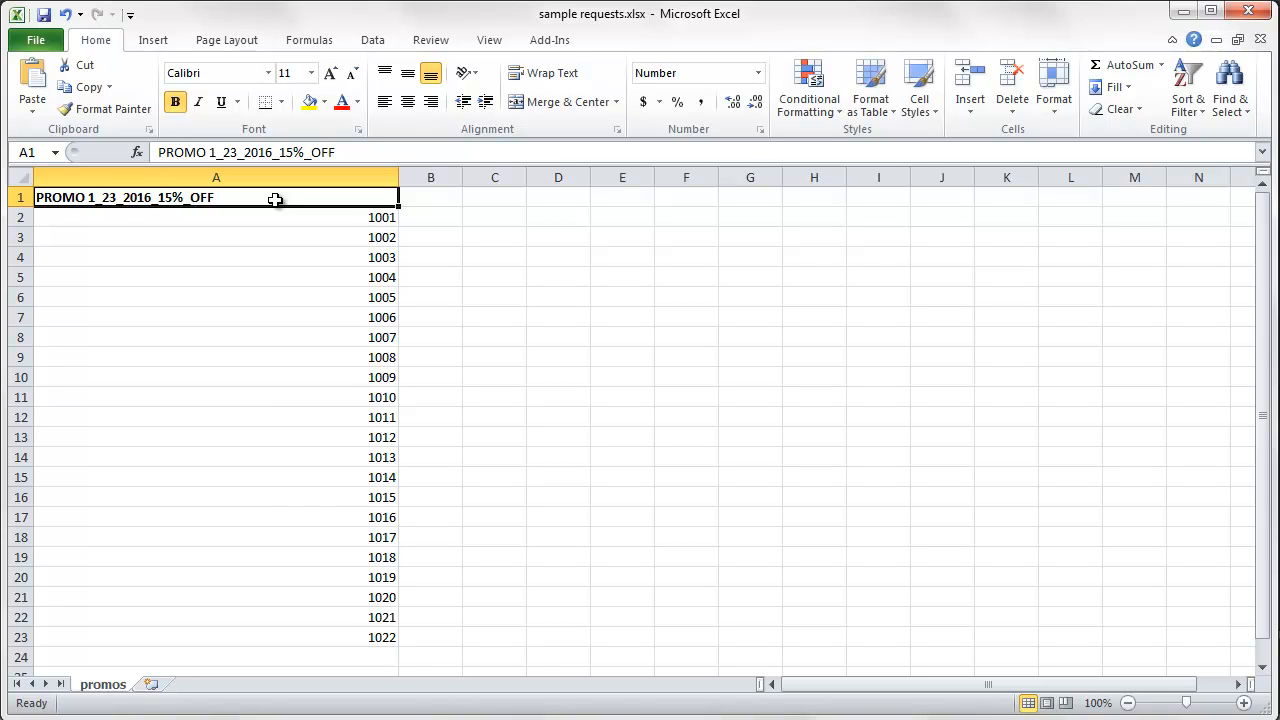
pyautogui.hotkey('ctrl', 'c')
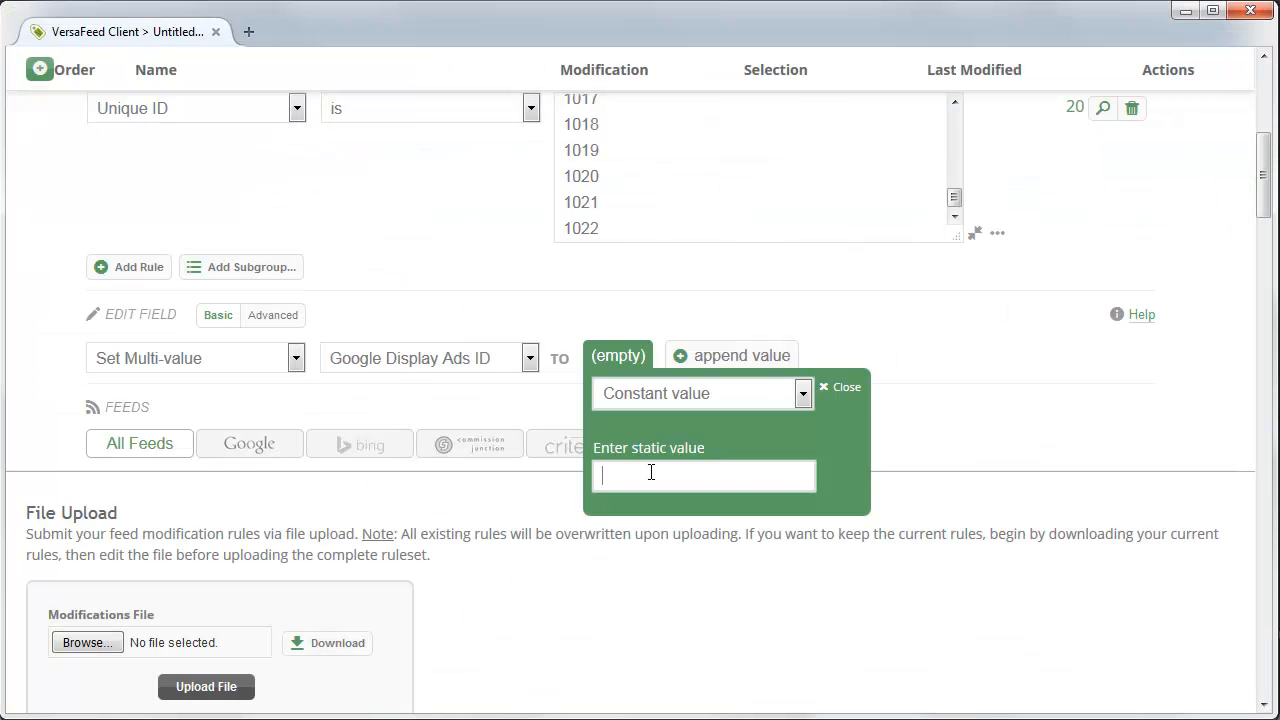
pyautogui.hotkey('ctrl', 'v')
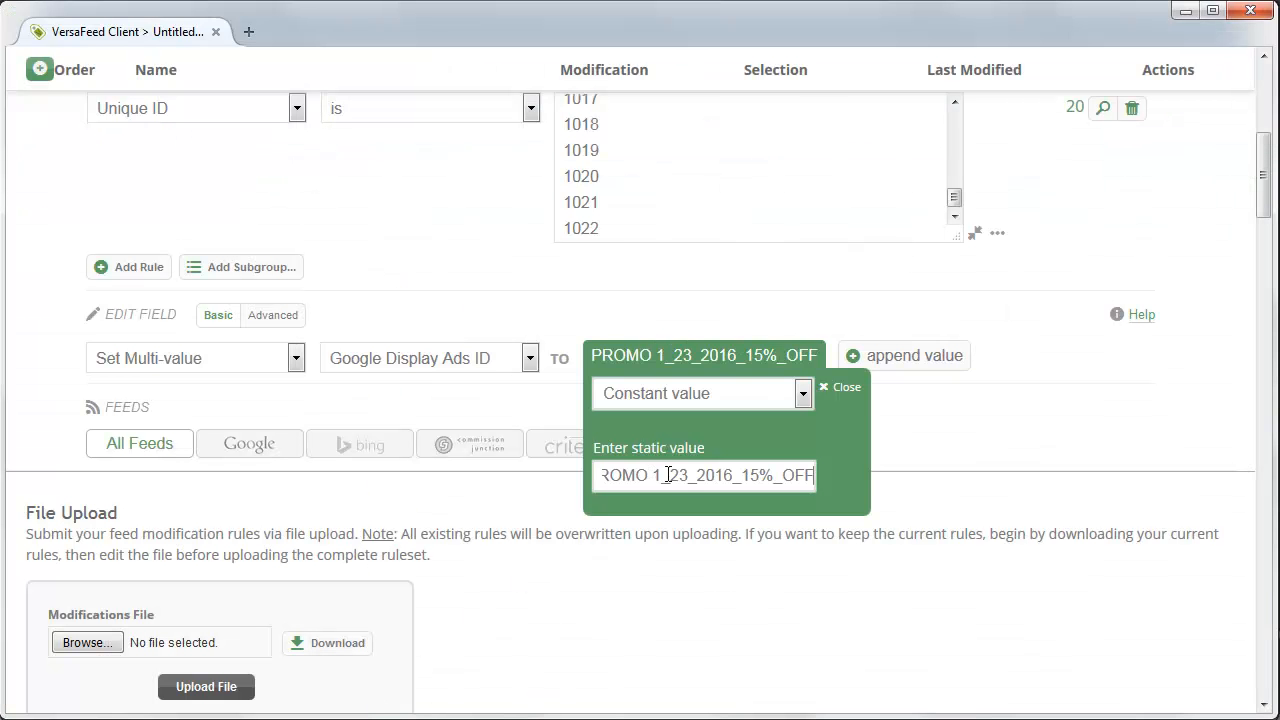
pyautogui.click(843, 388)
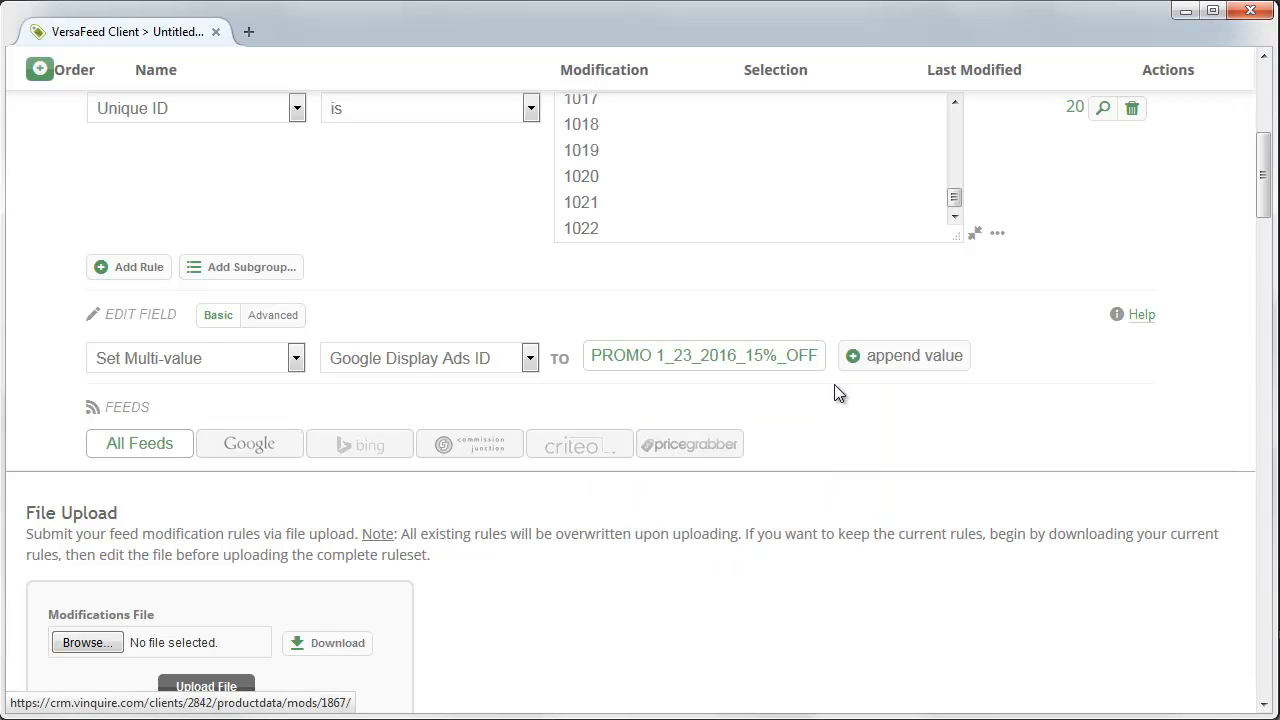
# Limit the set promo 1 rule to the Google feed and save the ruleset changes
pyautogui.click(246, 458)
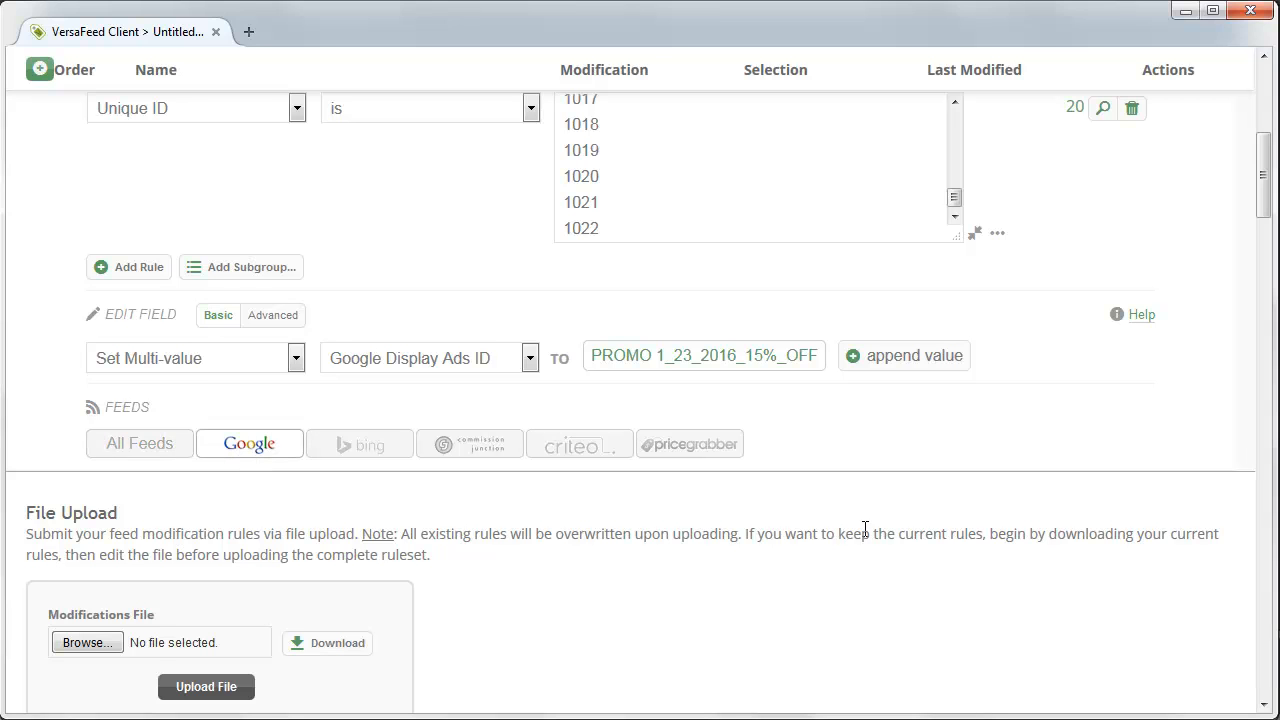
pyautogui.scroll(5, 903, 519)
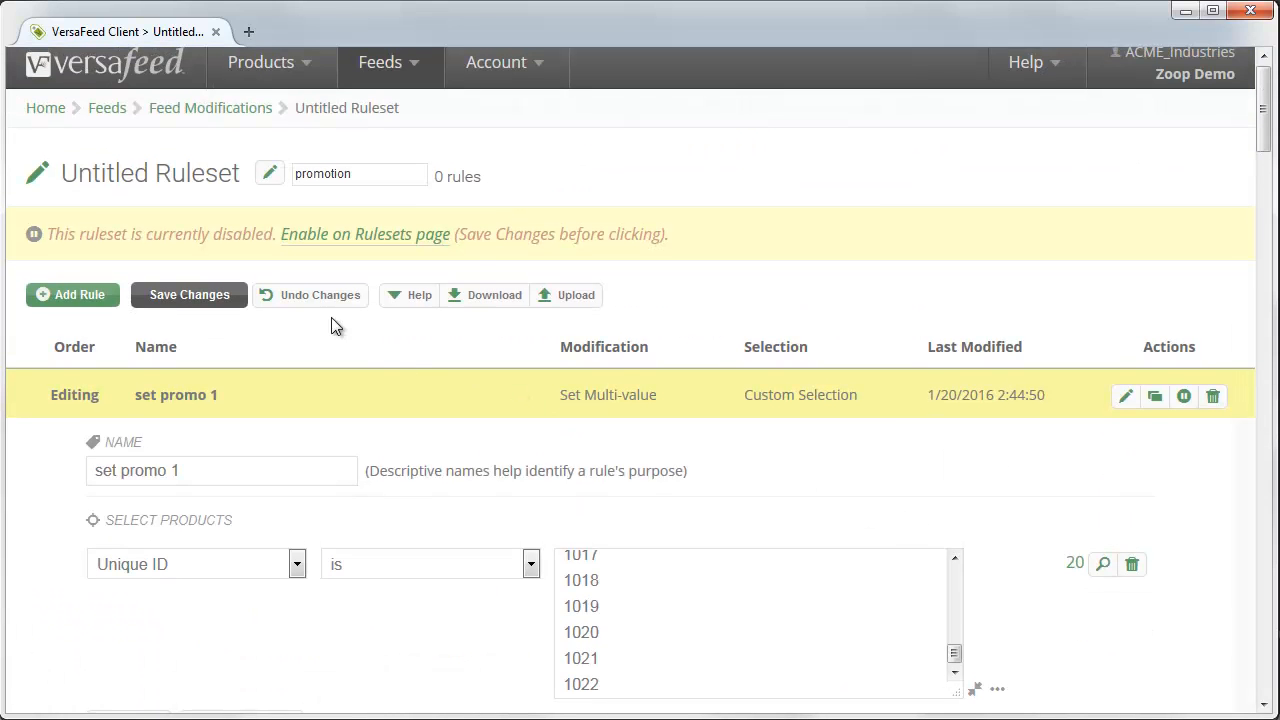
pyautogui.click(190, 295)
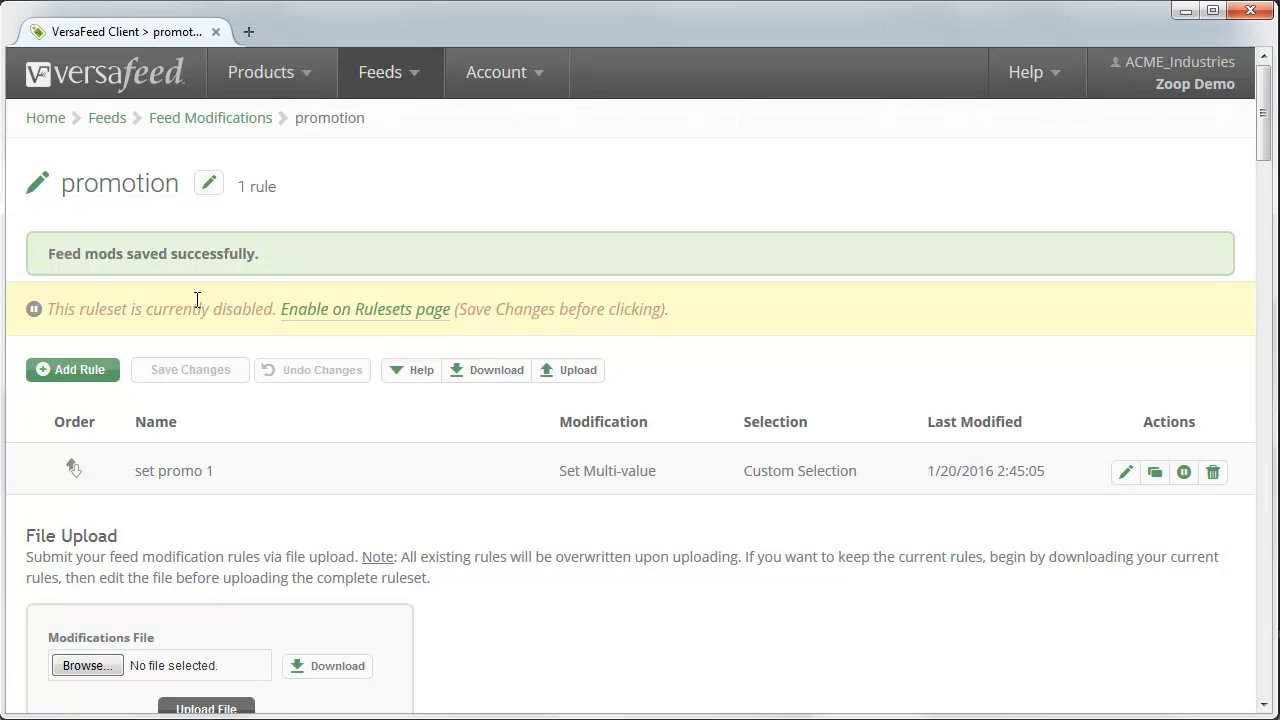
# In sample requests.xlsx in Excel, extend the ID series in column A down to 1056 in row 57 by filling from A5:A23
pyautogui.hotkey('alt', 'Tab')
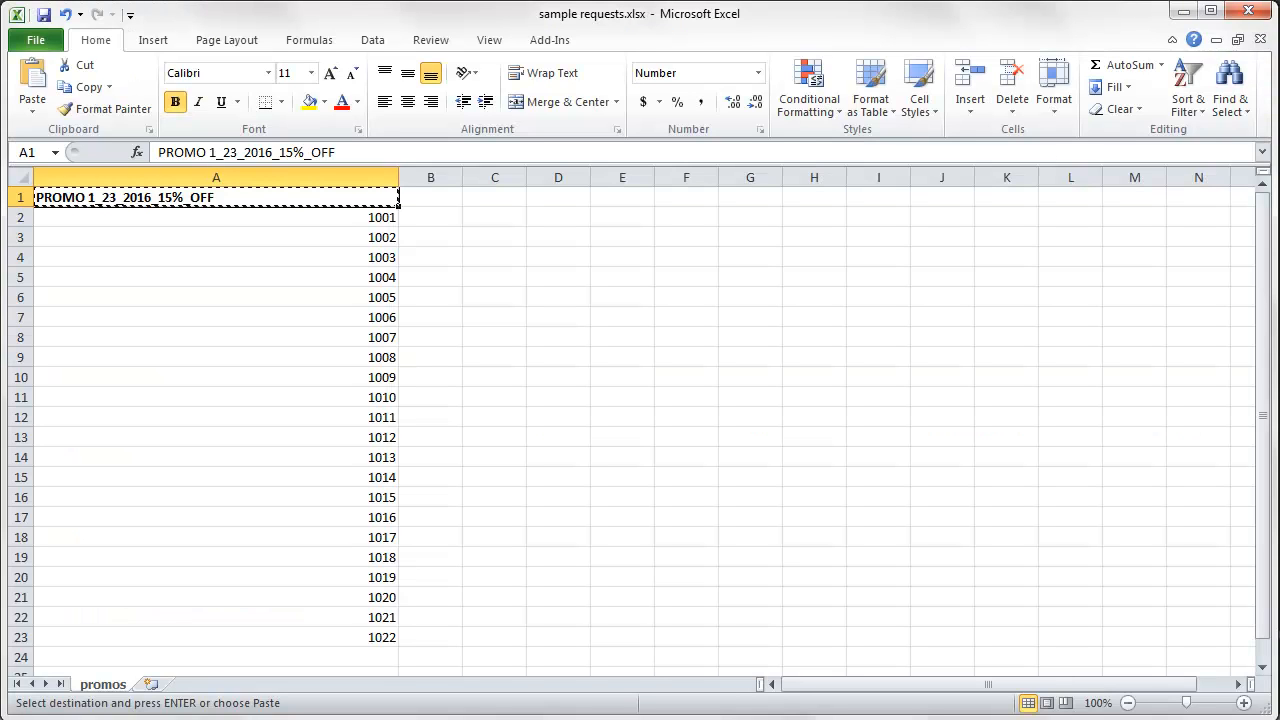
pyautogui.press('Down')
pyautogui.press('Down')
pyautogui.press('Down')
pyautogui.press('Down')
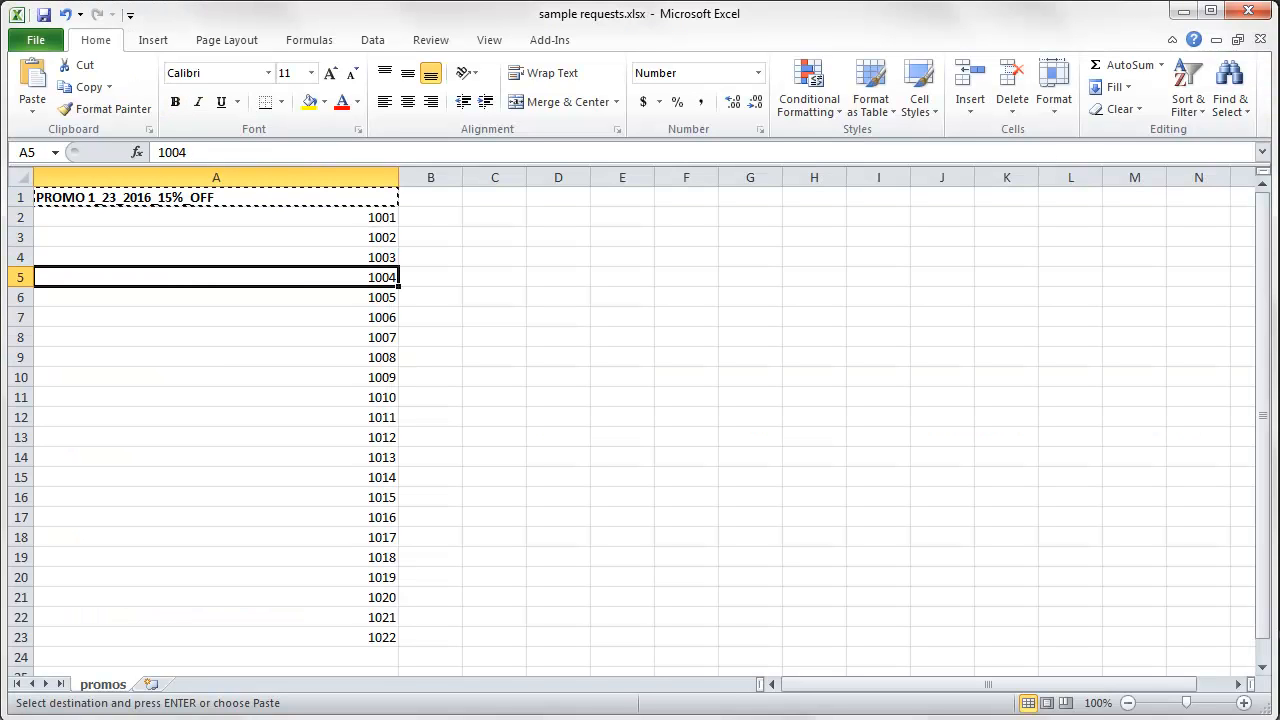
pyautogui.hotkey('shift', 'Down')
pyautogui.hotkey('shift', 'Down')
pyautogui.hotkey('shift', 'Down')
pyautogui.hotkey('shift', 'Down')
pyautogui.hotkey('shift', 'Down')
pyautogui.hotkey('shift', 'Down')
pyautogui.hotkey('shift', 'Down')
pyautogui.hotkey('shift', 'Down')
pyautogui.hotkey('shift', 'Down')
pyautogui.hotkey('shift', 'Down')
pyautogui.hotkey('shift', 'Down')
pyautogui.hotkey('shift', 'Down')
pyautogui.hotkey('shift', 'Down')
pyautogui.hotkey('shift', 'Down')
pyautogui.hotkey('shift', 'Down')
pyautogui.hotkey('shift', 'Down')
pyautogui.hotkey('shift', 'Down')
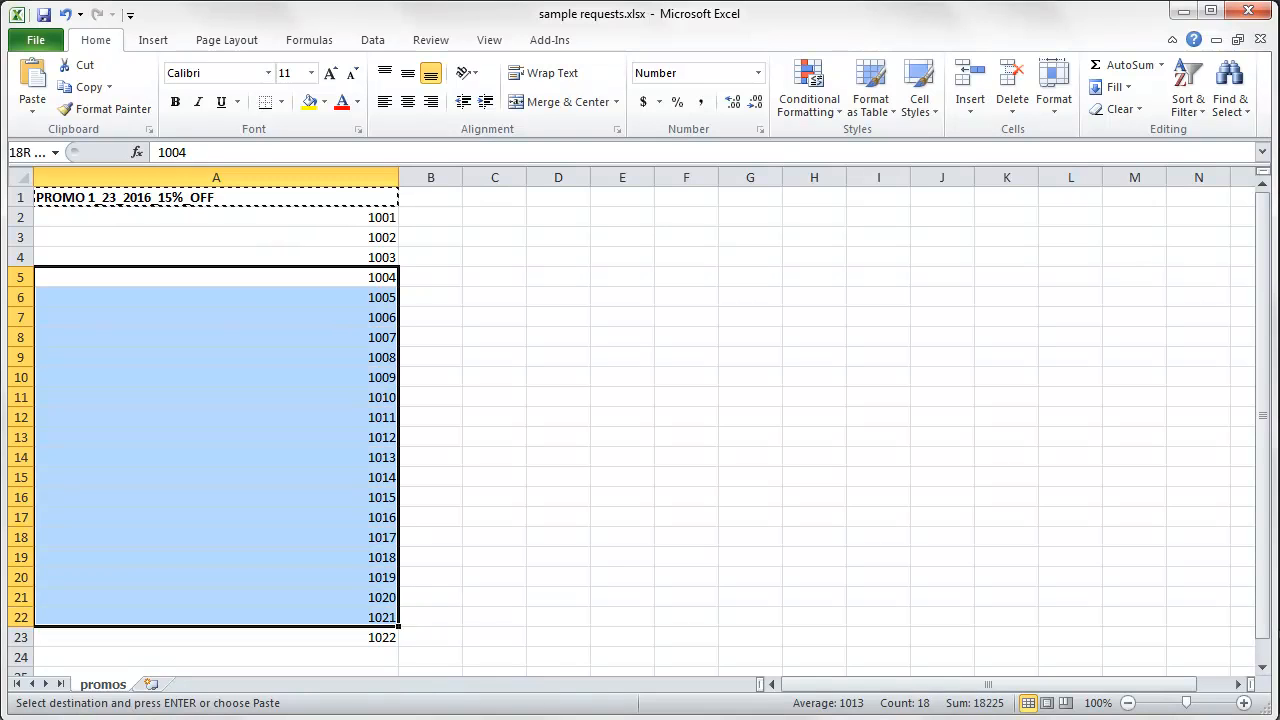
pyautogui.hotkey('shift', 'Down')
pyautogui.moveTo(398, 648); pyautogui.dragTo(397, 660)
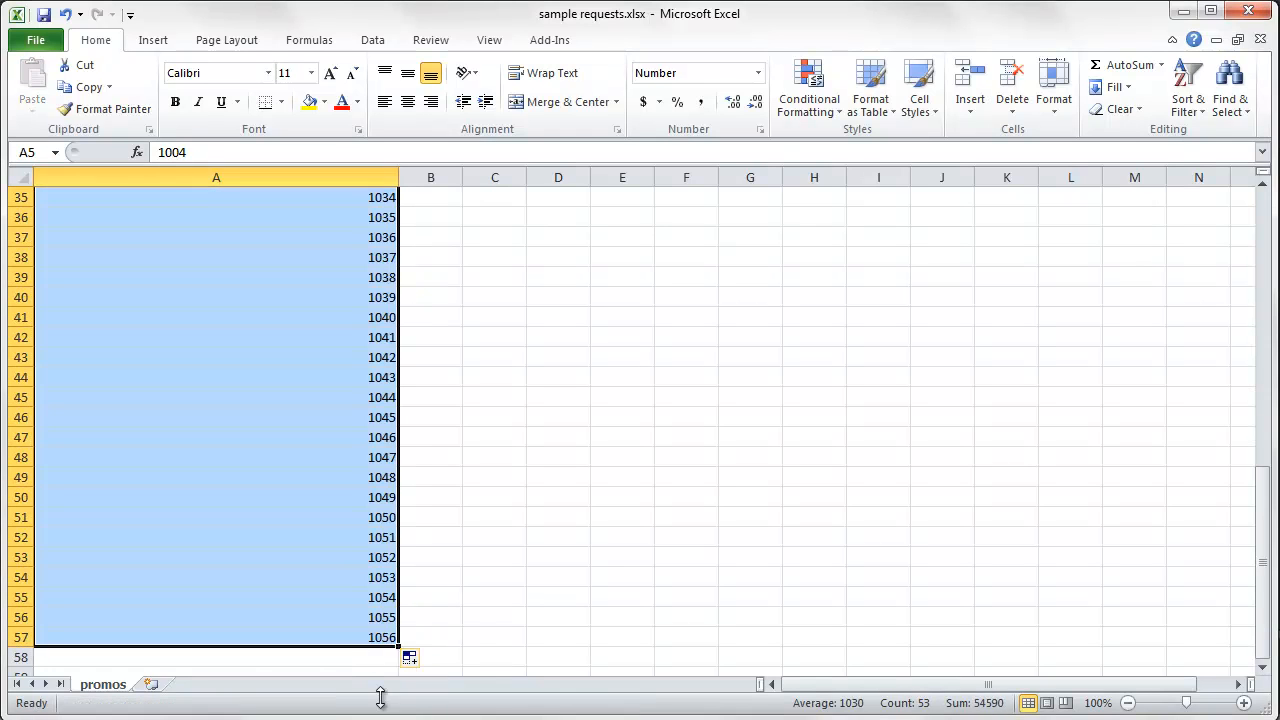
# Copy the full ID list from A2 to A57, covering 1001 through 1056
pyautogui.click(496, 524)
pyautogui.hotkey('ctrl', 'Home')
pyautogui.press('Down')
pyautogui.hotkey('shift', 'Down')
pyautogui.hotkey('shift', 'Down')
pyautogui.hotkey('shift', 'Down')
pyautogui.hotkey('shift', 'Down')
pyautogui.hotkey('shift', 'Down')
pyautogui.hotkey('shift', 'Down')
pyautogui.hotkey('shift', 'Down')
pyautogui.hotkey('shift', 'Down')
pyautogui.hotkey('shift', 'Down')
pyautogui.hotkey('shift', 'Down')
pyautogui.hotkey('shift', 'Down')
pyautogui.hotkey('shift', 'Down')
pyautogui.hotkey('shift', 'Down')
pyautogui.hotkey('shift', 'Down')
pyautogui.hotkey('shift', 'Down')
pyautogui.hotkey('shift', 'Down')
pyautogui.hotkey('shift', 'Down')
pyautogui.hotkey('shift', 'Down')
pyautogui.hotkey('shift', 'Down')
pyautogui.hotkey('shift', 'Down')
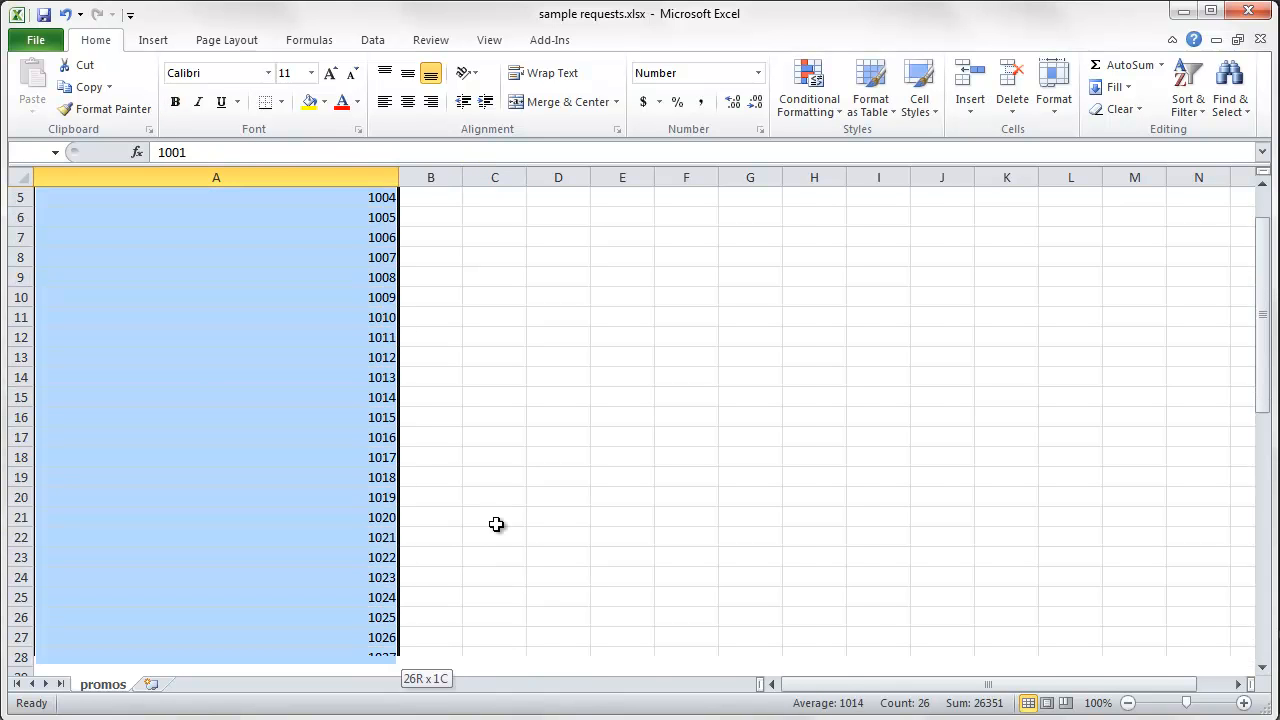
pyautogui.hotkey('shift', 'Down')
pyautogui.hotkey('shift', 'Down')
pyautogui.hotkey('shift', 'Down')
pyautogui.hotkey('shift', 'Down')
pyautogui.hotkey('shift', 'Down')
pyautogui.hotkey('shift', 'Down')
pyautogui.hotkey('shift', 'Down')
pyautogui.hotkey('shift', 'Down')
pyautogui.hotkey('shift', 'Down')
pyautogui.hotkey('shift', 'Down')
pyautogui.hotkey('shift', 'Down')
pyautogui.hotkey('shift', 'Down')
pyautogui.hotkey('shift', 'Down')
pyautogui.hotkey('shift', 'Down')
pyautogui.hotkey('ctrl', 'shift', 'Down')
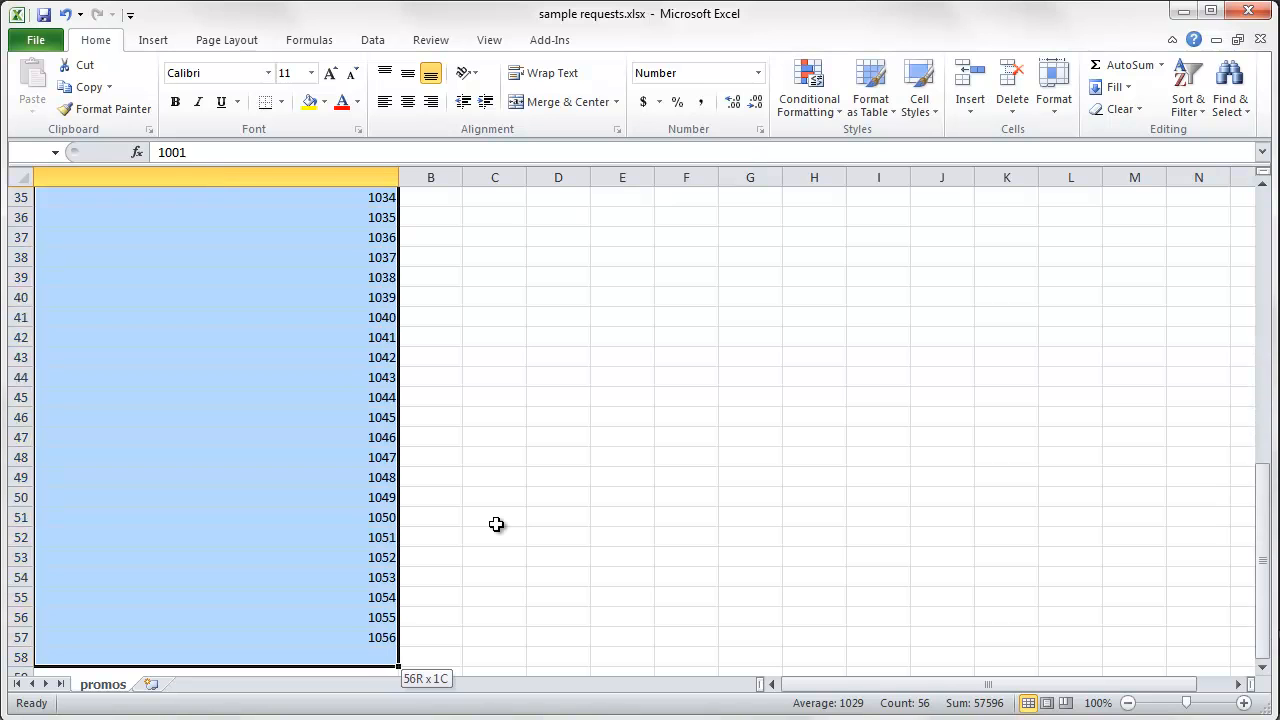
pyautogui.hotkey('ctrl', 'c')
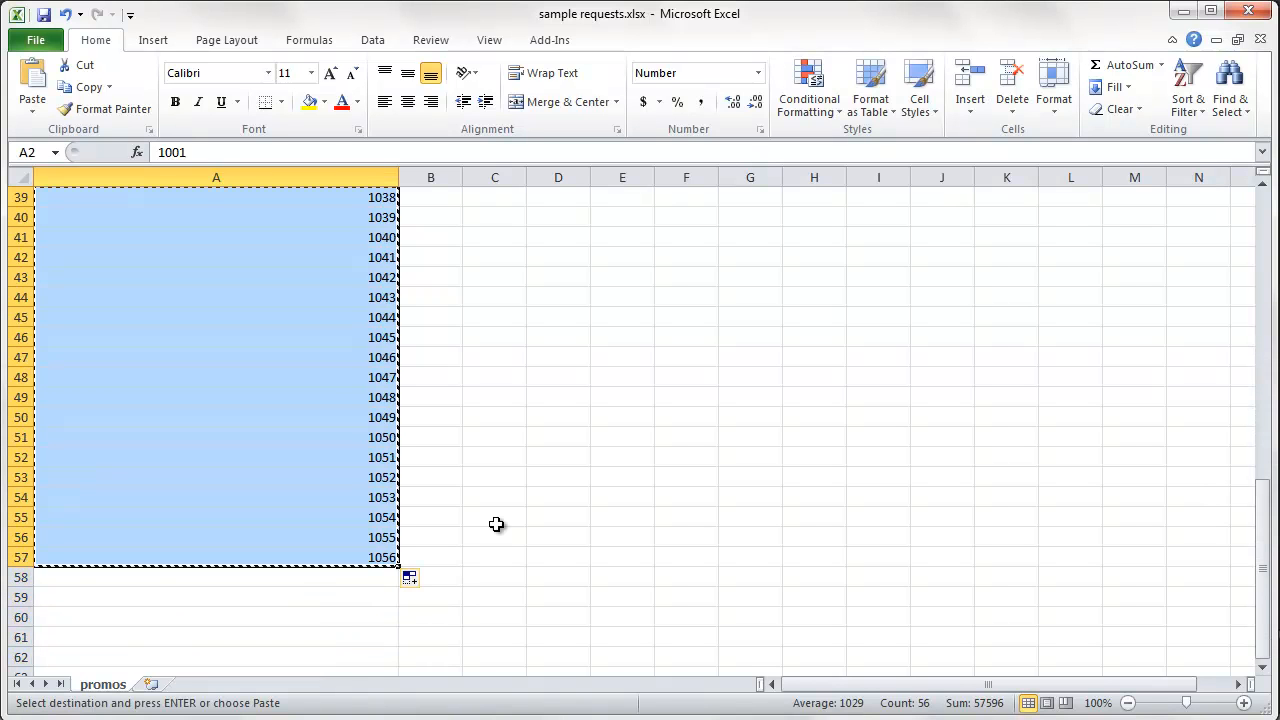
# Back in VersaFeed, edit the set promo 1 rule and replace its expanded Unique ID list with the copied IDs
pyautogui.hotkey('alt', 'Tab')
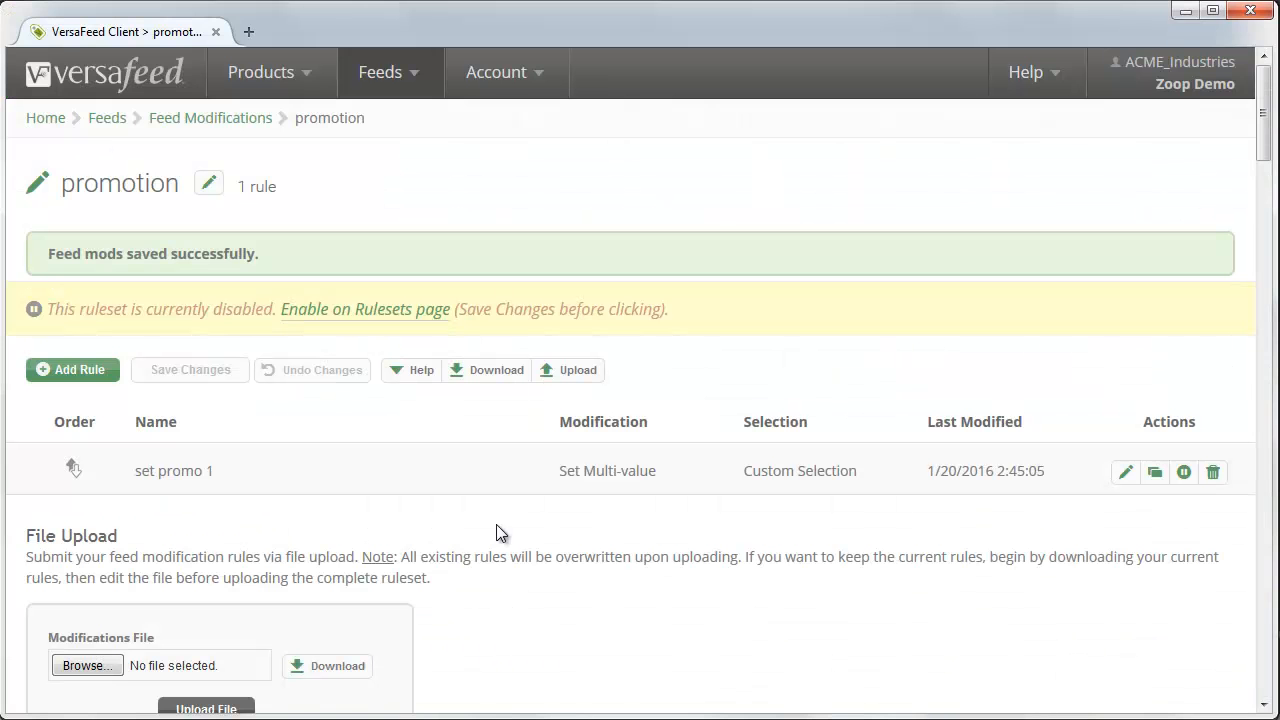
pyautogui.click(1127, 476)
pyautogui.scroll(-3, 1019, 301)
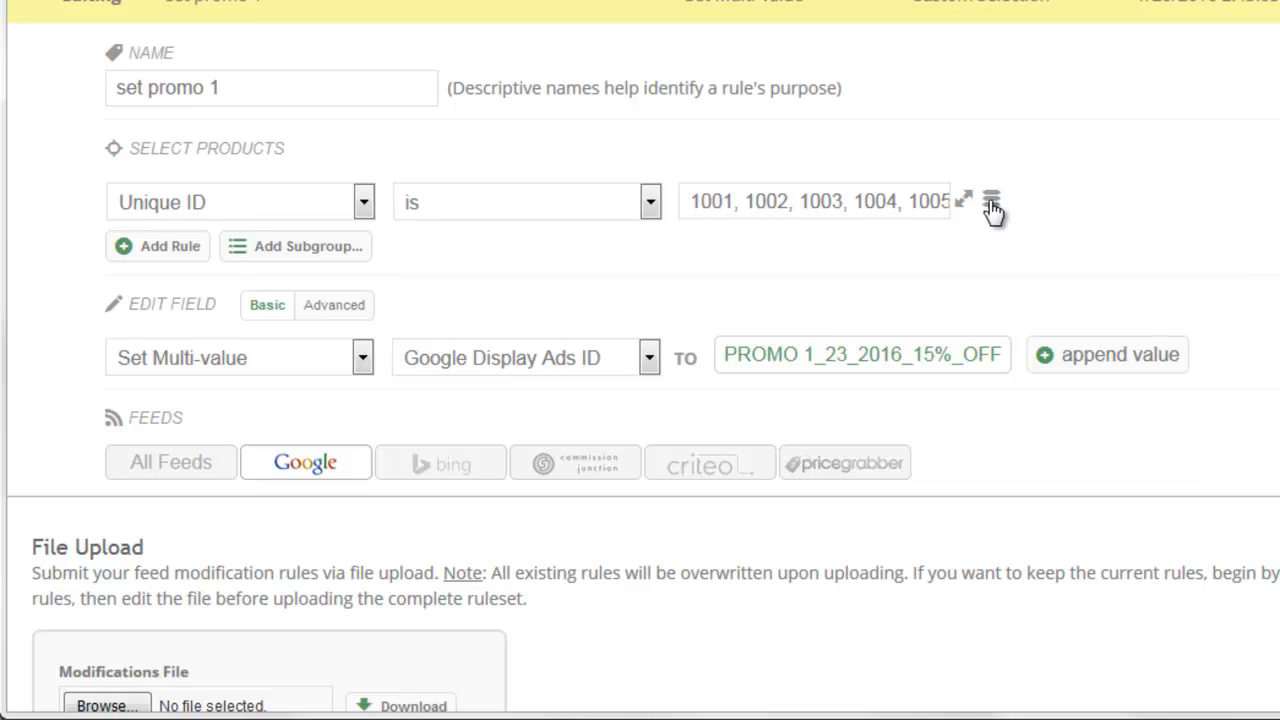
pyautogui.click(992, 207)
pyautogui.click(844, 277)
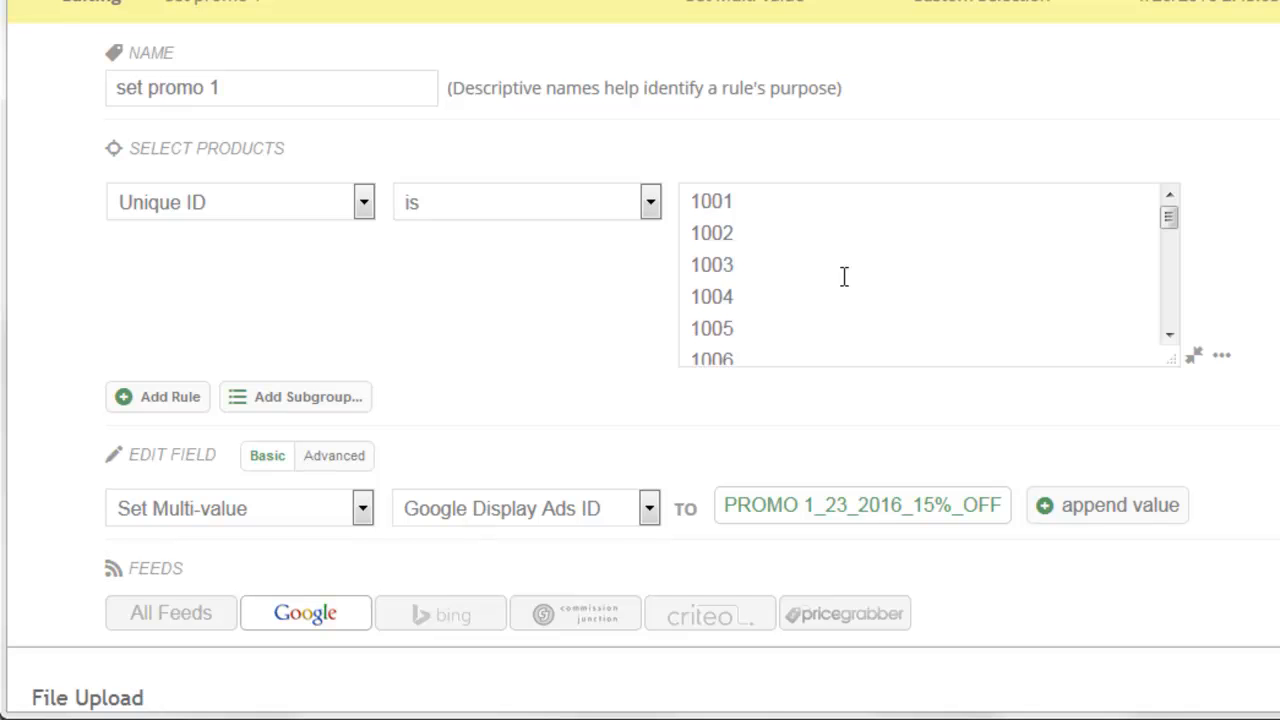
pyautogui.hotkey('ctrl', 'a')
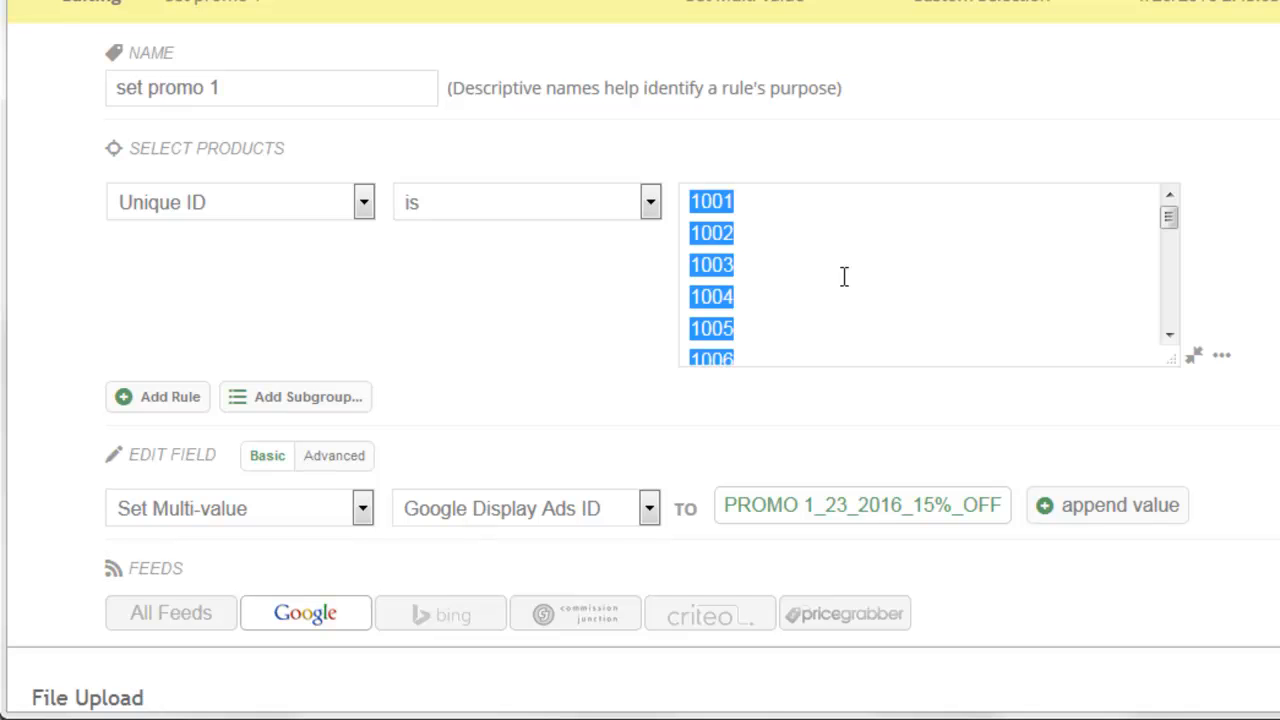
pyautogui.press('BackSpace')
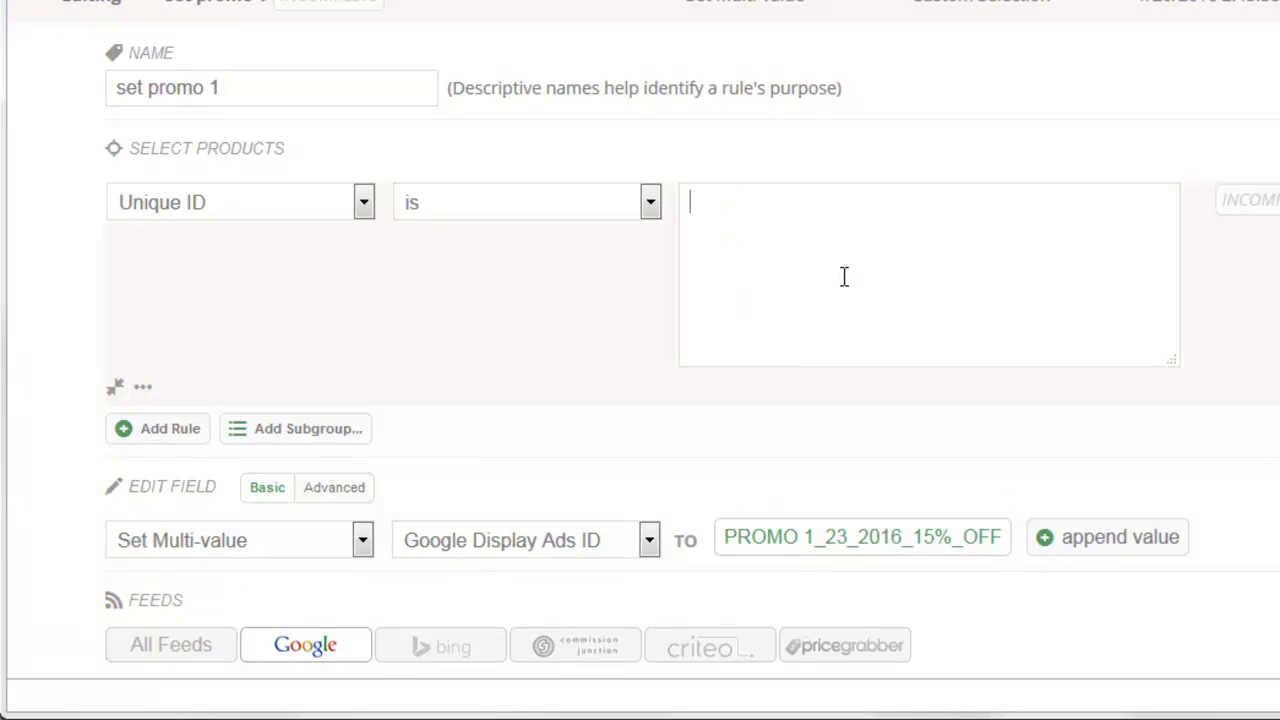
pyautogui.hotkey('ctrl', 'v')
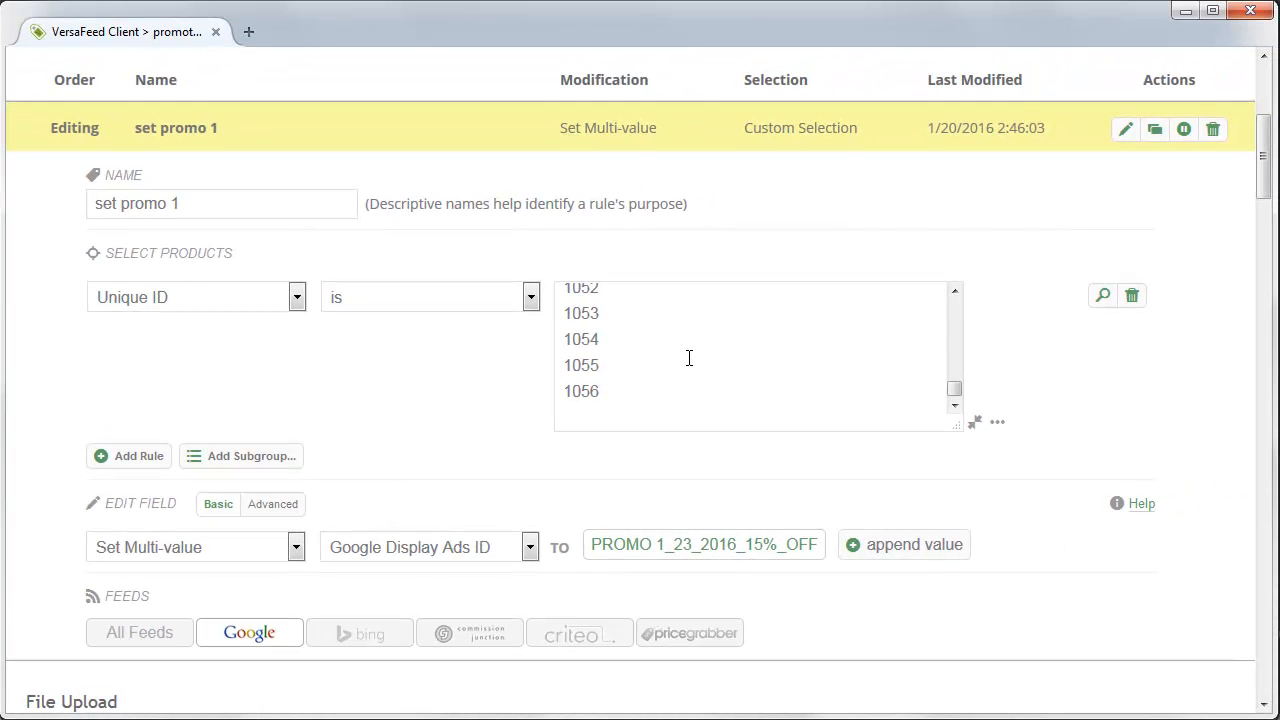
# Highlight the added IDs from 1023 downward in column A of the Excel sheet and return to the rule's ID list in VersaFeed
pyautogui.hotkey('alt', 'Tab')
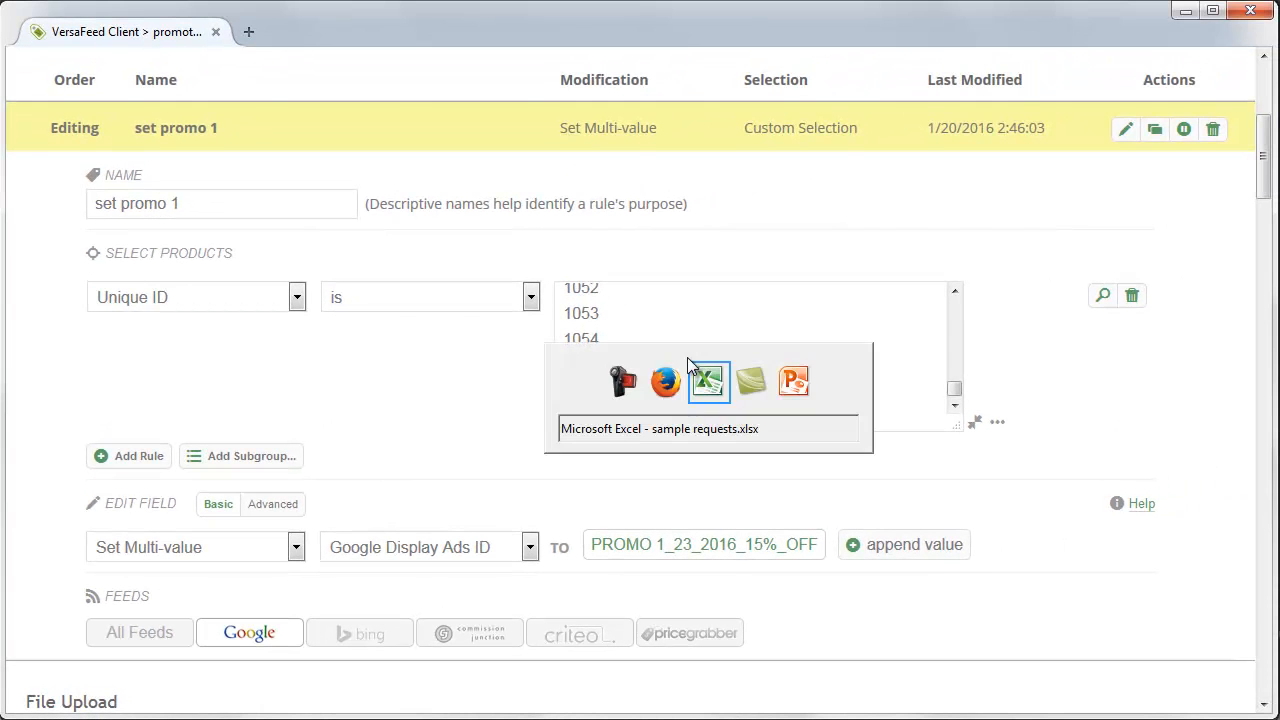
pyautogui.hotkey('ctrl', 'Home')
pyautogui.press('Down')
pyautogui.press('Down')
pyautogui.press('Down')
pyautogui.press('Down')
pyautogui.press('Down')
pyautogui.press('Down')
pyautogui.press('Down')
pyautogui.press('Down')
pyautogui.press('Down')
pyautogui.press('Down')
pyautogui.press('Down')
pyautogui.press('Down')
pyautogui.press('Down')
pyautogui.press('Down')
pyautogui.press('Down')
pyautogui.press('Down')
pyautogui.press('Down')
pyautogui.press('Down')
pyautogui.press('Down')
pyautogui.press('Down')
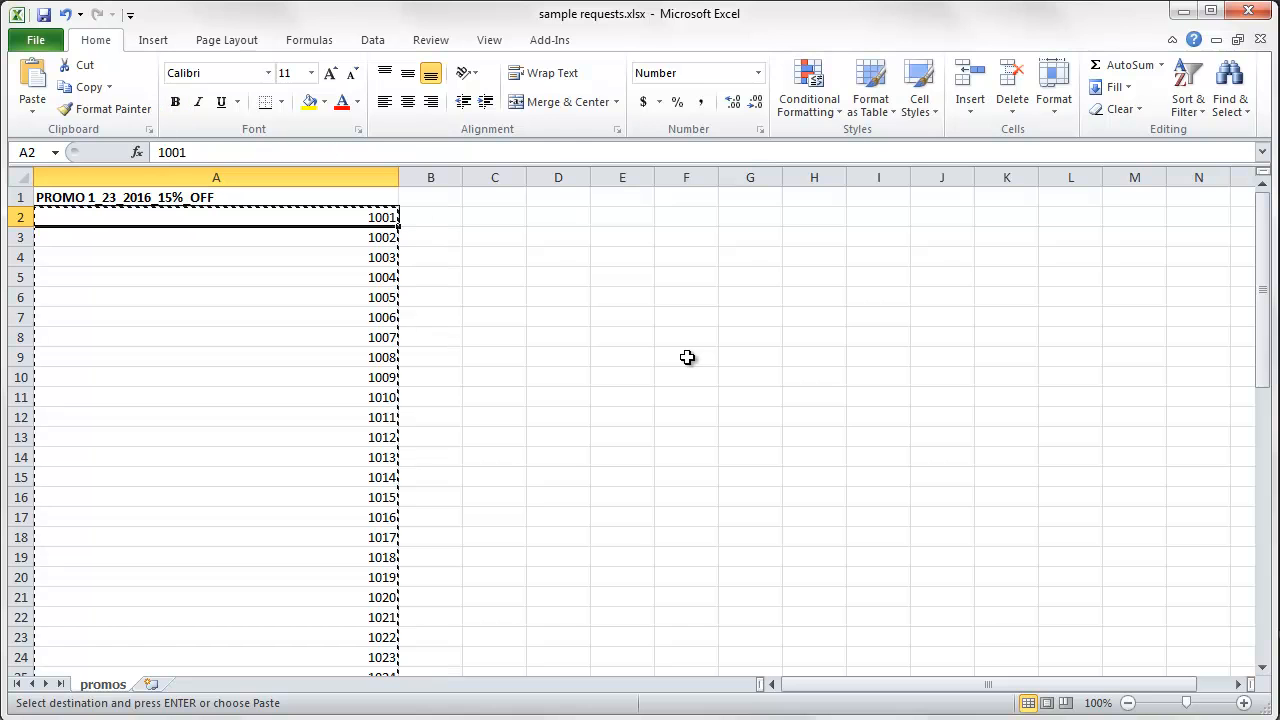
pyautogui.press('Up')
pyautogui.press('Down')
pyautogui.press('Down')
pyautogui.hotkey('shift', 'Down')
pyautogui.hotkey('shift', 'Down')
pyautogui.hotkey('shift', 'Down')
pyautogui.hotkey('shift', 'Down')
pyautogui.hotkey('shift', 'Down')
pyautogui.hotkey('shift', 'Down')
pyautogui.hotkey('shift', 'Down')
pyautogui.hotkey('shift', 'Down')
pyautogui.hotkey('shift', 'Down')
pyautogui.hotkey('shift', 'Down')
pyautogui.hotkey('shift', 'Down')
pyautogui.hotkey('shift', 'Down')
pyautogui.hotkey('shift', 'Down')
pyautogui.hotkey('shift', 'Down')
pyautogui.hotkey('shift', 'Down')
pyautogui.hotkey('shift', 'Down')
pyautogui.hotkey('shift', 'Down')
pyautogui.hotkey('shift', 'Down')
pyautogui.hotkey('shift', 'Down')
pyautogui.hotkey('shift', 'Down')
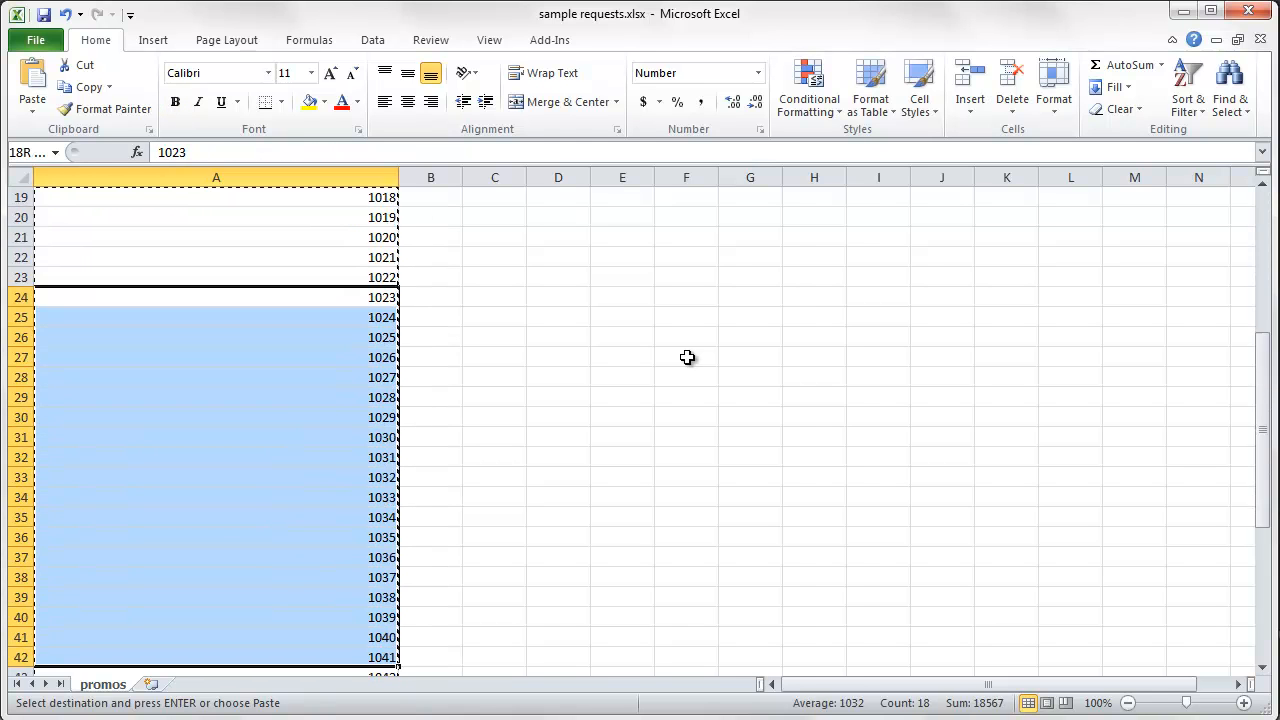
pyautogui.hotkey('shift', 'Down')
pyautogui.hotkey('shift', 'Down')
pyautogui.hotkey('shift', 'Down')
pyautogui.hotkey('shift', 'Down')
pyautogui.hotkey('shift', 'Down')
pyautogui.hotkey('shift', 'Down')
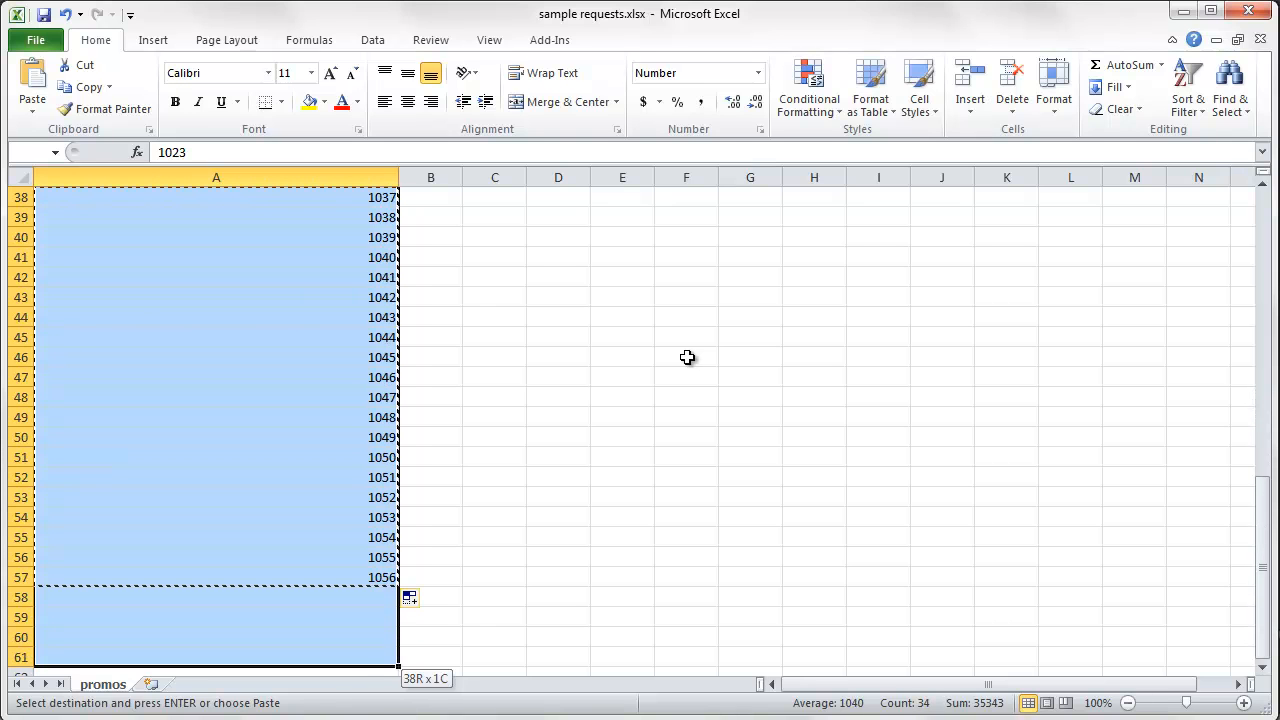
pyautogui.hotkey('alt', 'Tab')
pyautogui.hotkey('ctrl', 'v')
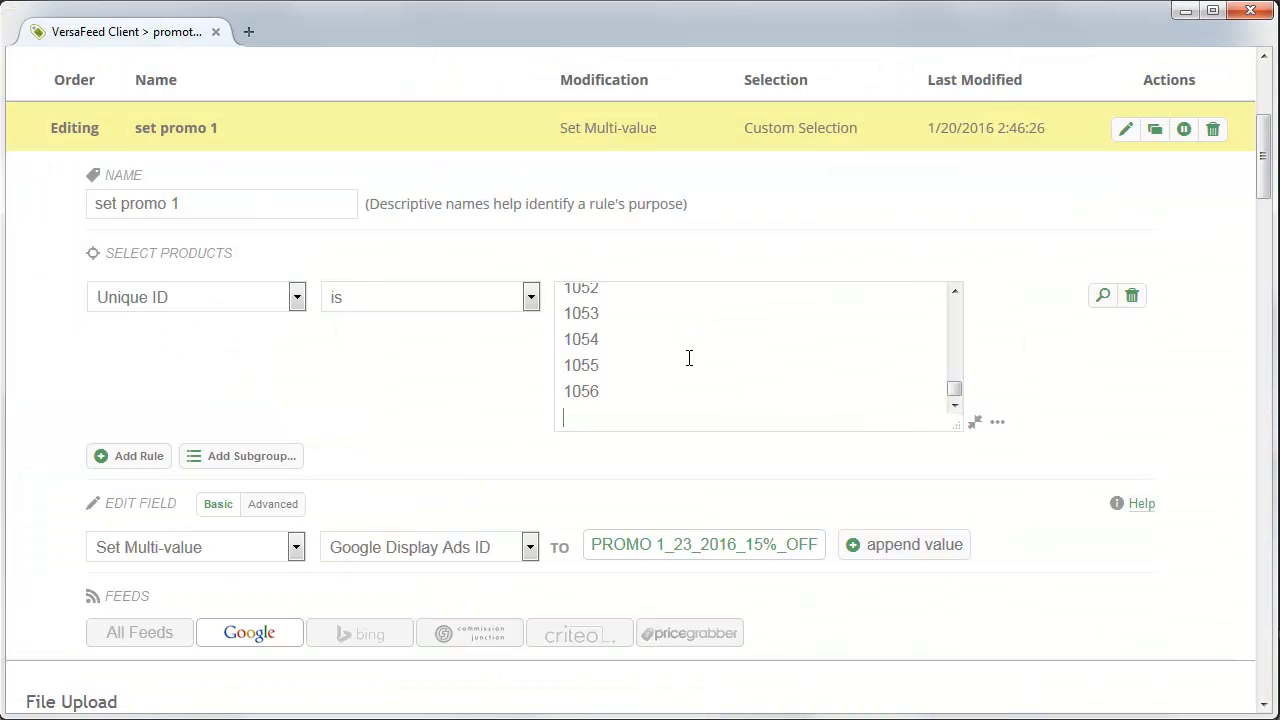
# Copy and remove IDs 1027 through 1056 from the end of the rule's Unique ID list, and paste them back in
pyautogui.hotkey('shift', 'Up')
pyautogui.hotkey('shift', 'Up')
pyautogui.hotkey('shift', 'Up')
pyautogui.hotkey('shift', 'Up')
pyautogui.hotkey('shift', 'Up')
pyautogui.hotkey('shift', 'Up')
pyautogui.hotkey('shift', 'Up')
pyautogui.hotkey('shift', 'Up')
pyautogui.hotkey('shift', 'Up')
pyautogui.hotkey('shift', 'Up')
pyautogui.hotkey('shift', 'Up')
pyautogui.hotkey('shift', 'Up')
pyautogui.hotkey('shift', 'Up')
pyautogui.hotkey('shift', 'Up')
pyautogui.hotkey('shift', 'Up')
pyautogui.hotkey('shift', 'Up')
pyautogui.hotkey('shift', 'Up')
pyautogui.hotkey('shift', 'Up')
pyautogui.hotkey('shift', 'Up')
pyautogui.hotkey('shift', 'Up')
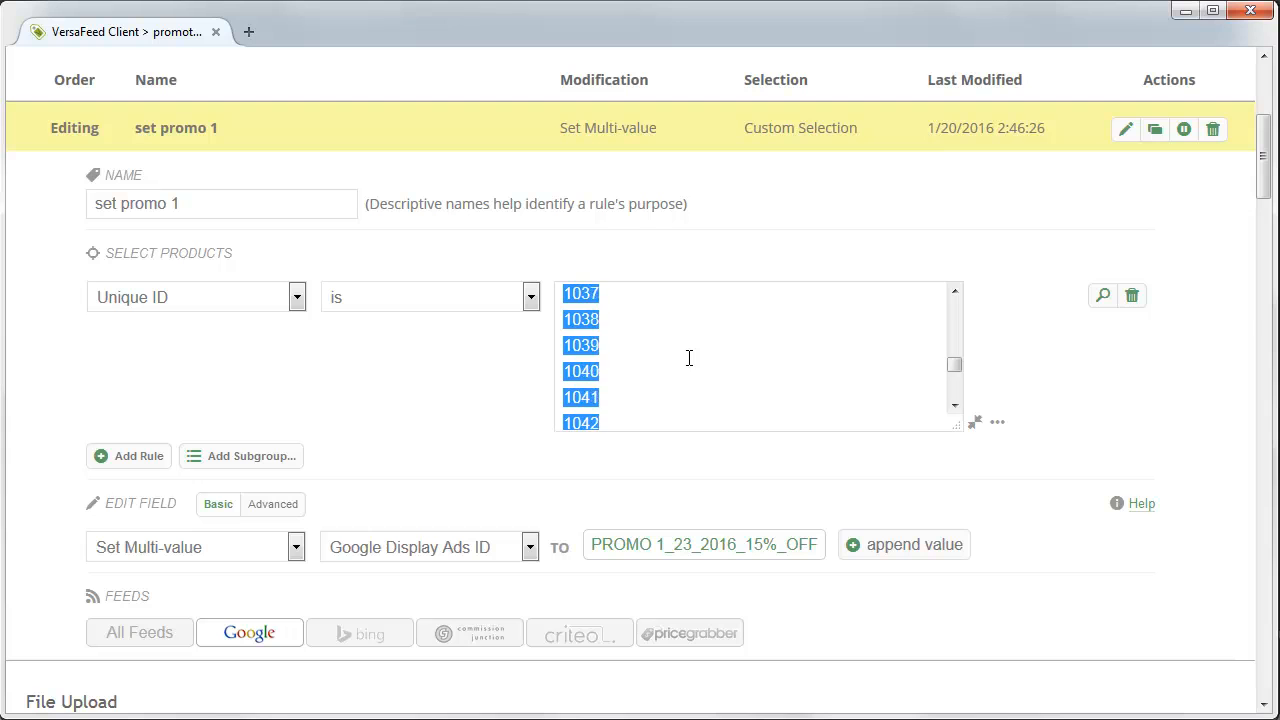
pyautogui.hotkey('shift', 'Up')
pyautogui.hotkey('shift', 'Up')
pyautogui.hotkey('shift', 'Up')
pyautogui.hotkey('shift', 'Up')
pyautogui.hotkey('shift', 'Up')
pyautogui.hotkey('shift', 'Up')
pyautogui.hotkey('shift', 'Up')
pyautogui.hotkey('shift', 'Up')
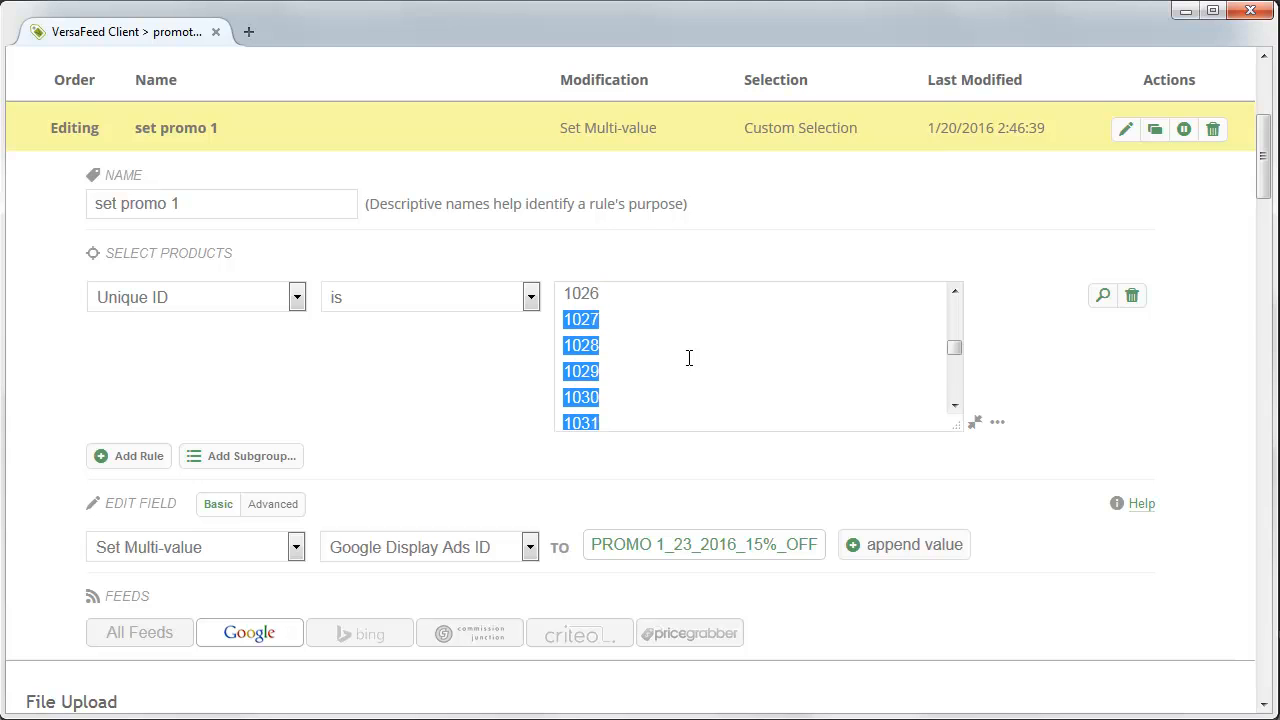
pyautogui.hotkey('shift', 'Down')
pyautogui.hotkey('ctrl', 'c')
pyautogui.press('BackSpace')
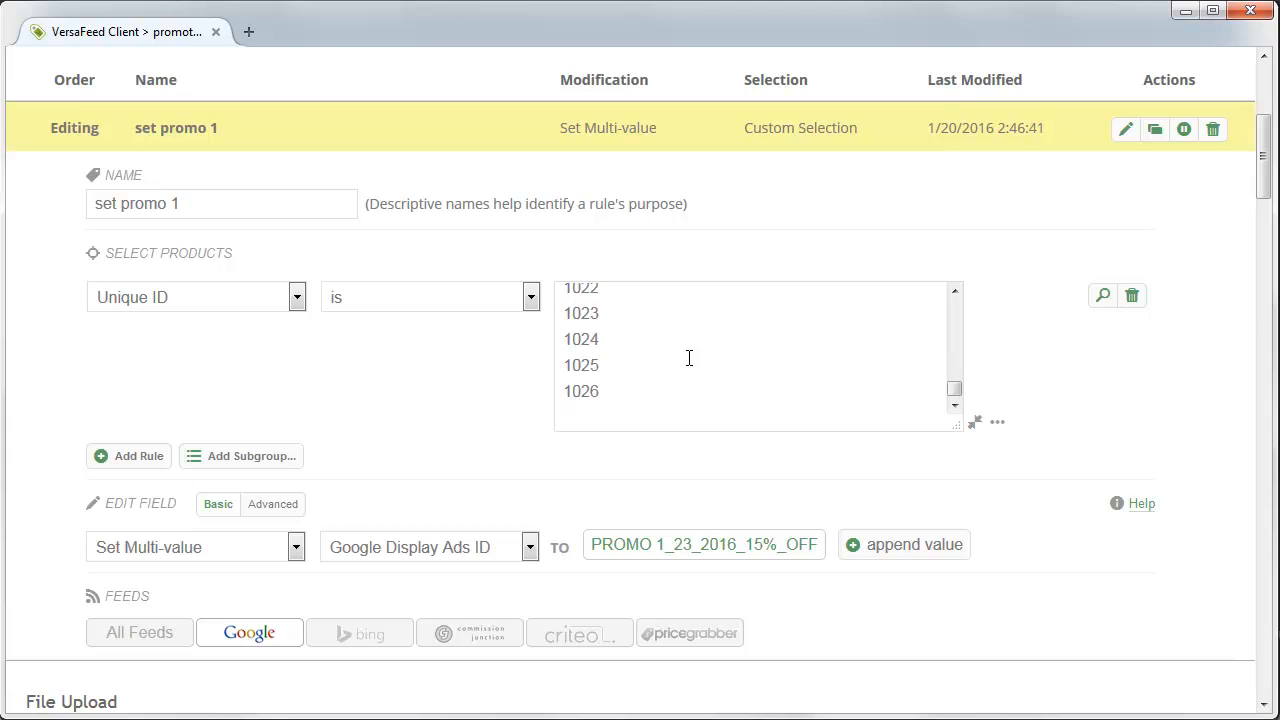
pyautogui.hotkey('ctrl', 'v')
pyautogui.hotkey('ctrl', 'a')
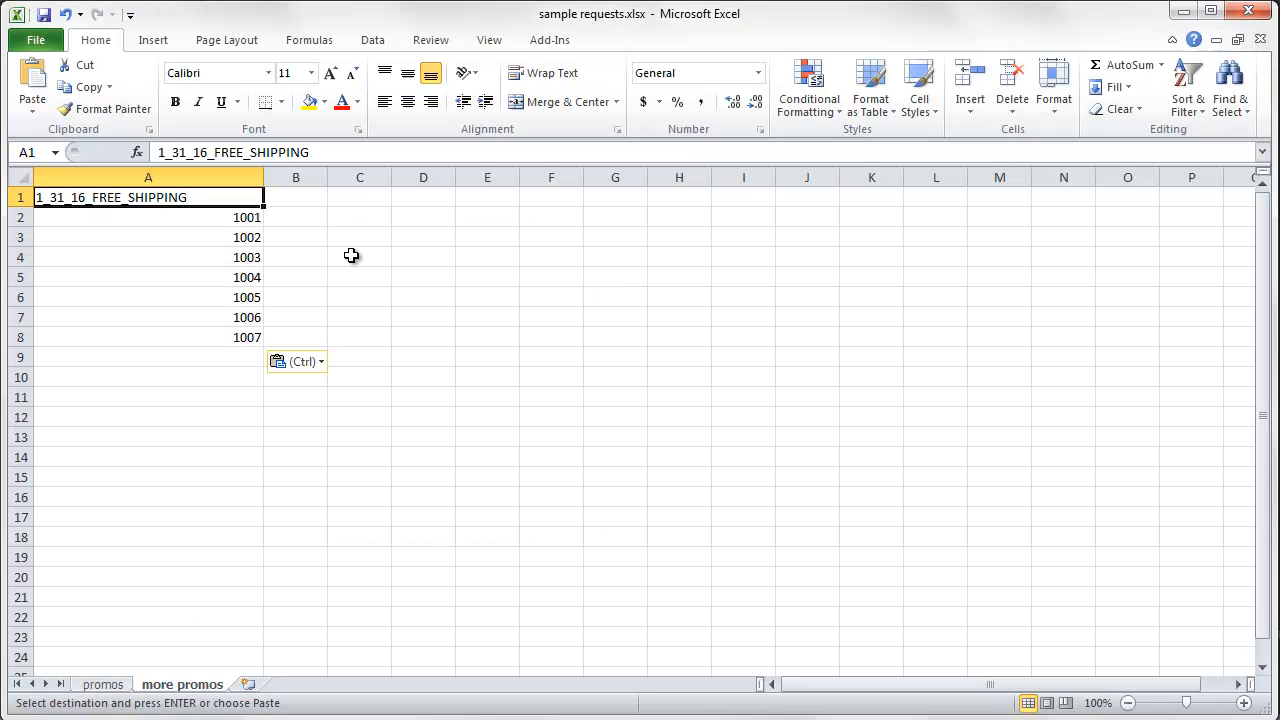
# Copy IDs 1001 through 1007 from cells A2 to A8 of the more promos sheet
pyautogui.press('Escape')
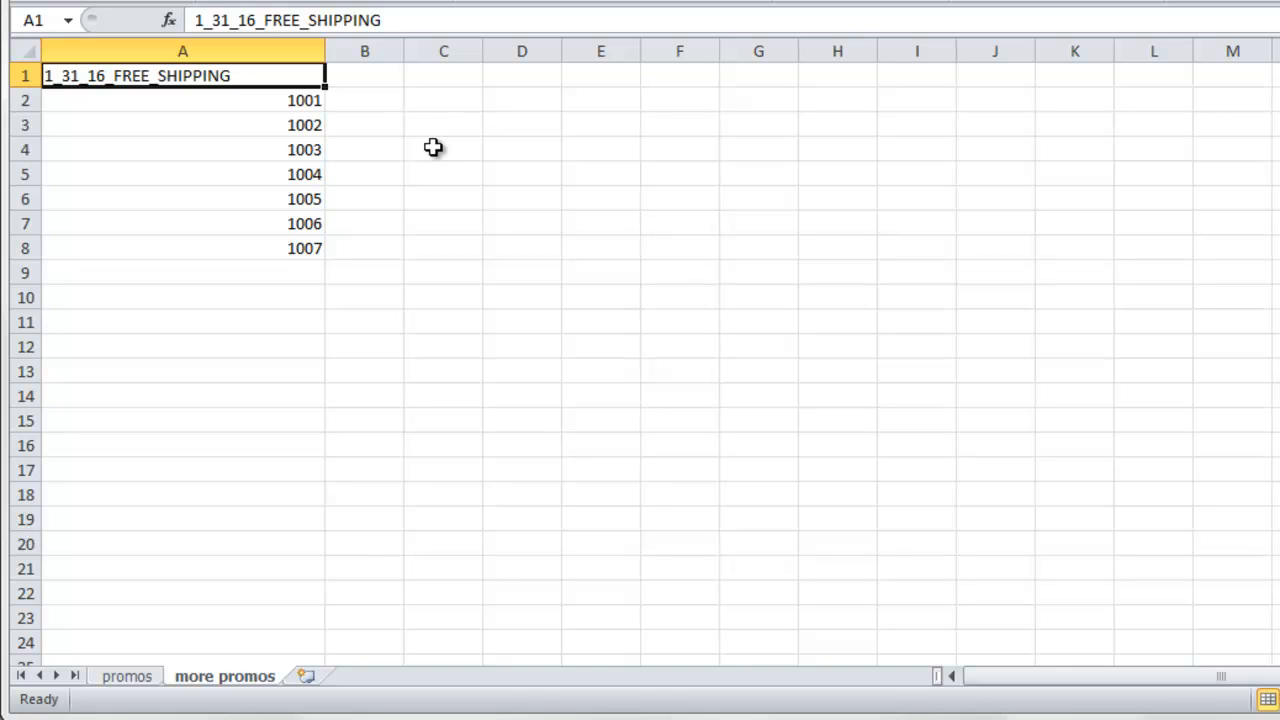
pyautogui.press('Down')
pyautogui.hotkey('shift', 'Down')
pyautogui.hotkey('shift', 'Down')
pyautogui.hotkey('shift', 'Down')
pyautogui.hotkey('shift', 'Down')
pyautogui.hotkey('shift', 'Down')
pyautogui.hotkey('shift', 'Down')
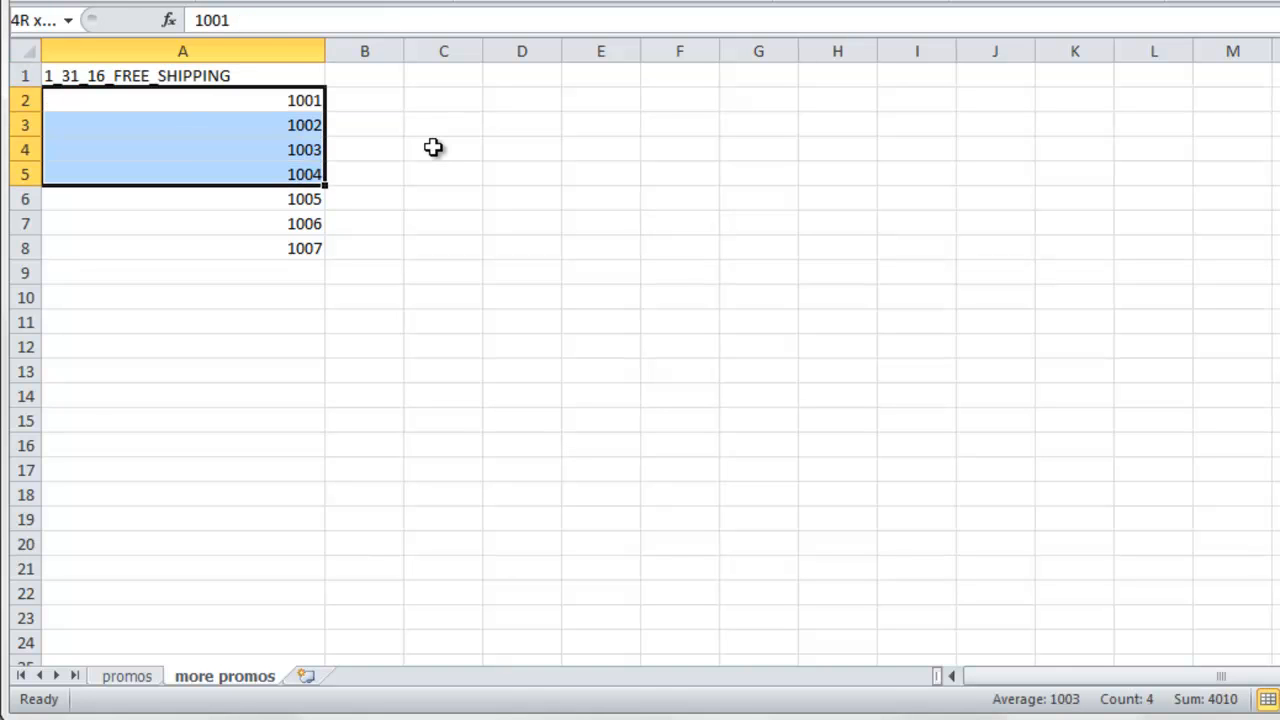
pyautogui.hotkey('ctrl', 'c')
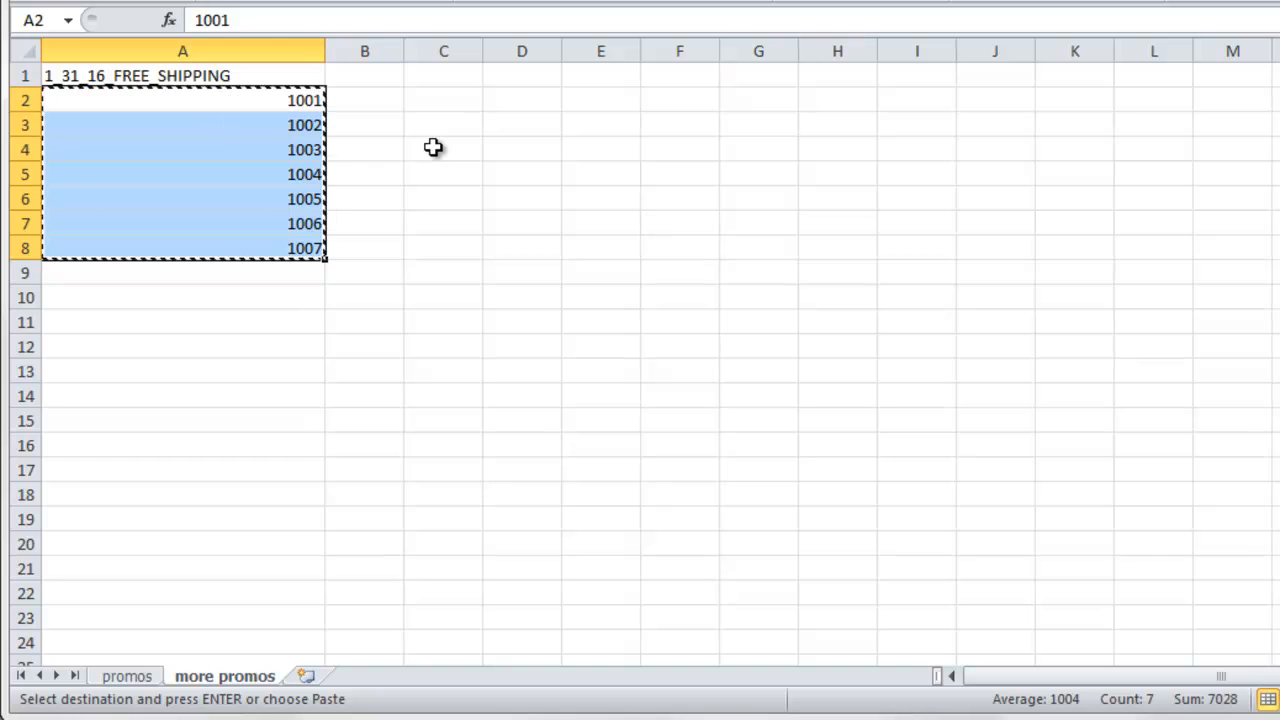
# Switch to VersaFeed and add a new rule named "set promo 2" to the promotion ruleset
pyautogui.hotkey('alt', 'Tab')
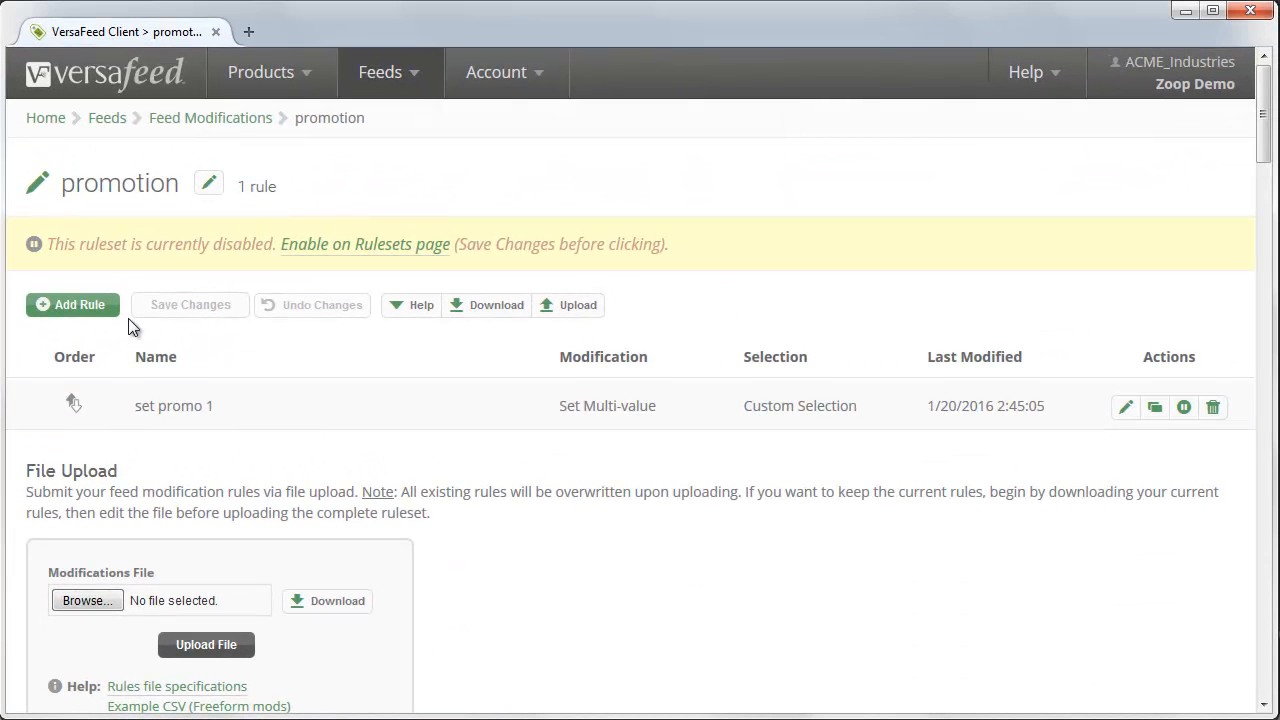
pyautogui.click(60, 306)
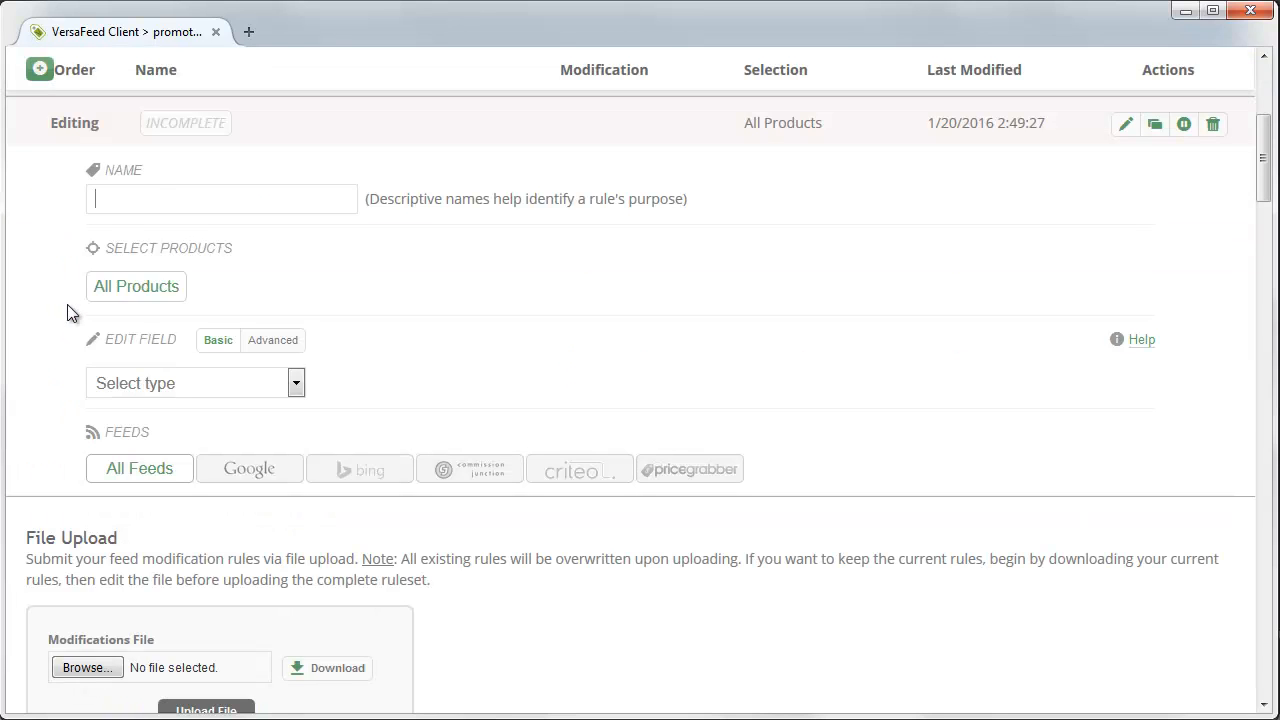
pyautogui.write('set promo 2')
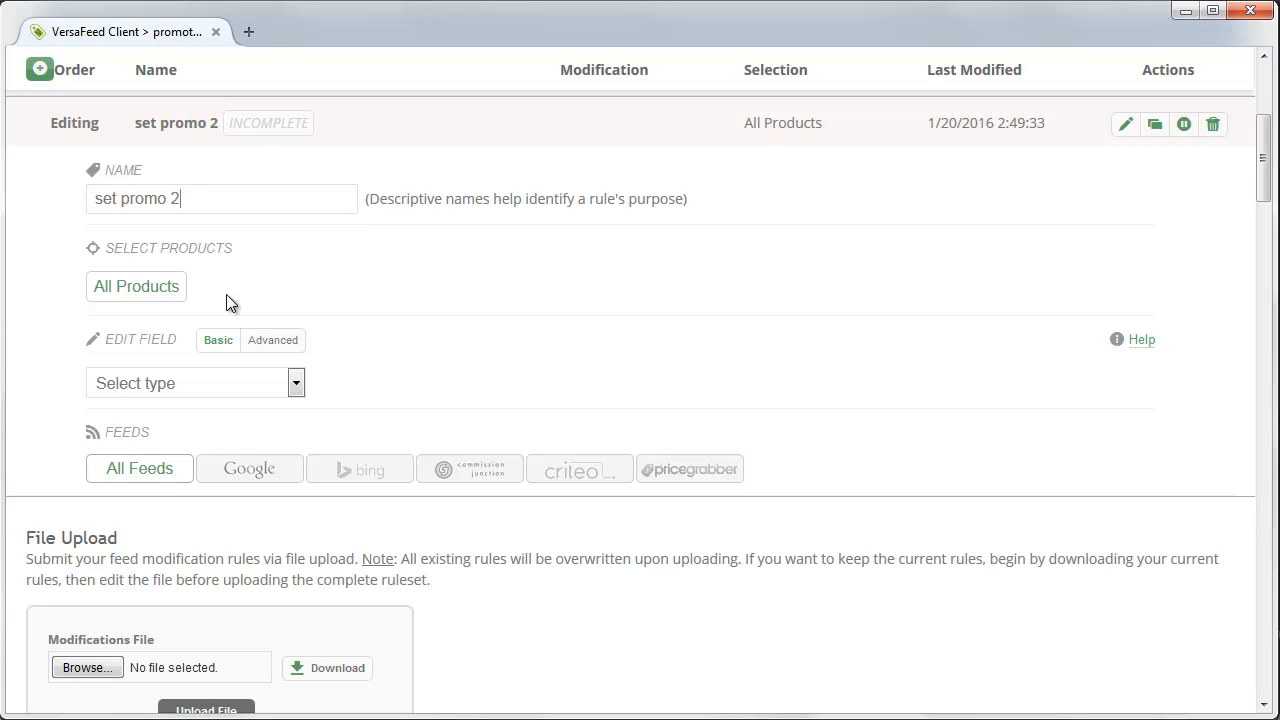
# Limit the rule's product selection to Unique ID is, using an expanded list with the copied IDs 1001 through 1007
pyautogui.click(124, 287)
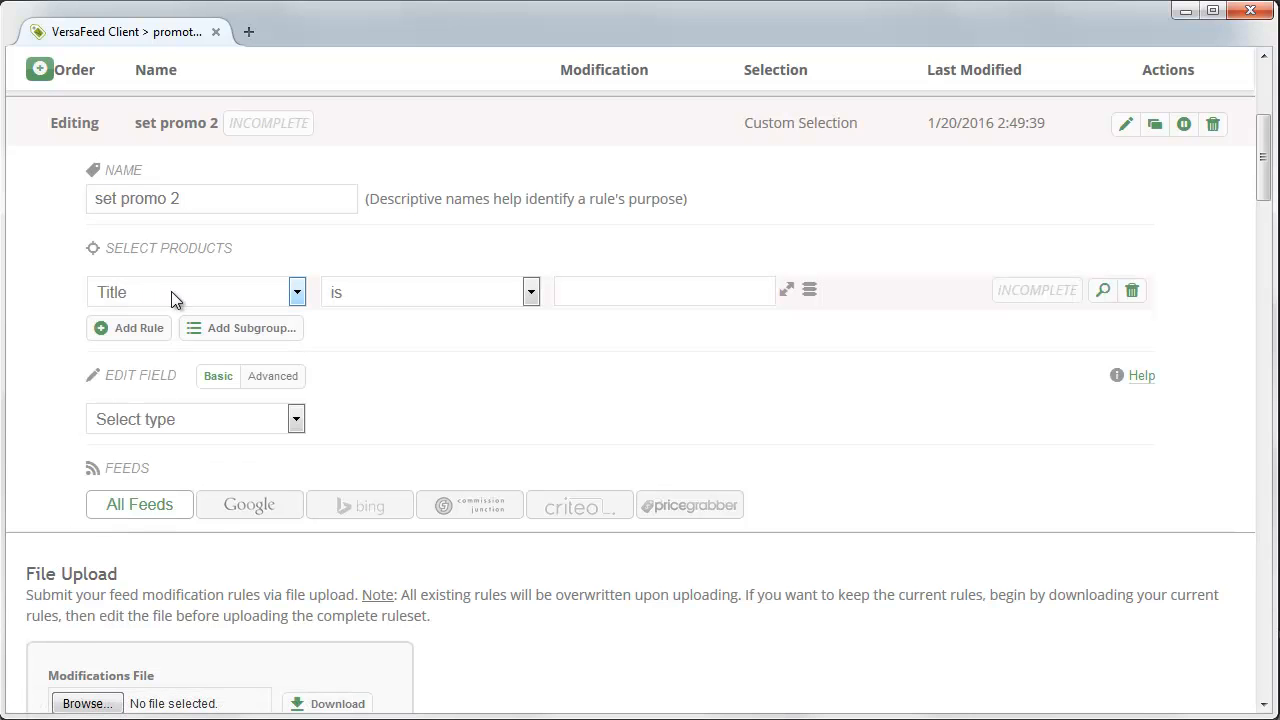
pyautogui.click(171, 291)
pyautogui.click(150, 340)
pyautogui.click(811, 292)
pyautogui.hotkey('ctrl', 'v')
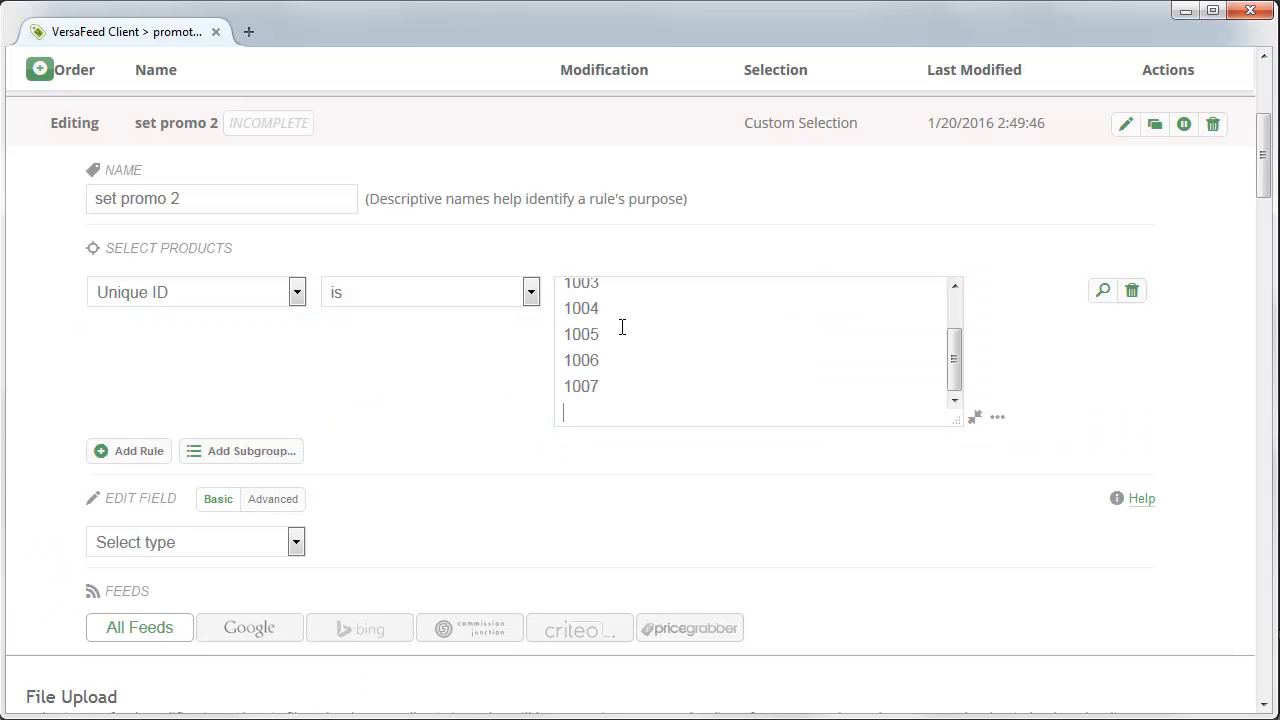
# Choose Set Multi-value as the rule's edit type and Google Promotion ID as the field
pyautogui.click(168, 542)
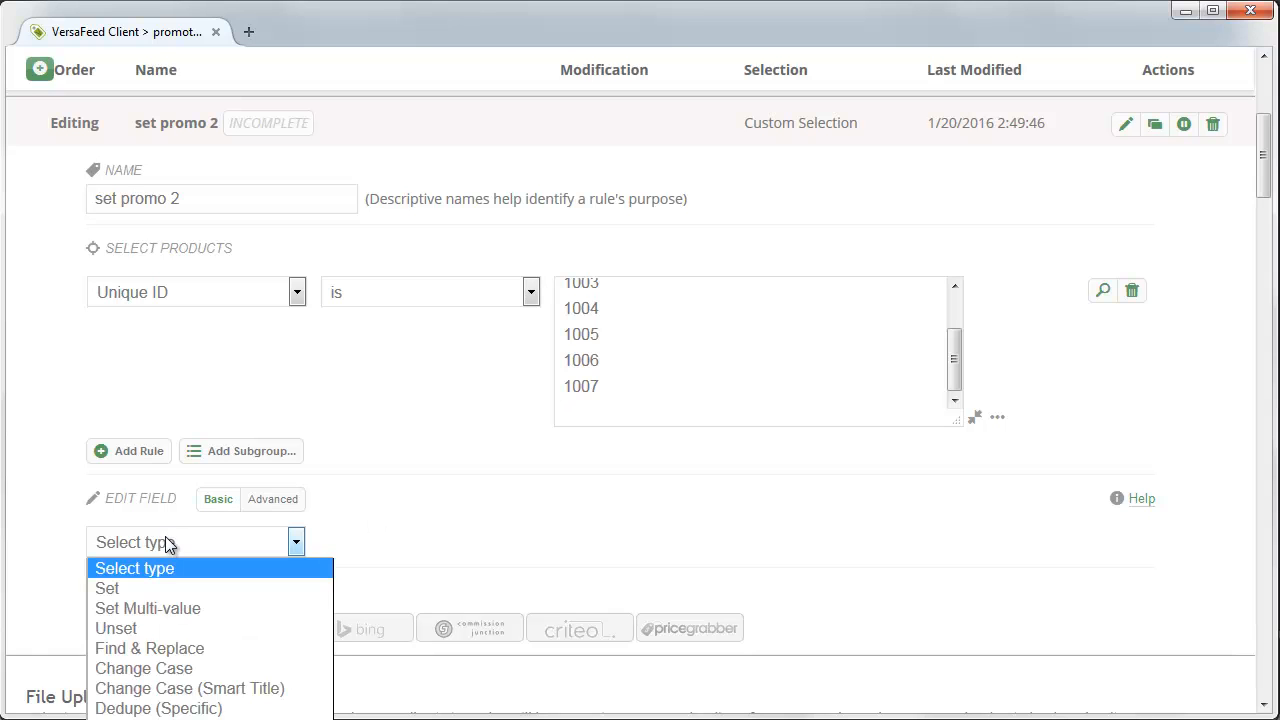
pyautogui.click(160, 609)
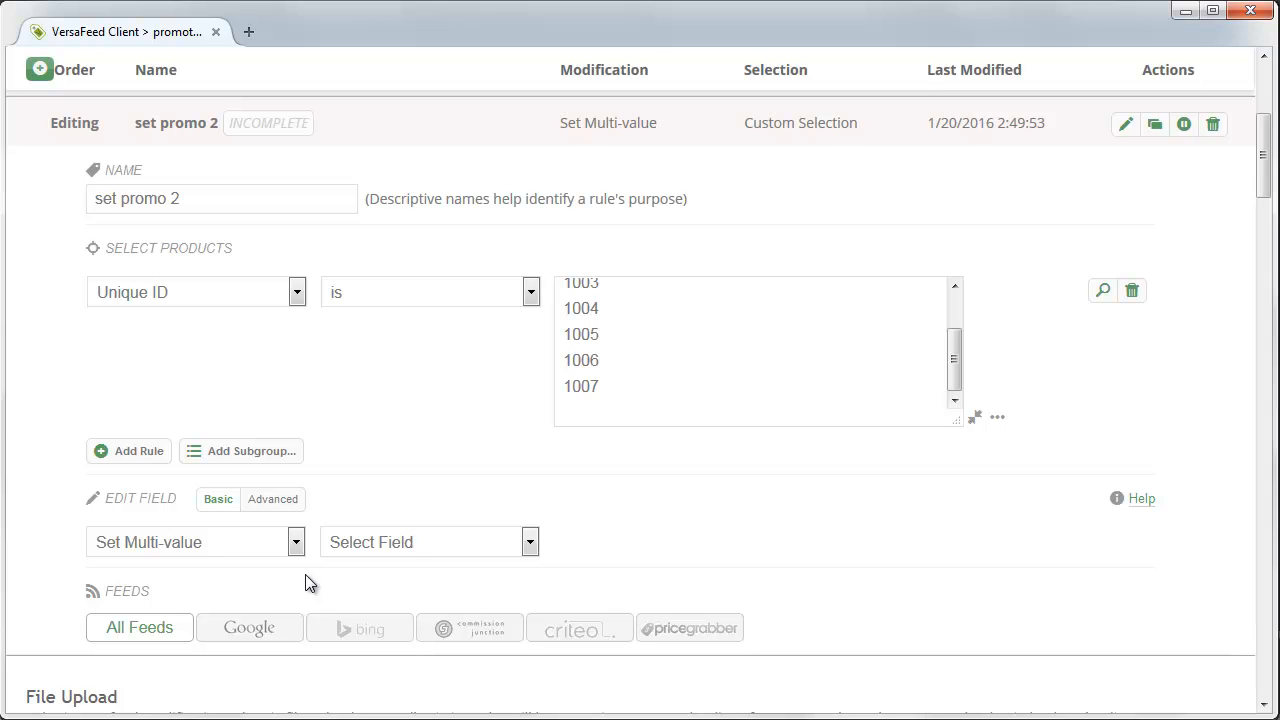
pyautogui.click(414, 545)
pyautogui.scroll(-6, 521, 326)
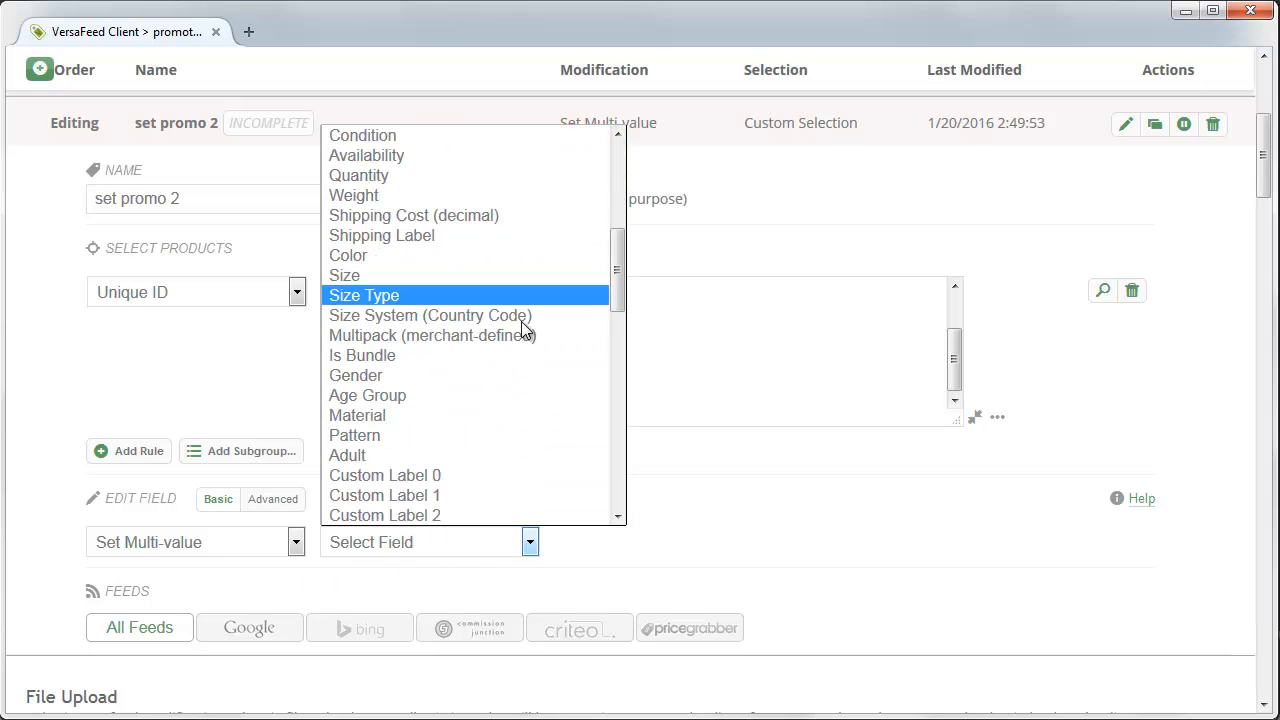
pyautogui.scroll(-4, 521, 326)
pyautogui.click(505, 345)
# Give the promotion field the constant value 1_31_16_FREE_SHIPPING and apply the rule to the Google feed only
pyautogui.click(604, 541)
pyautogui.click(624, 574)
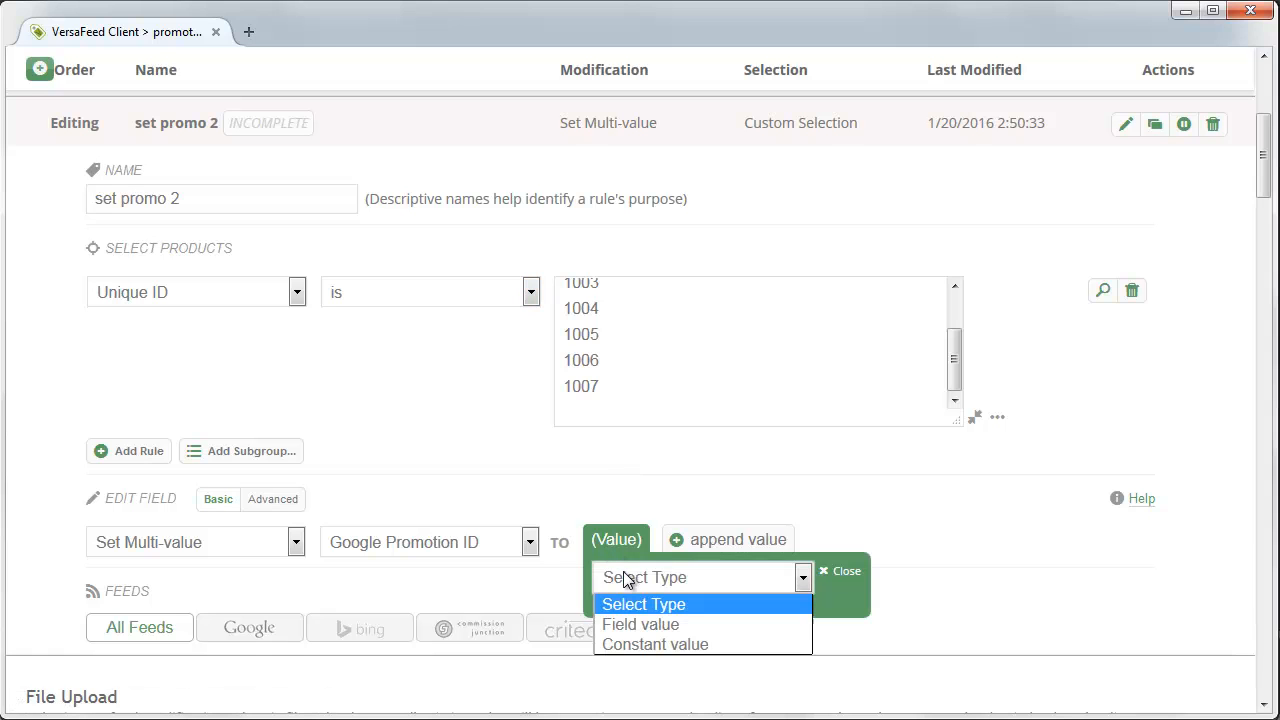
pyautogui.click(647, 644)
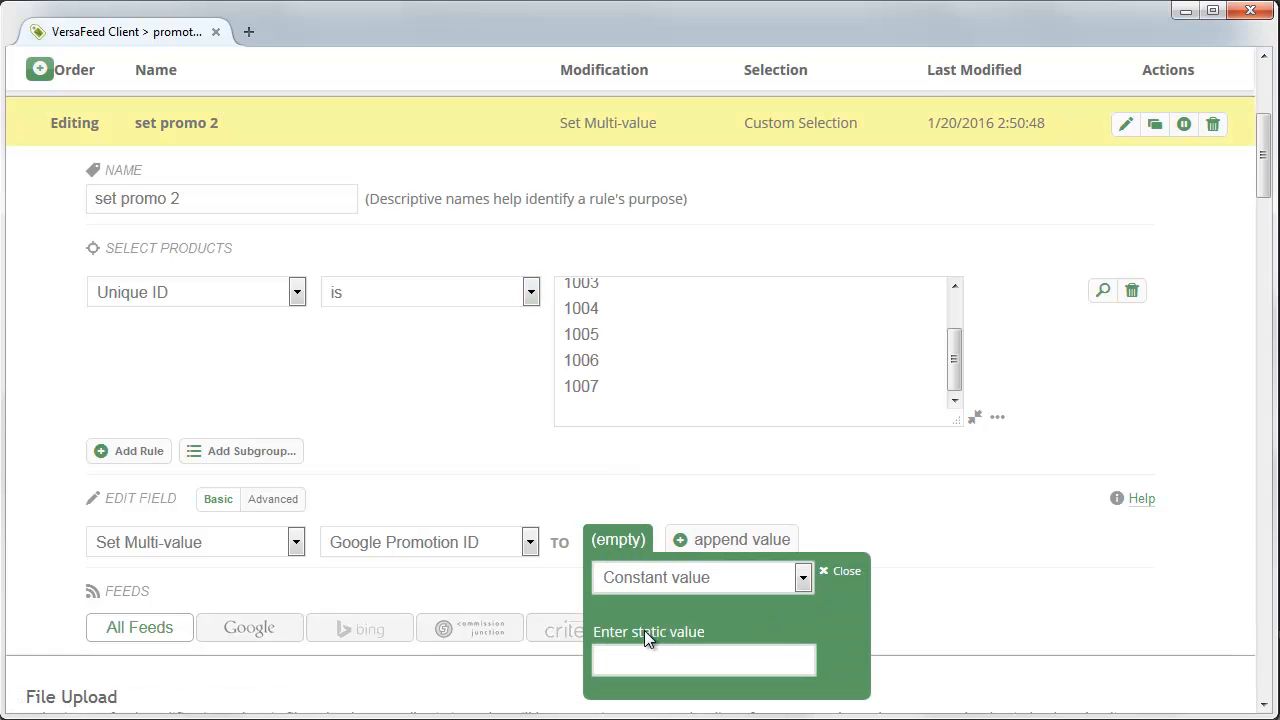
pyautogui.hotkey('ctrl', 'v')
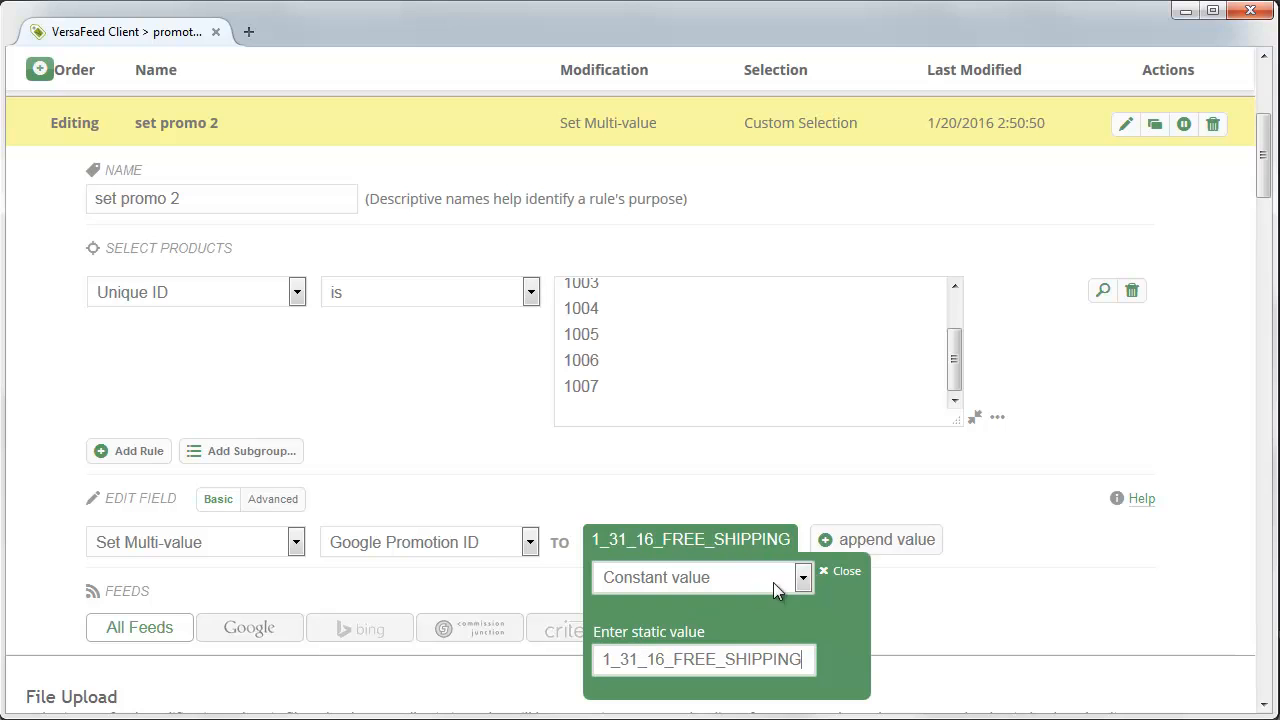
pyautogui.click(830, 571)
pyautogui.click(236, 633)
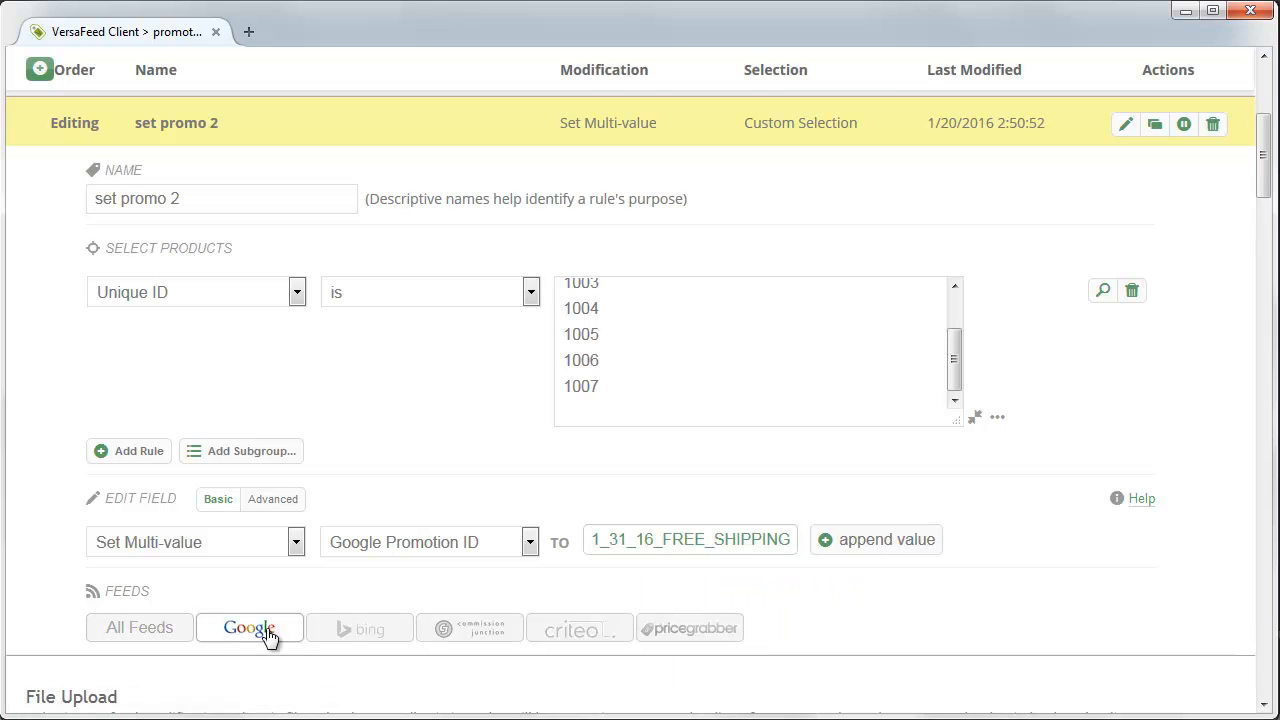
# Look up how many products match the set promo 2 selection, and save the ruleset changes
pyautogui.scroll(2, 1067, 572)
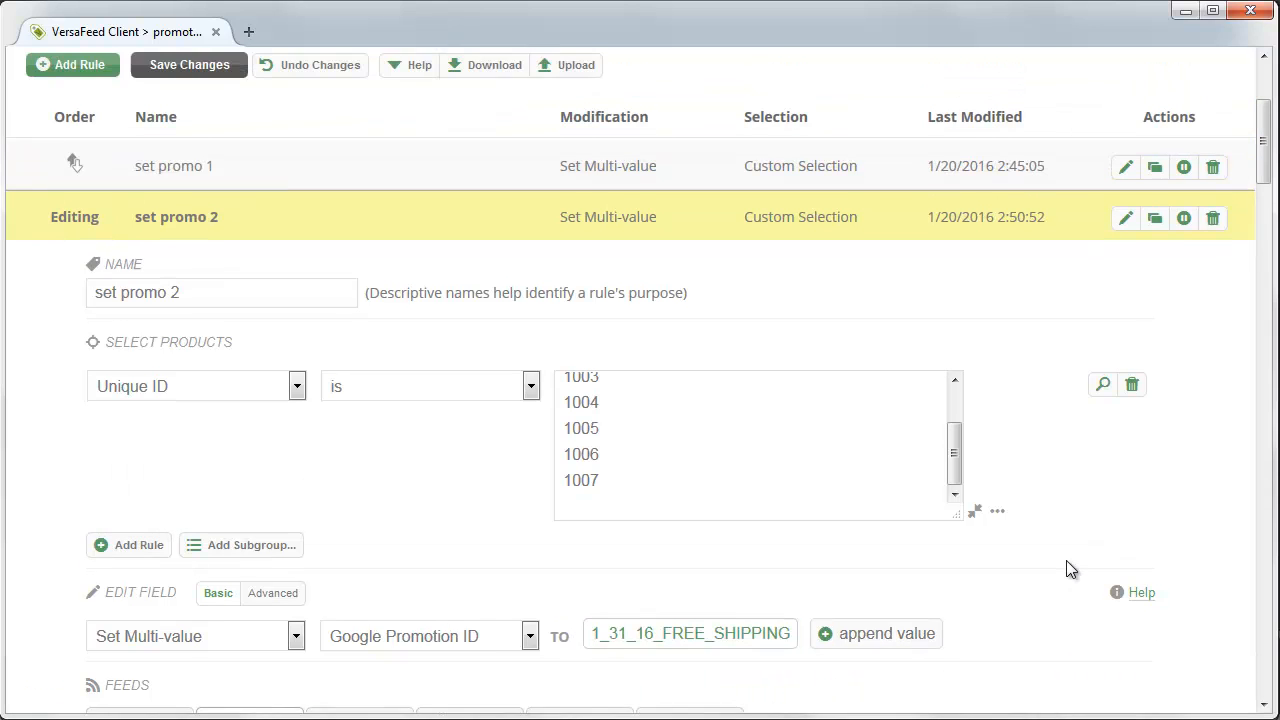
pyautogui.click(1102, 404)
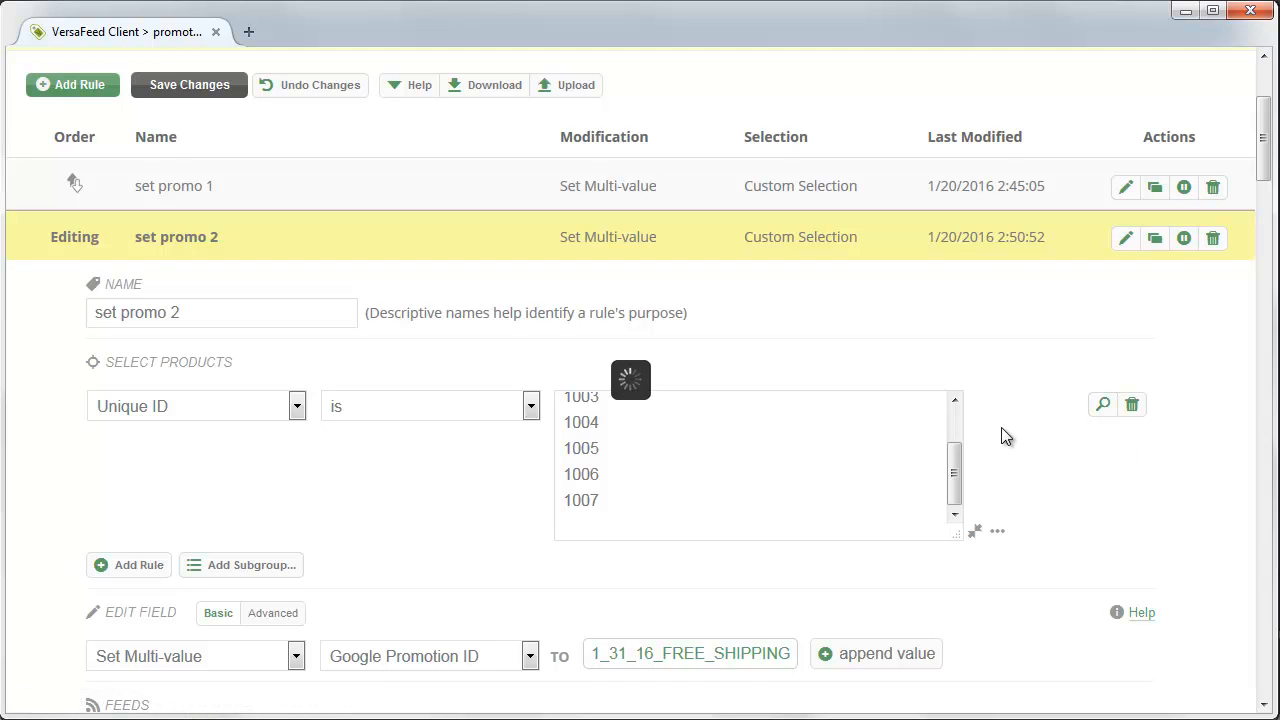
pyautogui.doubleClick(1080, 404)
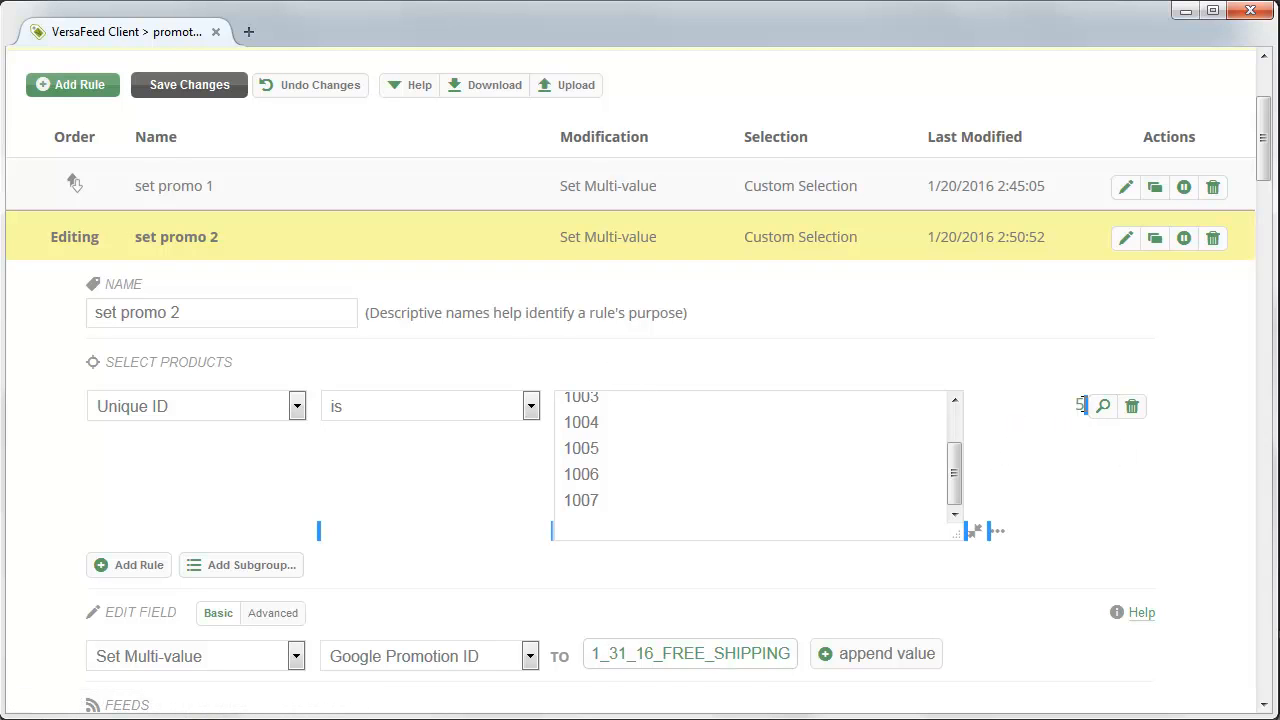
pyautogui.click(1037, 383)
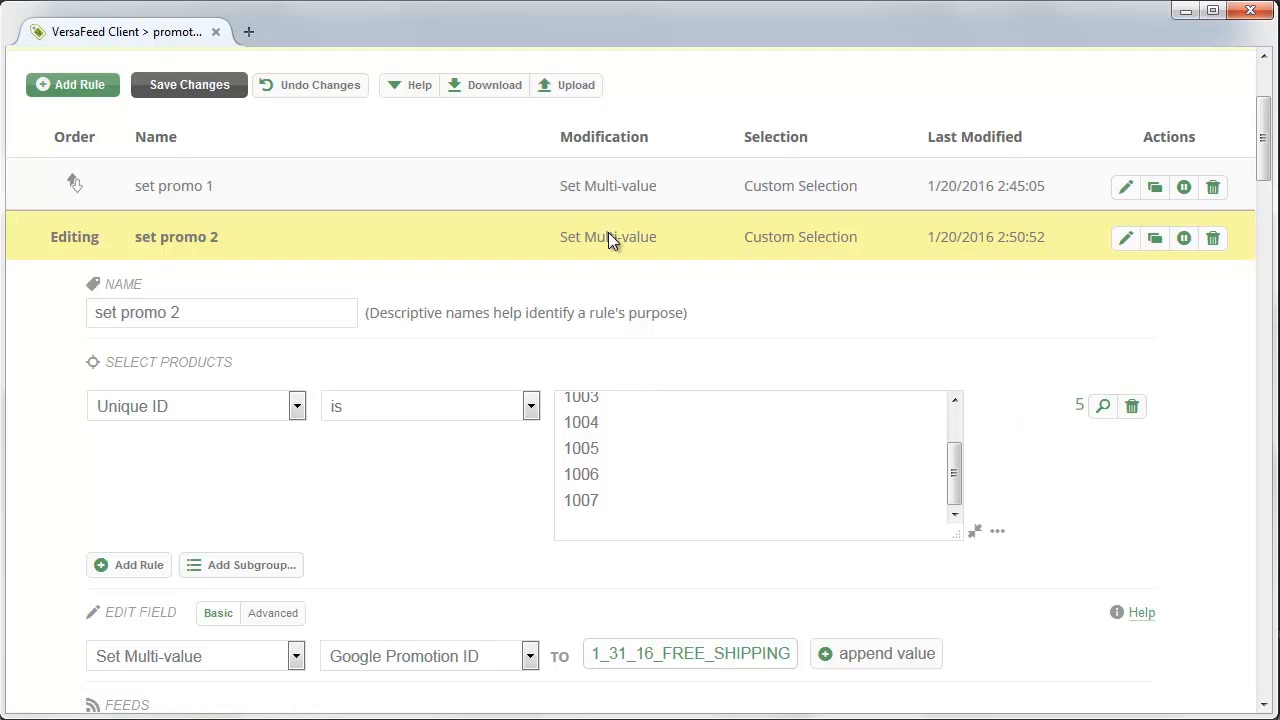
pyautogui.click(191, 88)
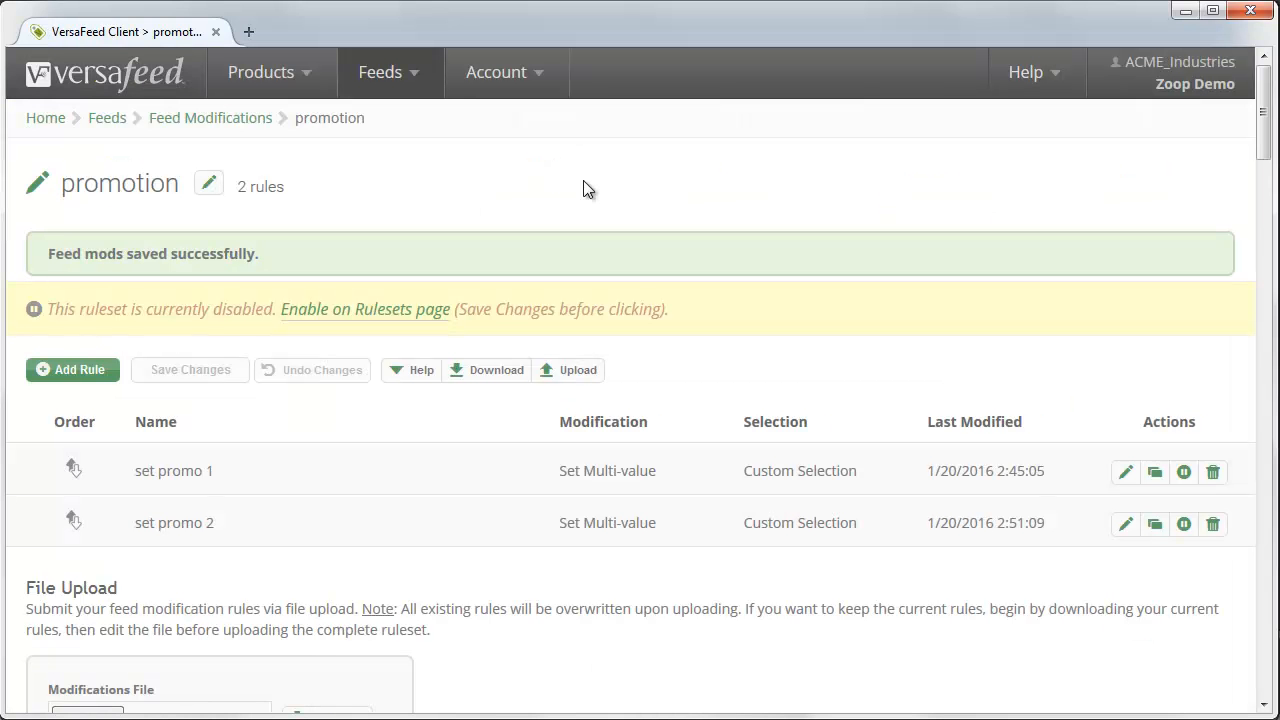
# Return to the Feed Modifications overview and enable the promotion ruleset
pyautogui.click(212, 118)
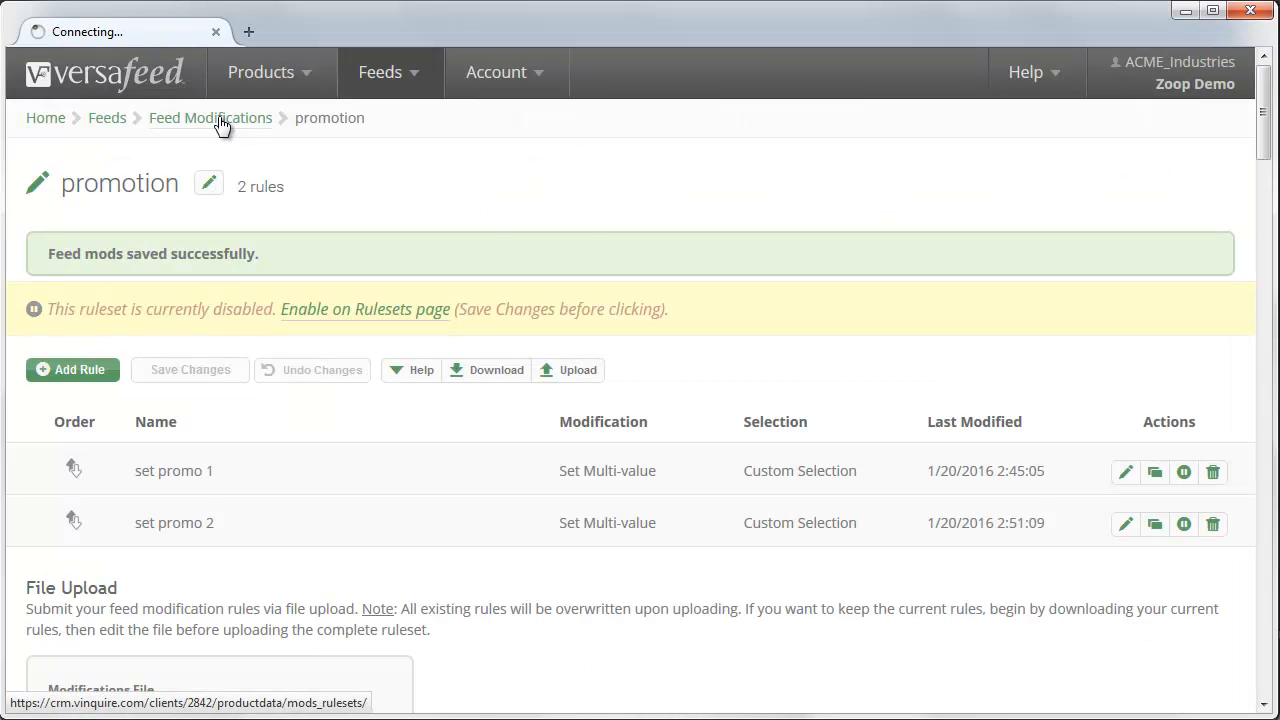
pyautogui.scroll(-5, 924, 345)
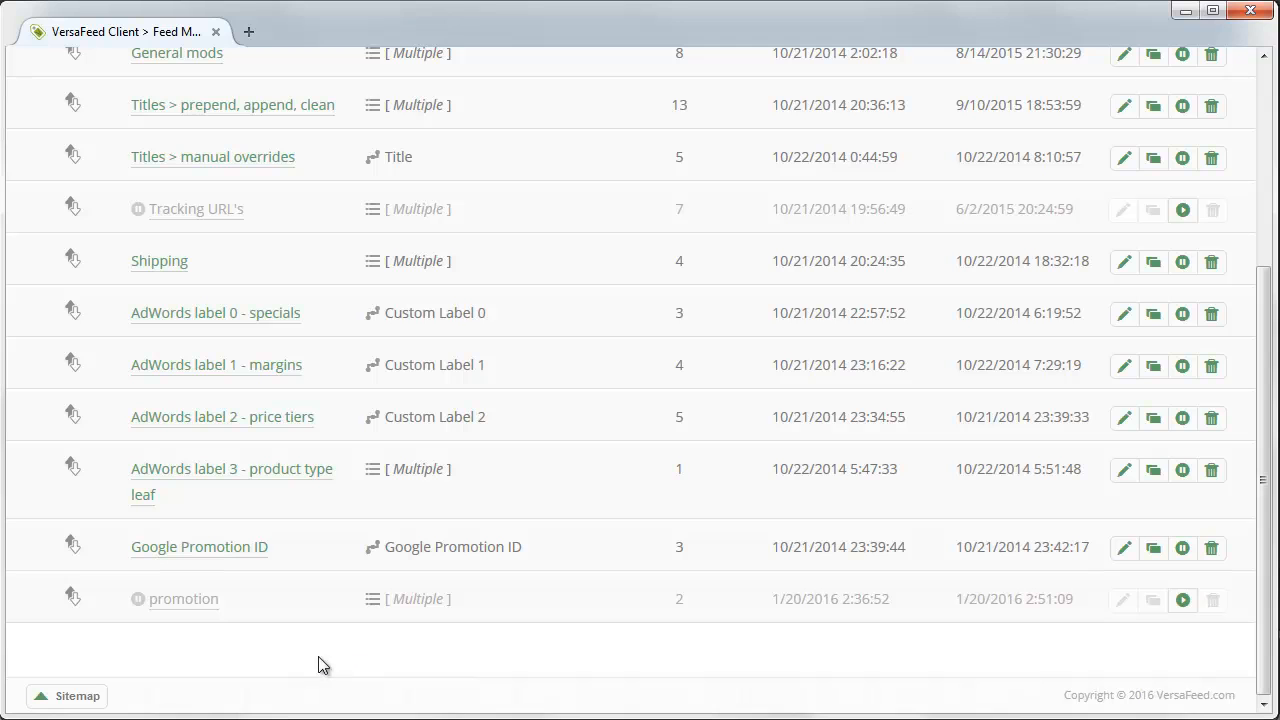
pyautogui.click(1183, 601)
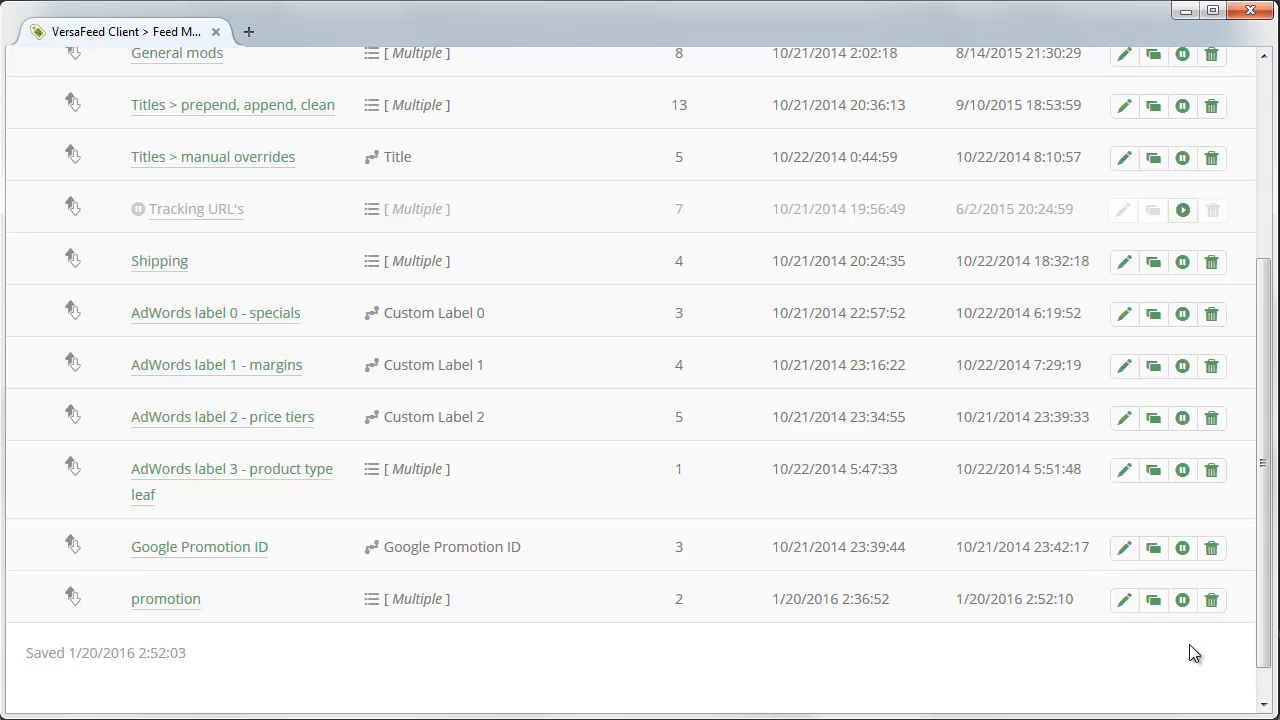
# Open the summary of the newest Google feed on Feeds & Imports and examine its g:promotion_id field
pyautogui.click(1265, 72)
pyautogui.moveTo(398, 72)
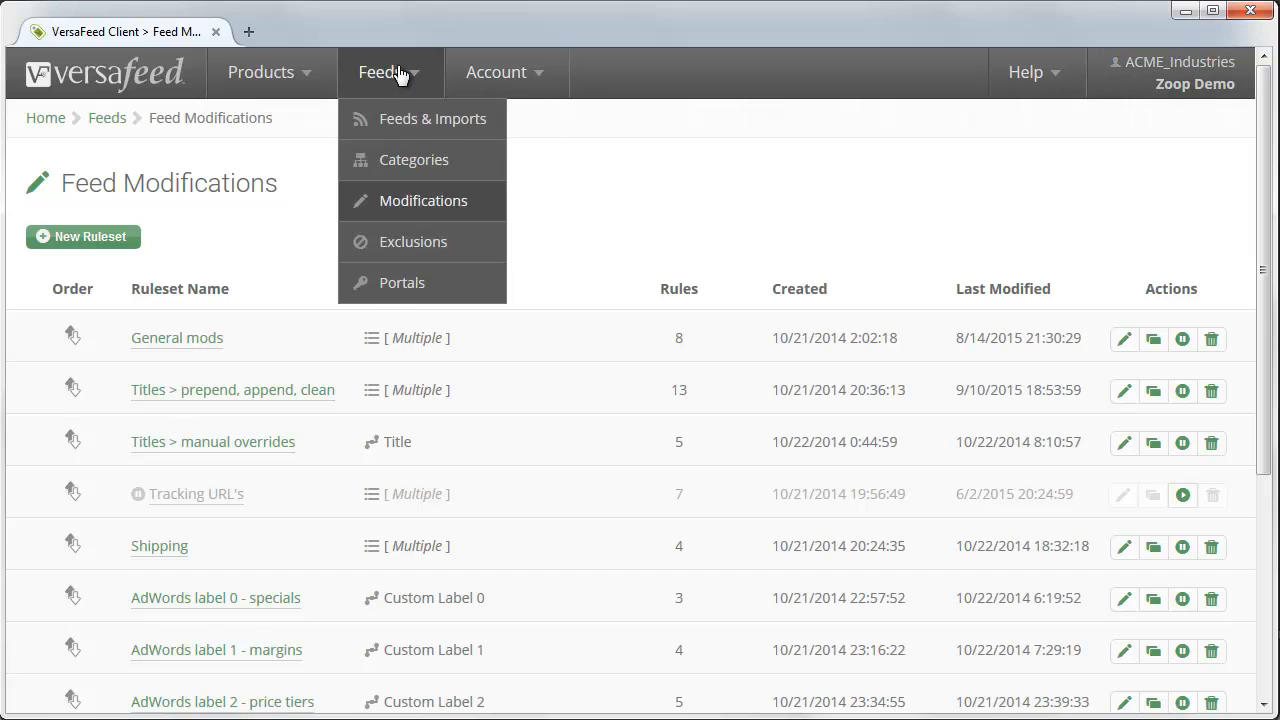
pyautogui.click(397, 128)
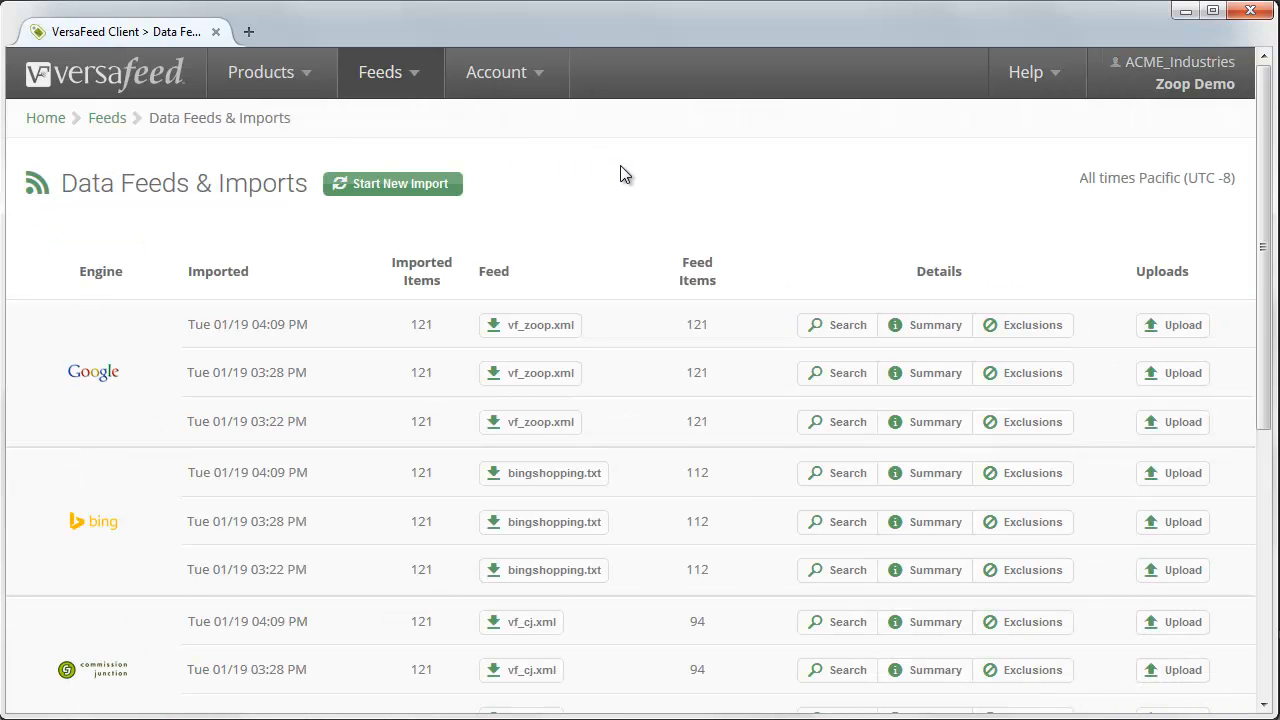
pyautogui.click(917, 326)
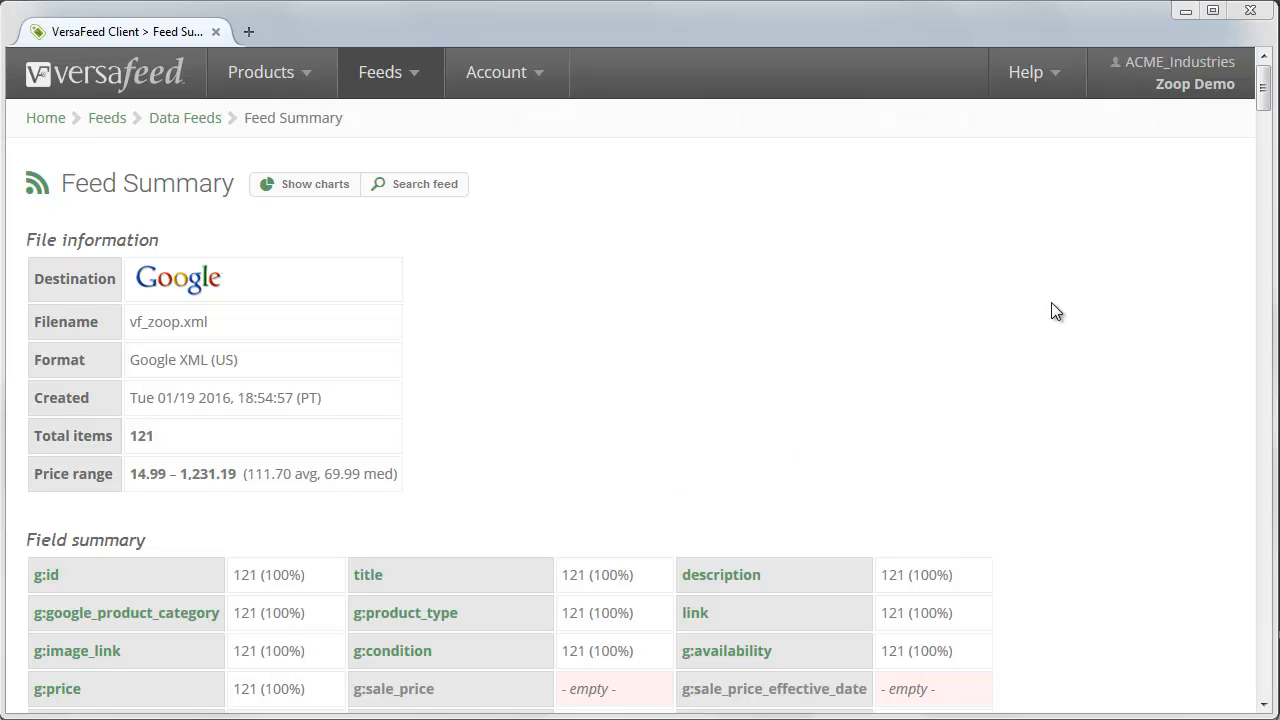
pyautogui.moveTo(1265, 101); pyautogui.dragTo(1267, 161)
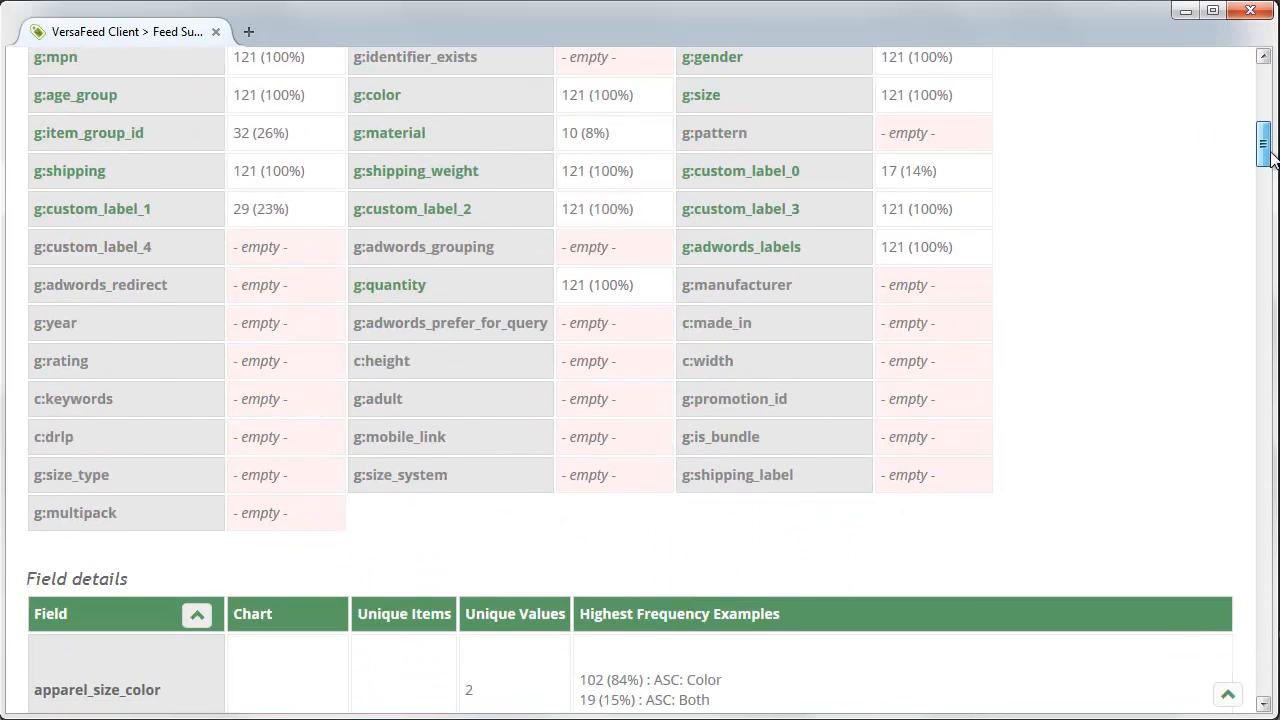
pyautogui.moveTo(680, 402); pyautogui.dragTo(791, 400)
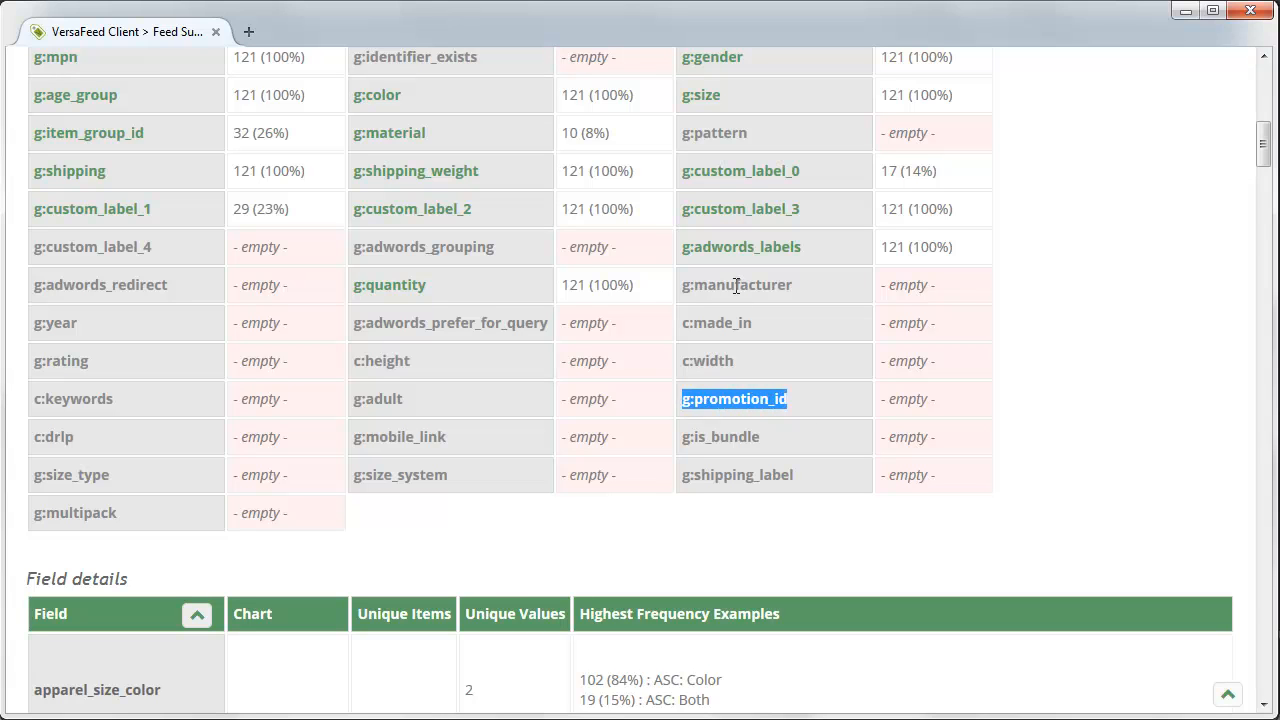
pyautogui.click(720, 403)
# Go back to Feeds & Imports and start a new import to rebuild the feeds
pyautogui.scroll(7, 775, 400)
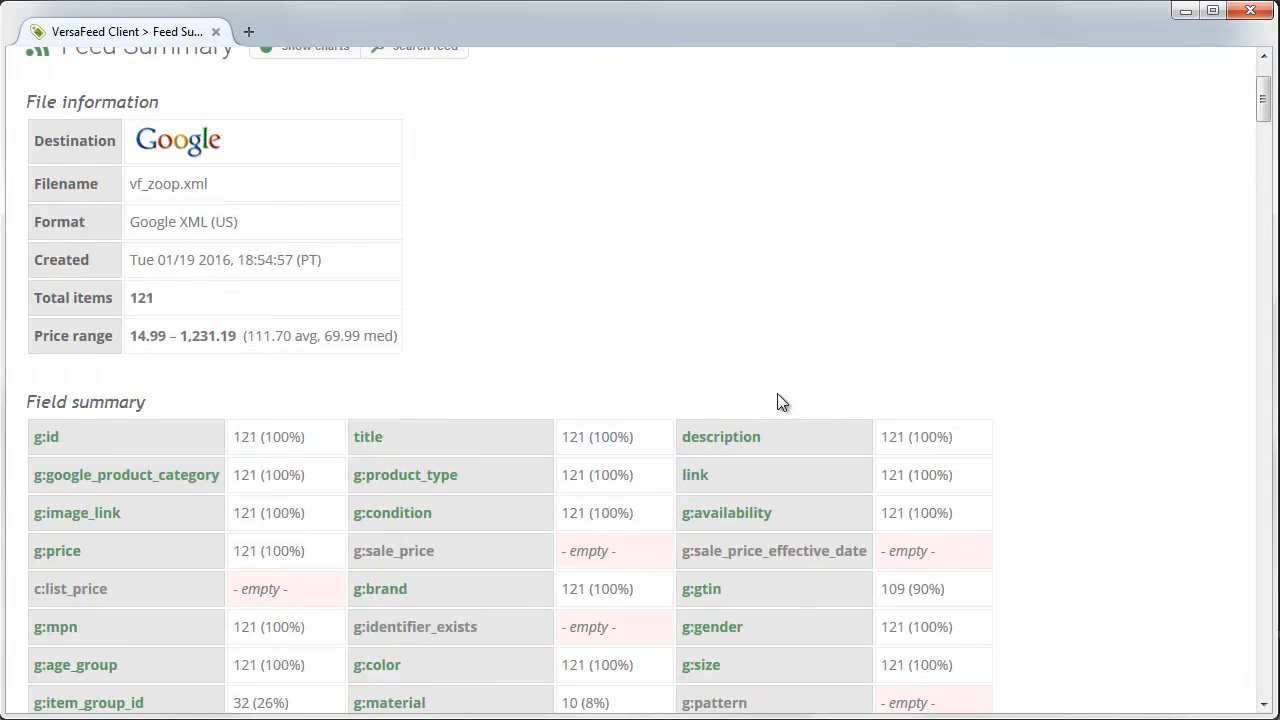
pyautogui.moveTo(374, 86)
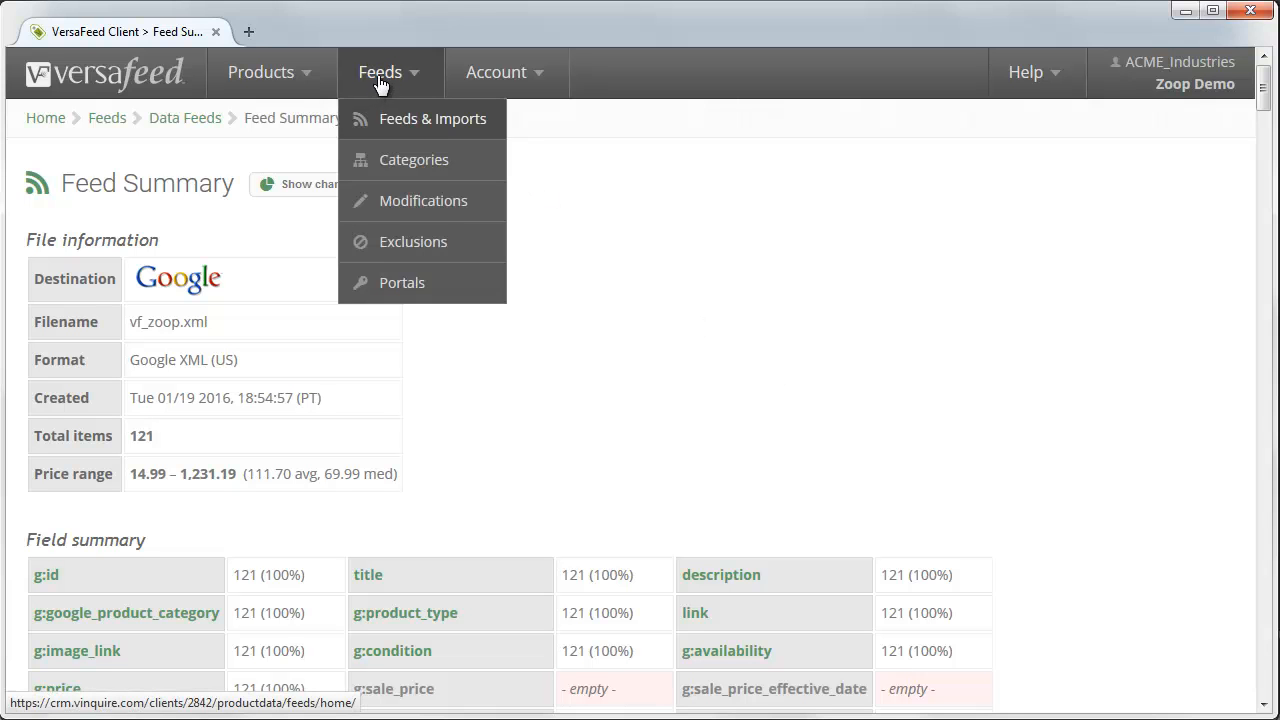
pyautogui.click(395, 128)
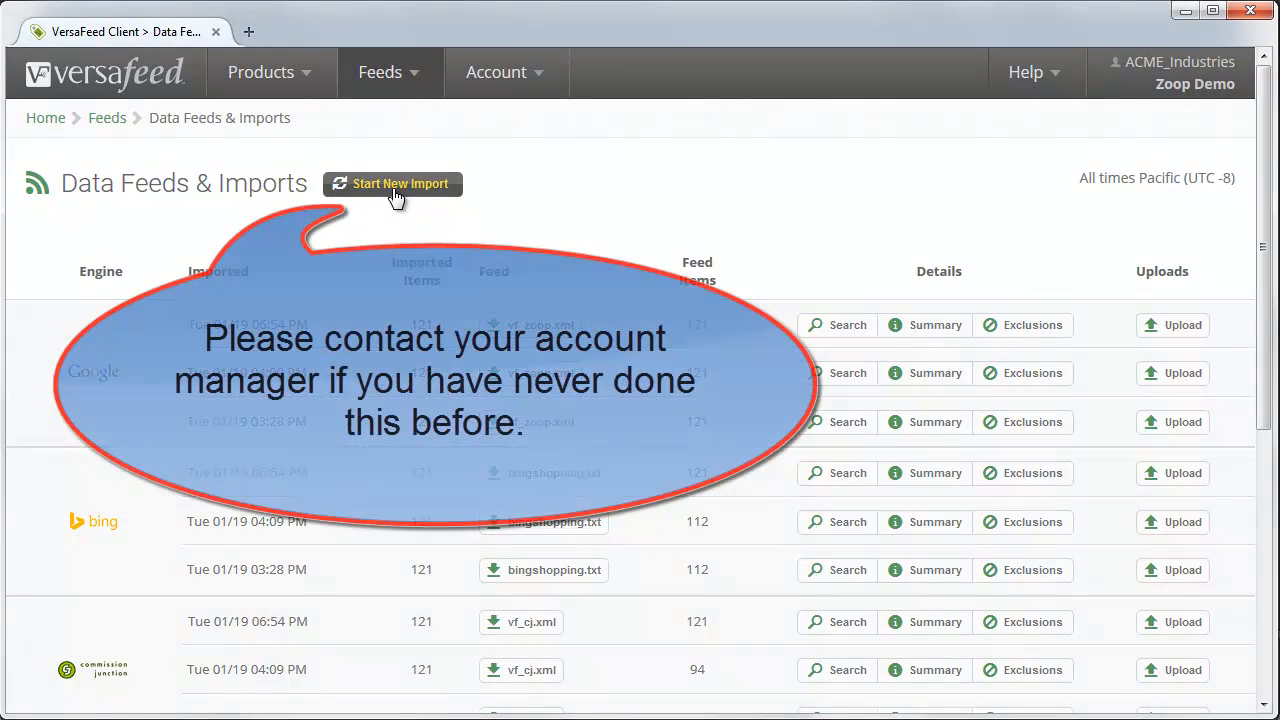
pyautogui.click(395, 190)
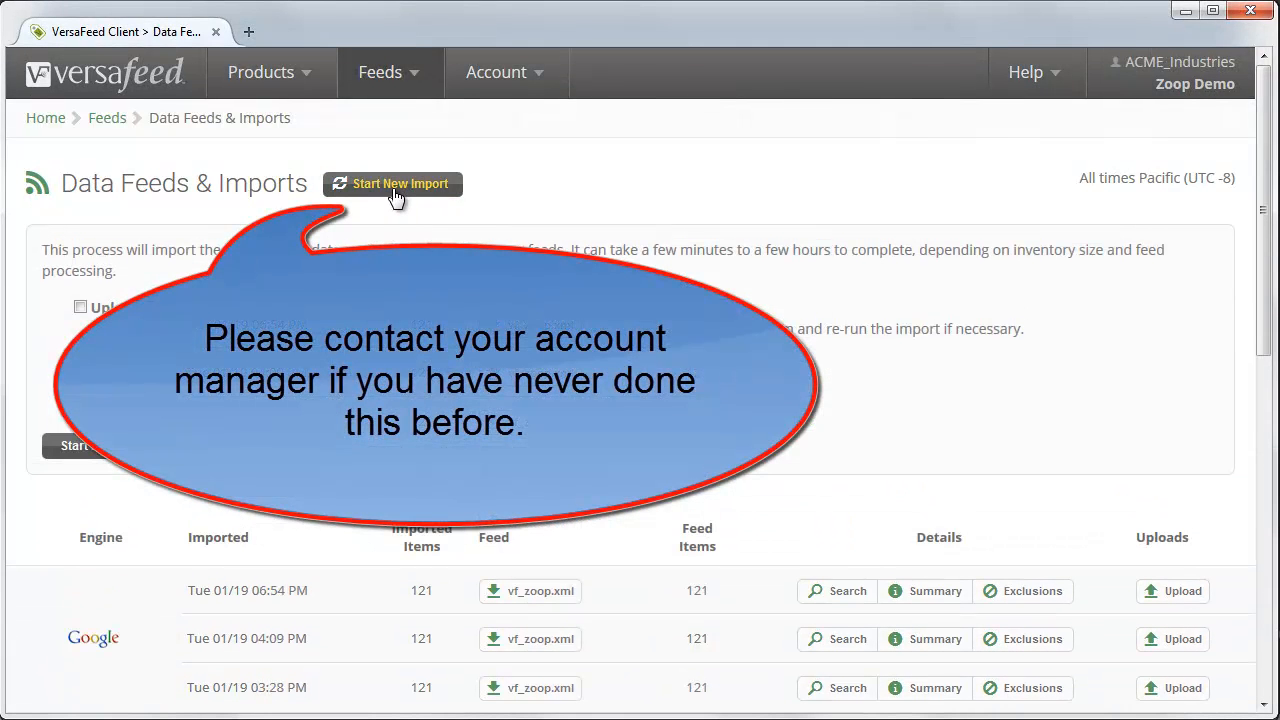
pyautogui.click(89, 447)
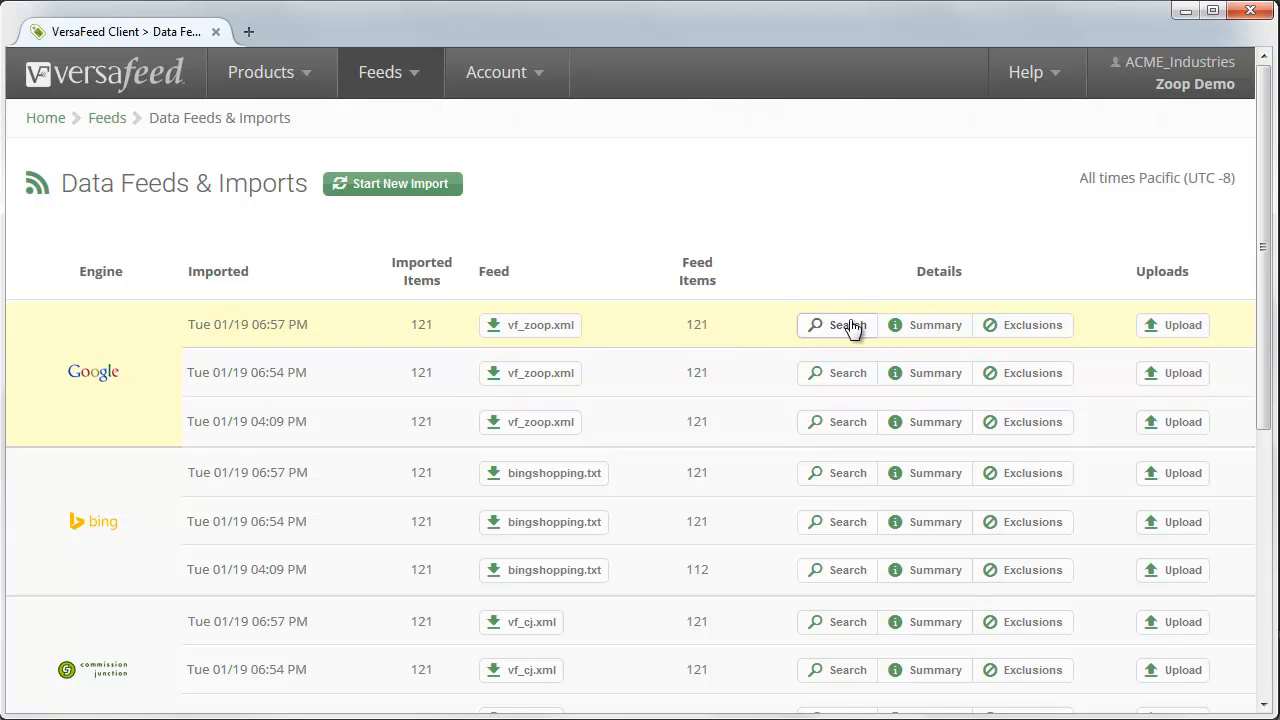
# Open the newly imported Google feed's summary and examine the field details of both g:promotion_id entries
pyautogui.click(928, 336)
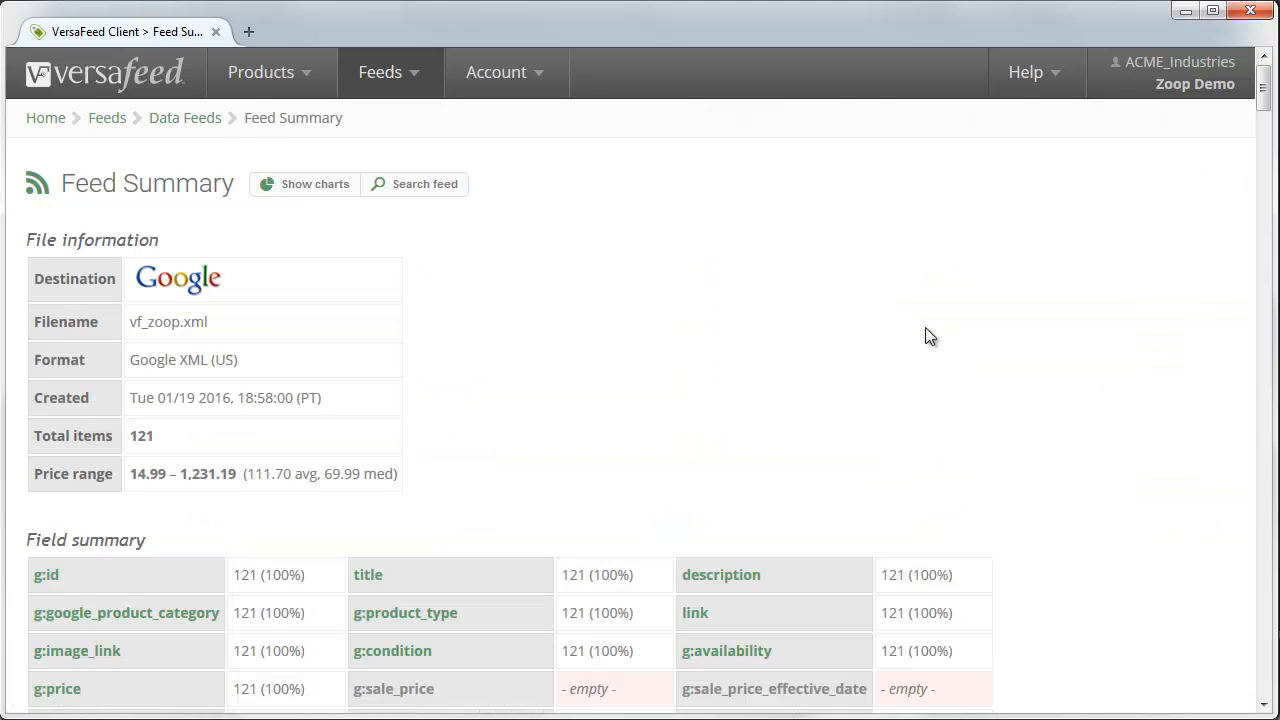
pyautogui.moveTo(1264, 143); pyautogui.dragTo(1268, 178)
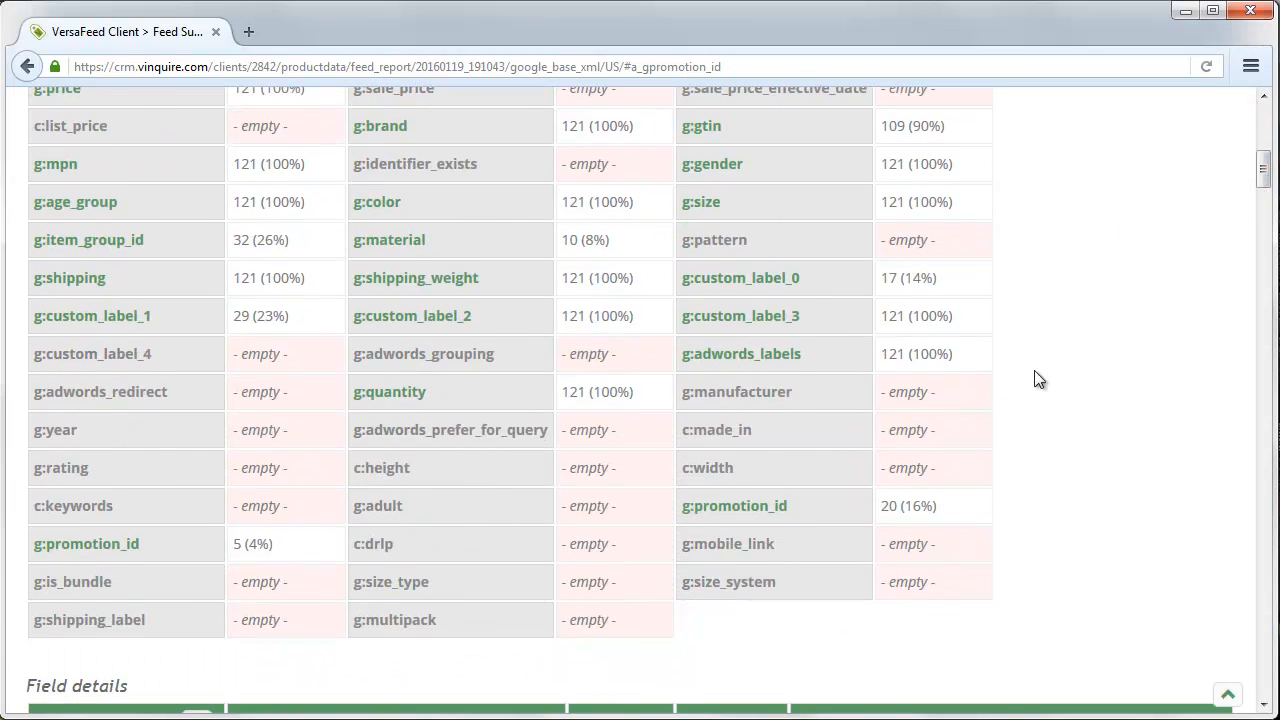
pyautogui.click(711, 508)
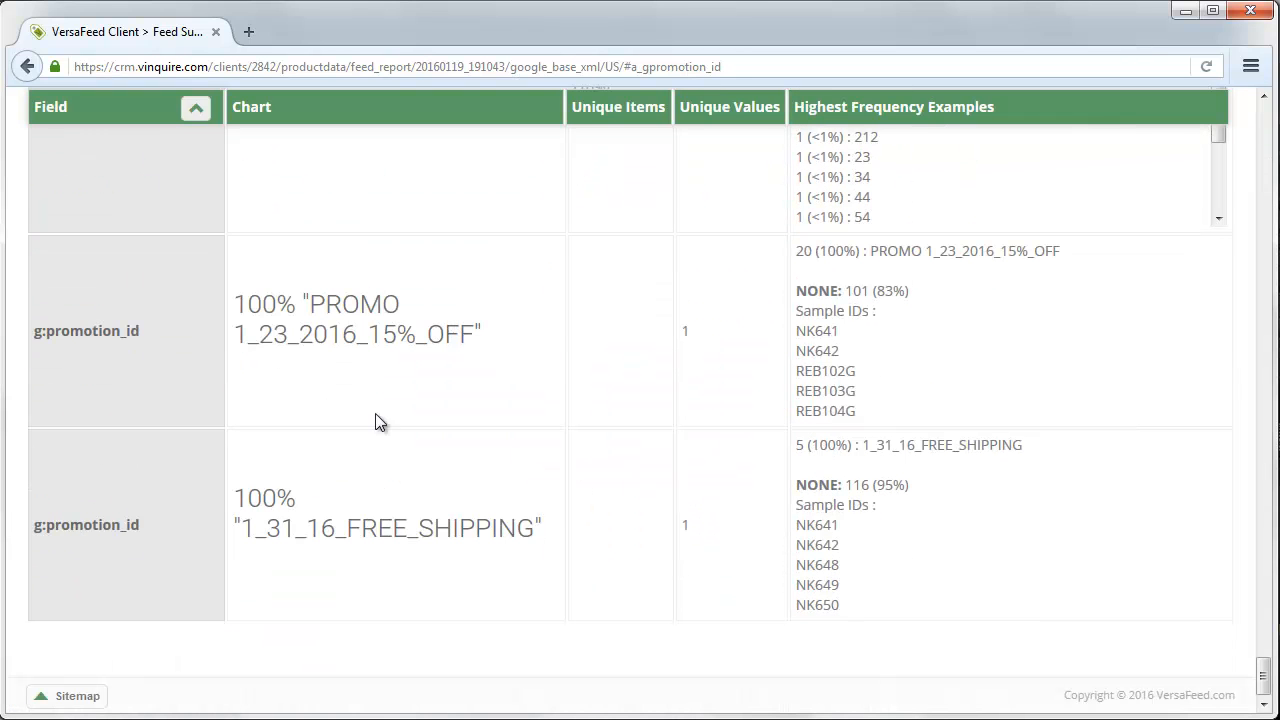
pyautogui.moveTo(234, 336); pyautogui.dragTo(445, 336)
pyautogui.moveTo(222, 536); pyautogui.dragTo(536, 533)
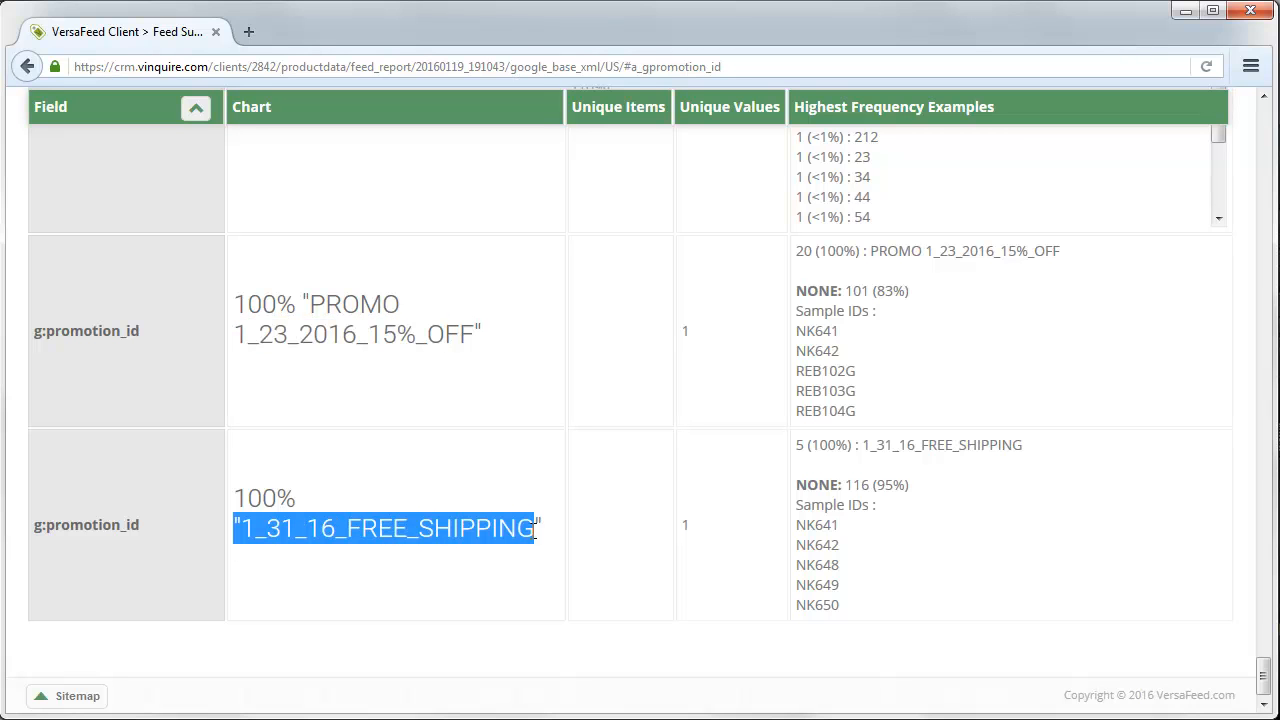
pyautogui.click(635, 424)
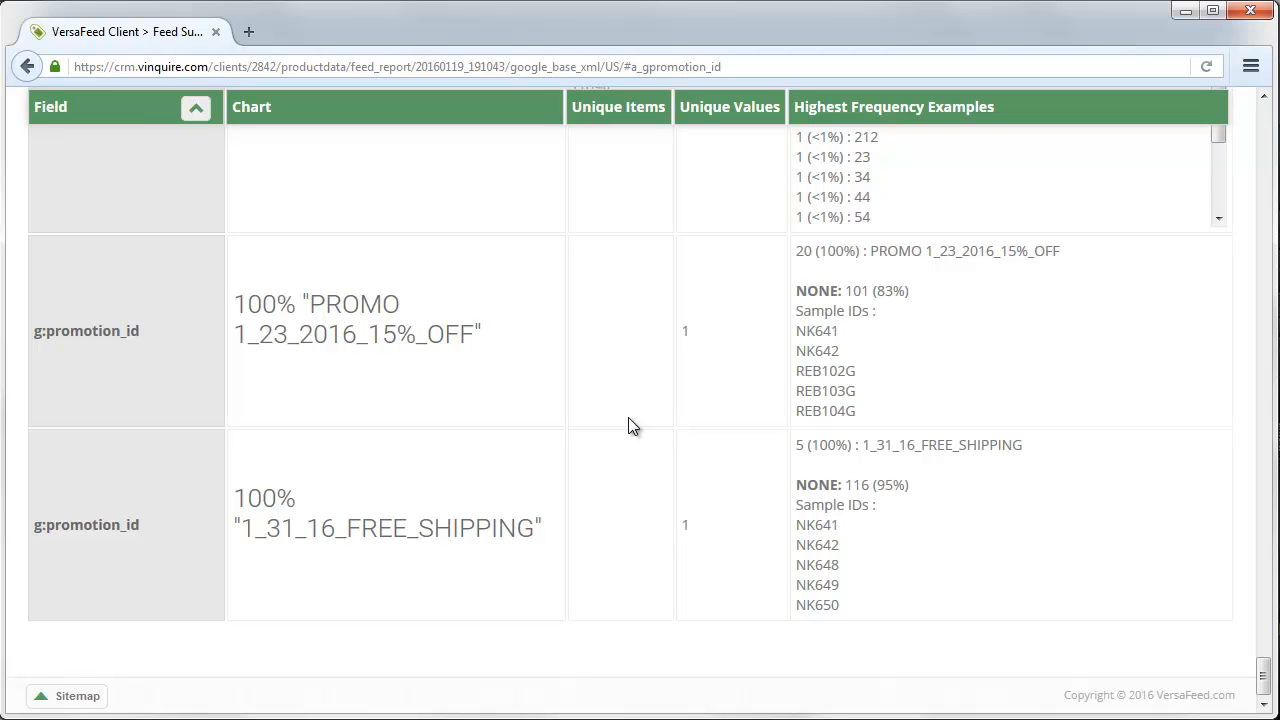
pyautogui.moveTo(142, 515); pyautogui.dragTo(31, 528)
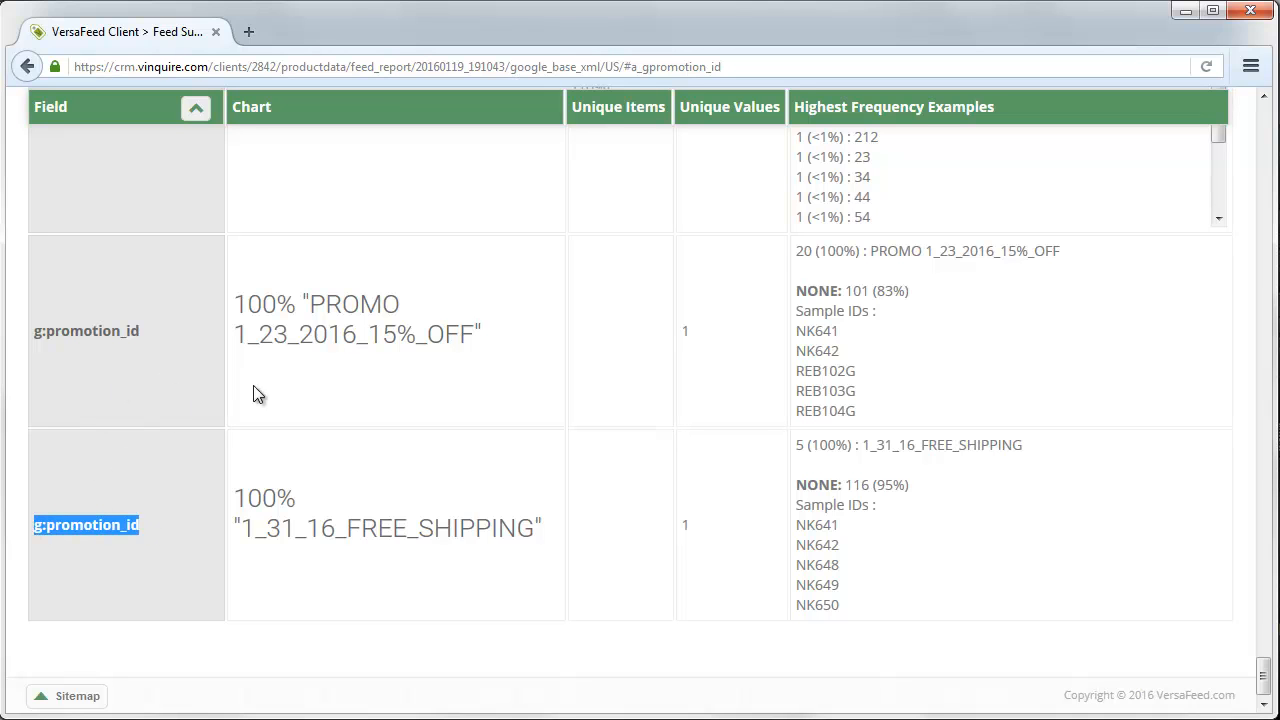
pyautogui.click(138, 414)
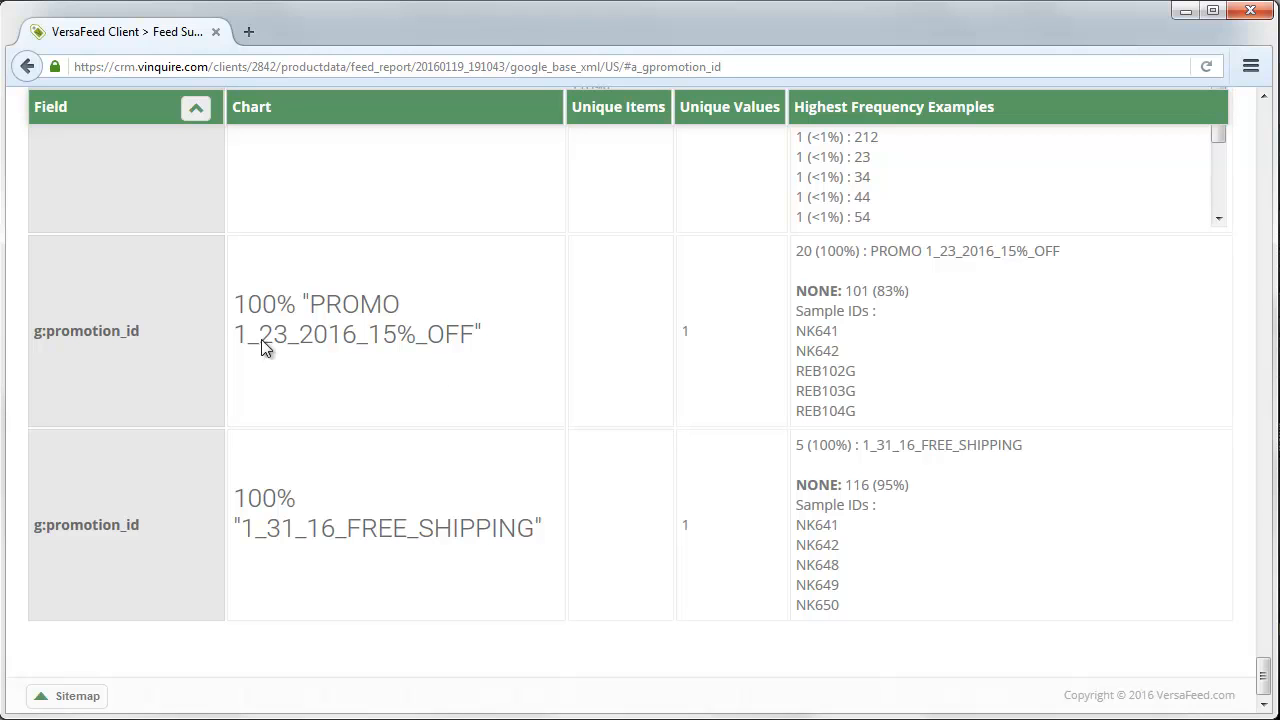